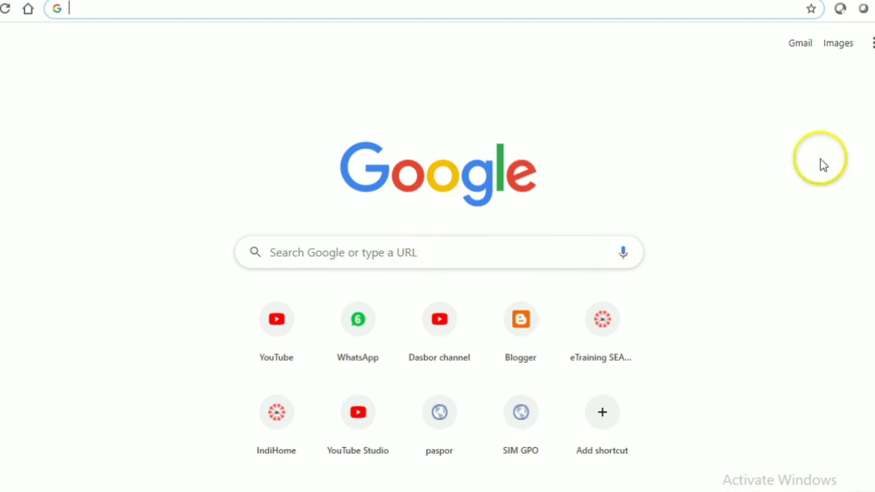
Step: Open Google Drive's My Drive from the Google apps grid
left_click(873, 44)
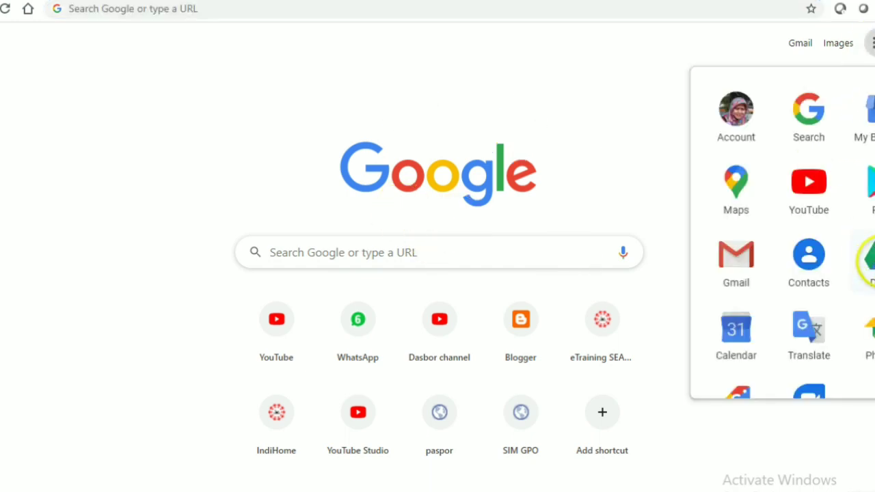
left_click(870, 259)
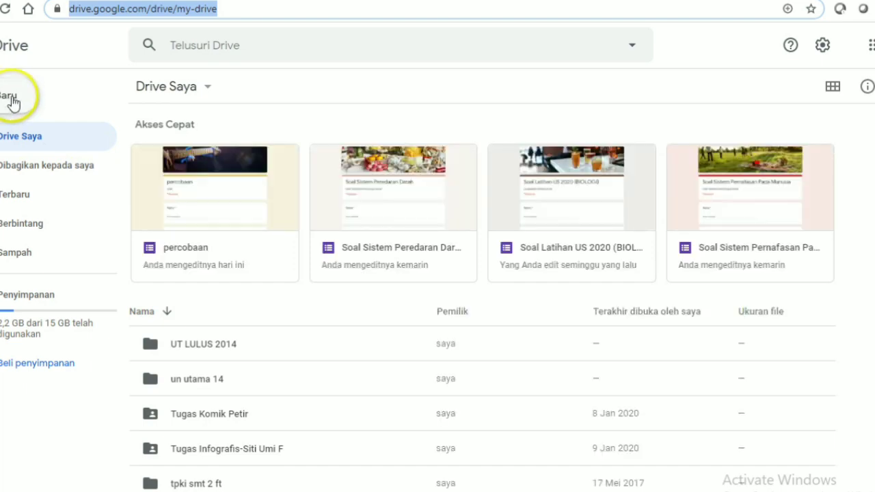
Step: Create a new blank Google Form from Drive's New > More menu
left_click(8, 97)
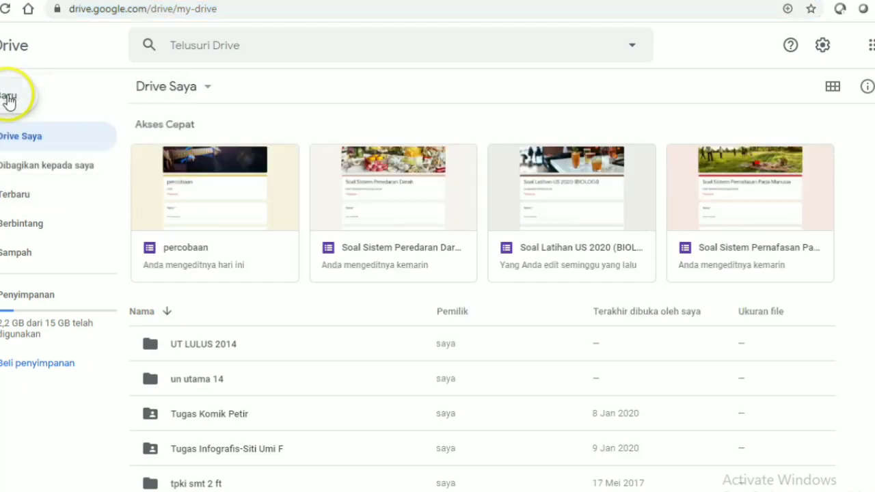
key("shift+f")
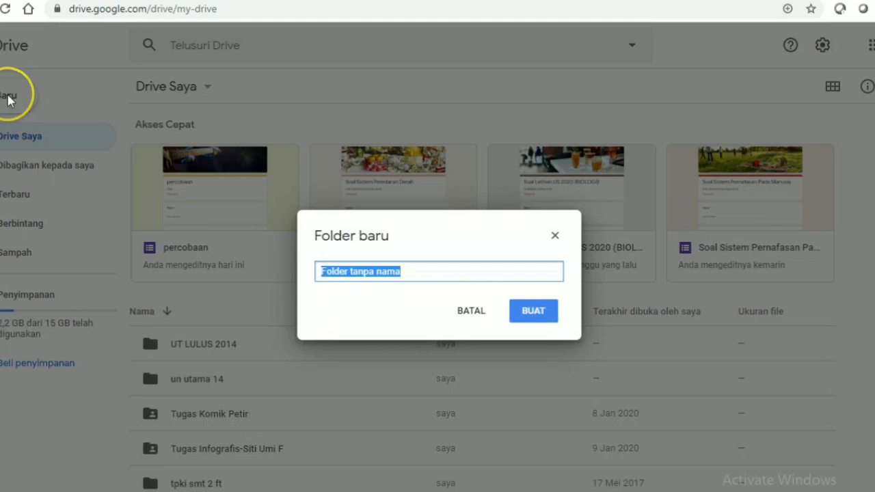
left_click(555, 236)
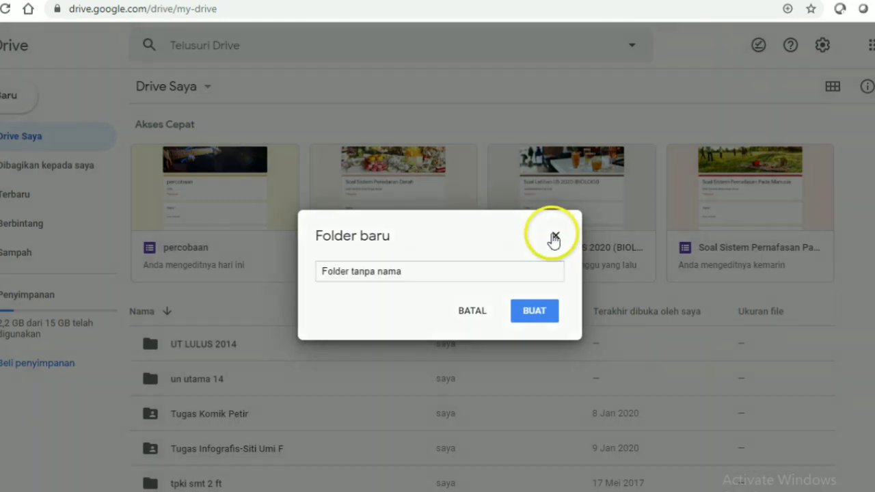
left_click(18, 102)
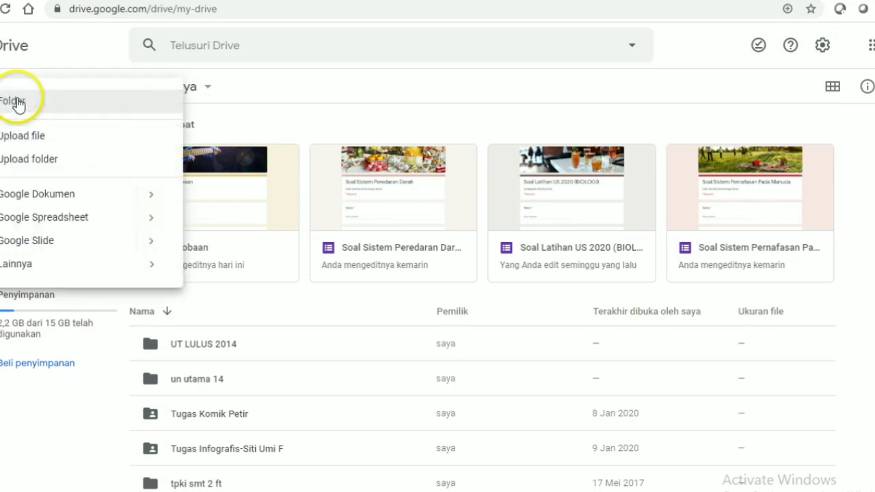
left_click(50, 267)
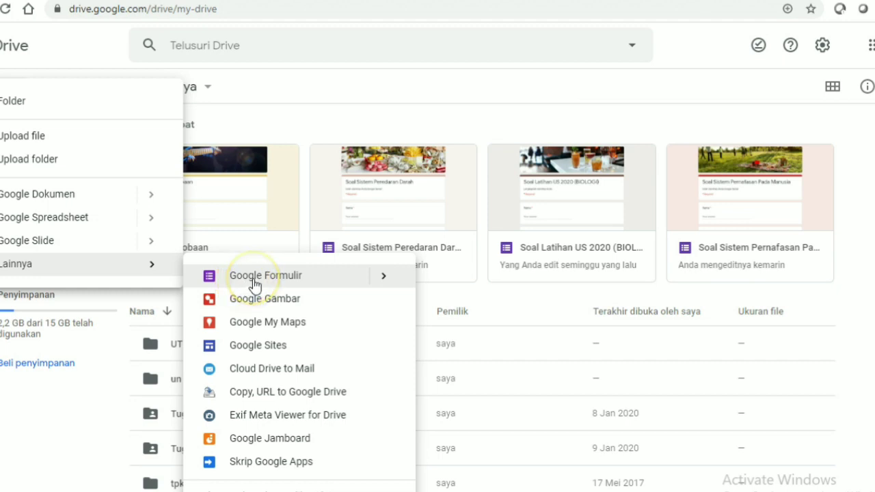
left_click(301, 280)
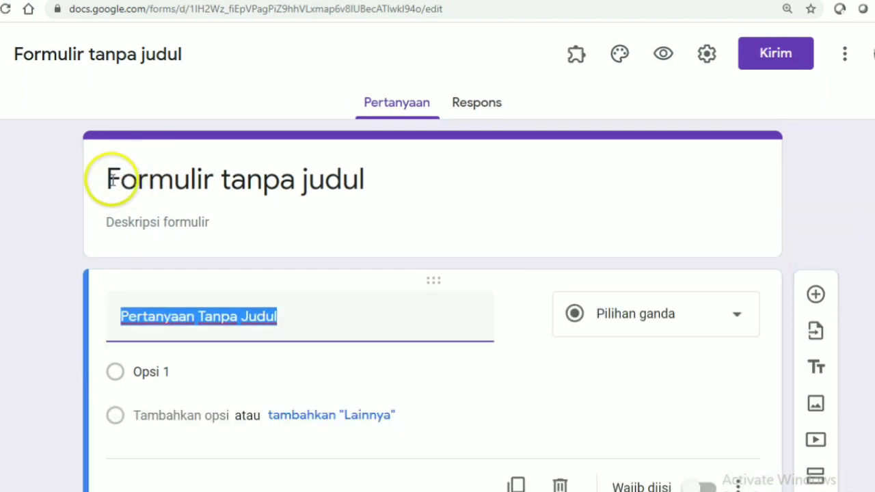
left_click(118, 179)
Step: Replace the default form title with 'Soal Sistem Peredaran Darah'
left_click(114, 179)
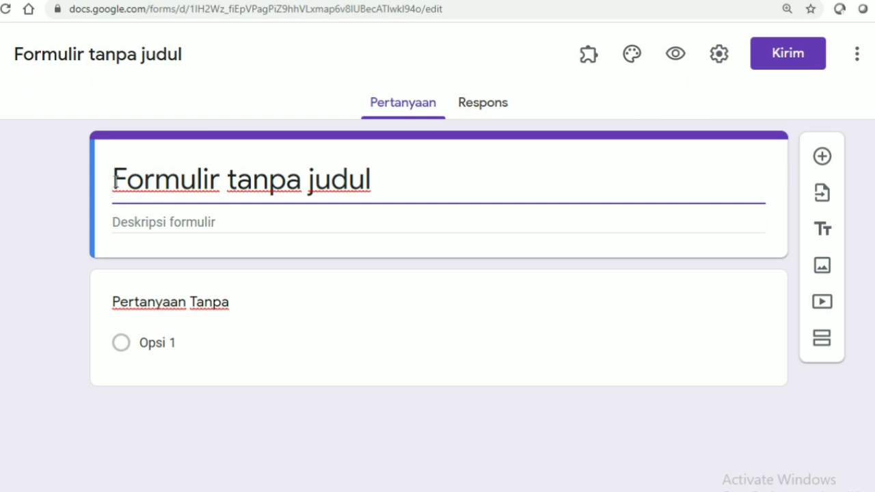
key("Delete")
key("Delete")
key("Delete")
key("Delete")
key("Delete")
key("Delete")
key("Delete")
key("Delete")
key("Delete")
key("Delete")
key("Delete")
key("Delete")
key("Delete")
key("Delete")
key("Delete")
key("Delete")
key("Delete")
key("Delete")
key("Delete")
key("Delete")
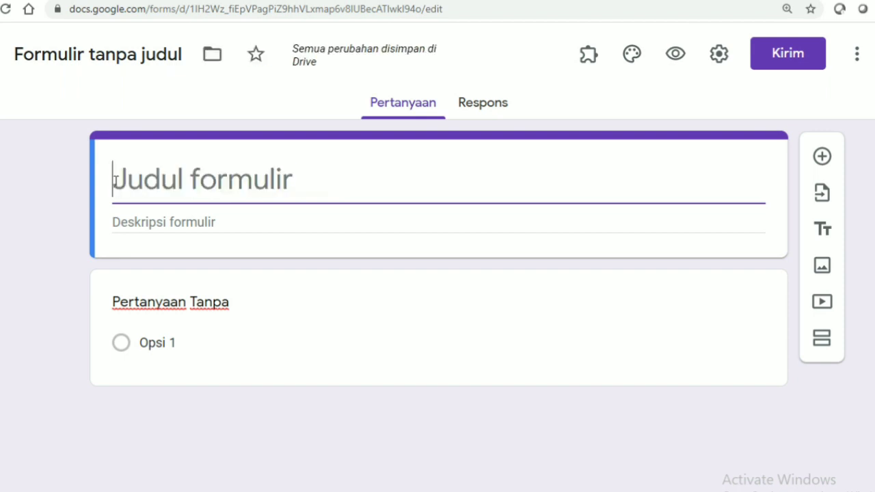
type("S")
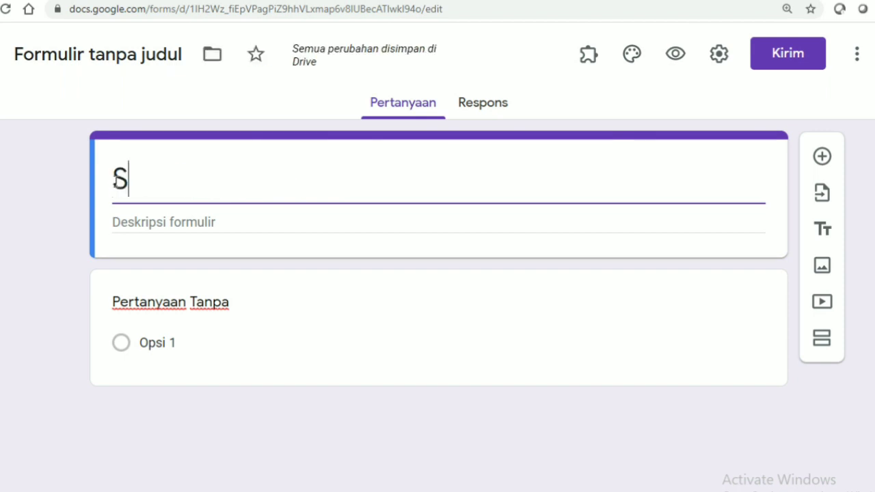
type("o")
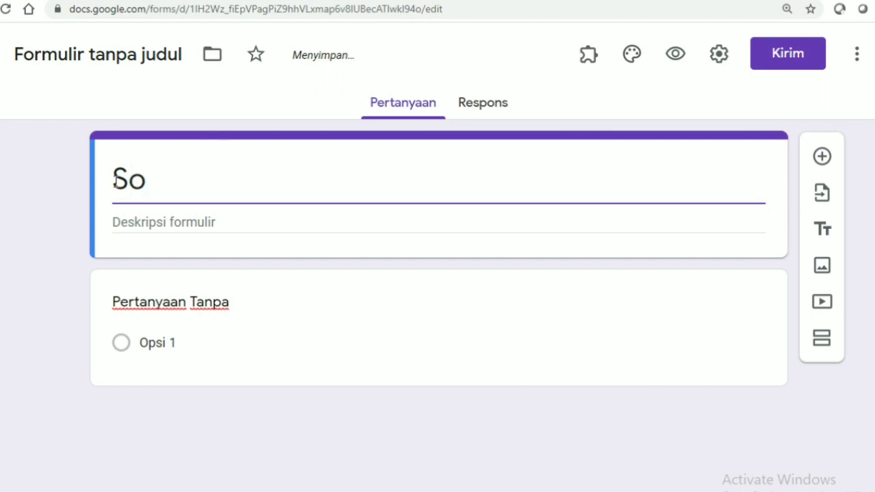
type("al S")
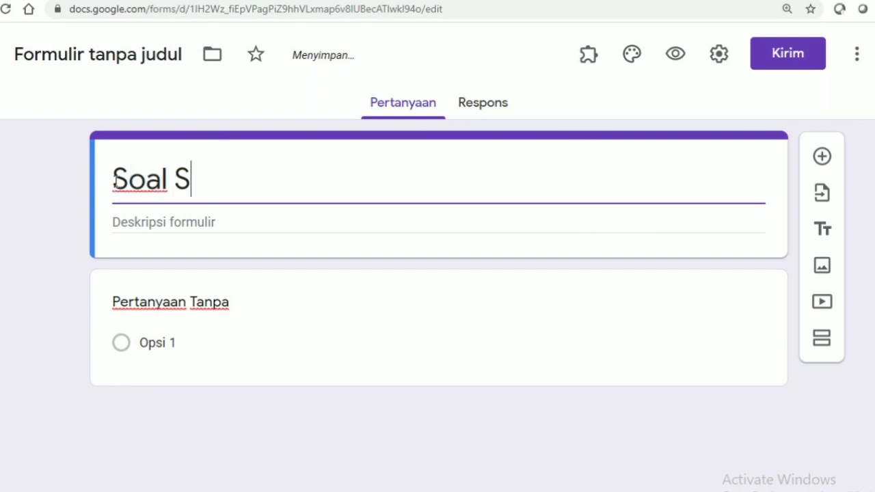
type("iste")
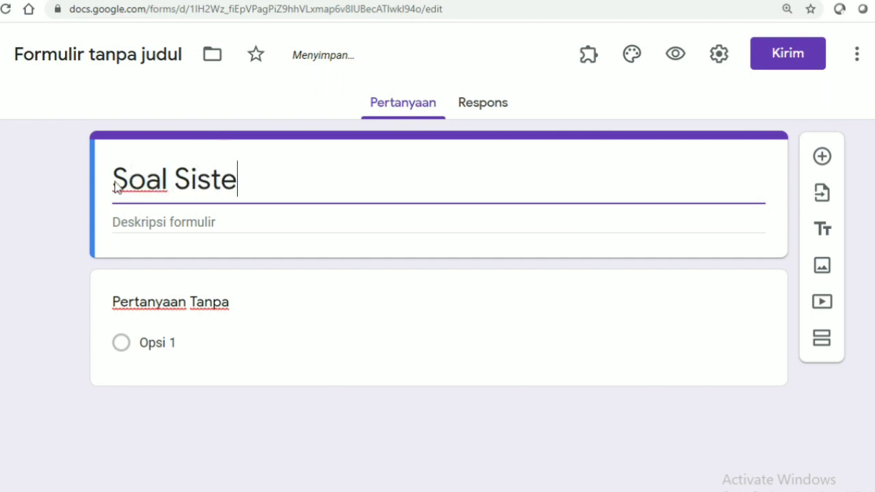
type("m Pere")
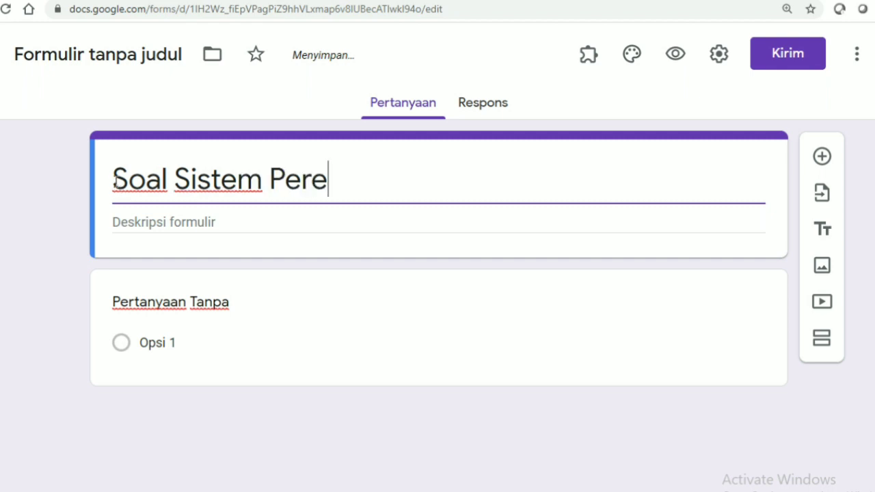
type("daran ")
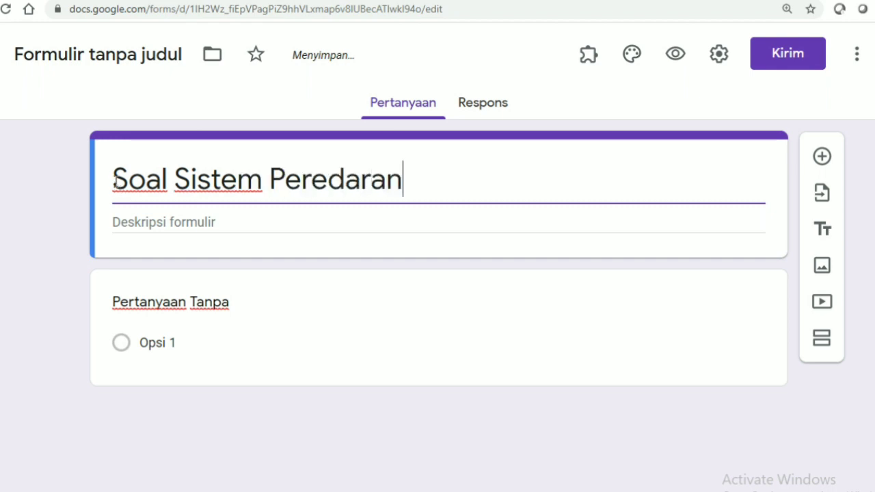
type("Darah")
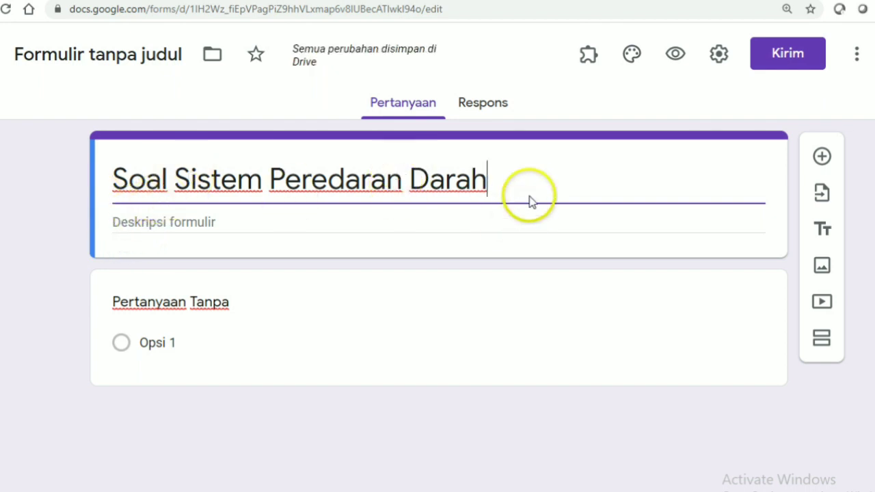
left_click(71, 59)
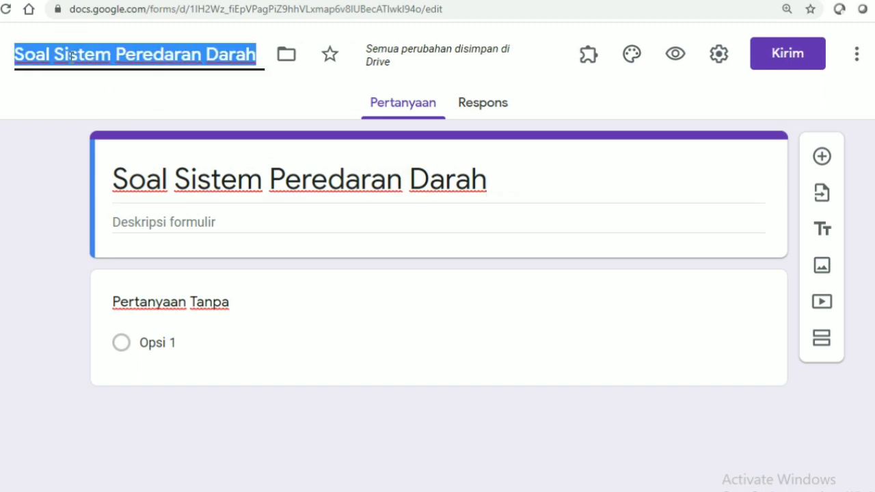
Step: Add the form description 'Tulislah Identitas kalian dengan benar!'
left_click(119, 226)
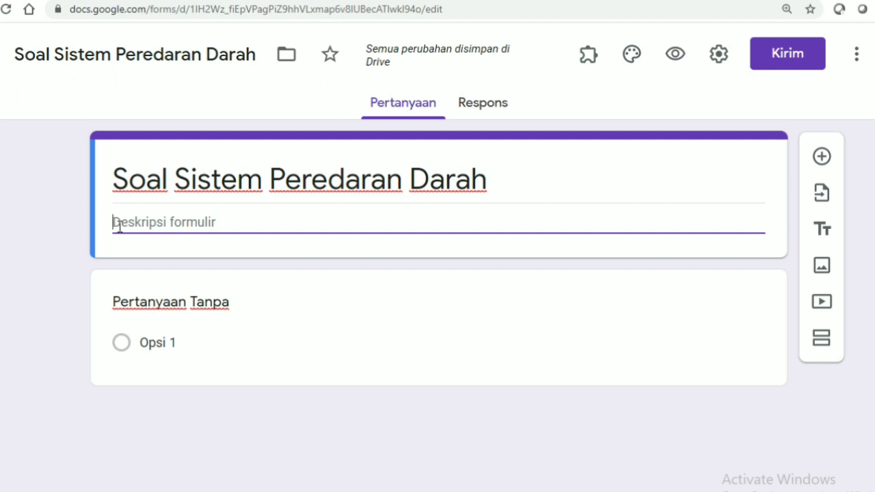
type("Tulis")
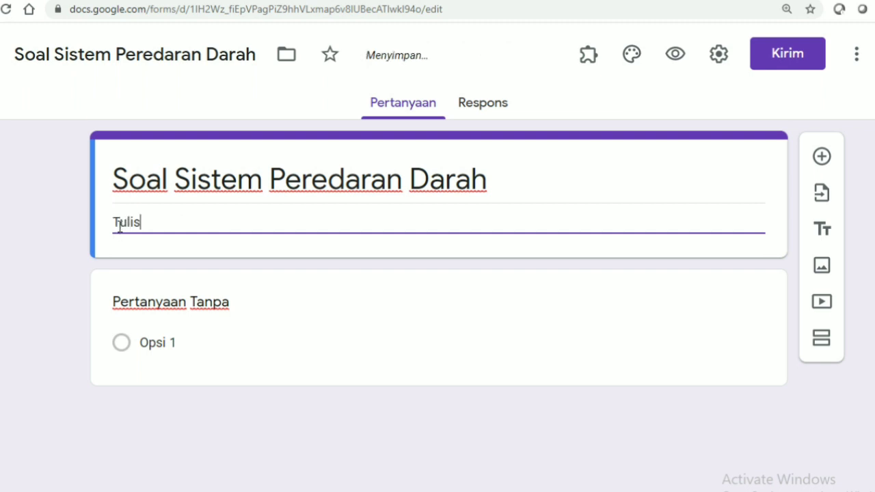
type("lah Identit")
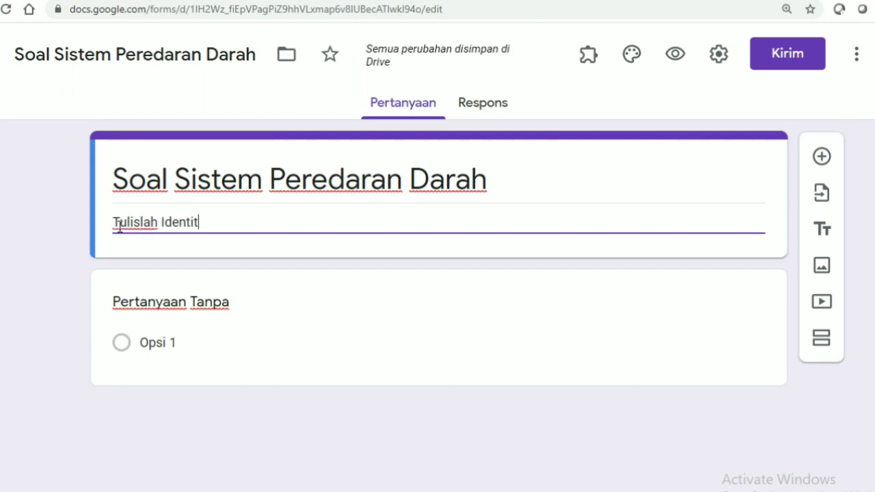
type("as kalia")
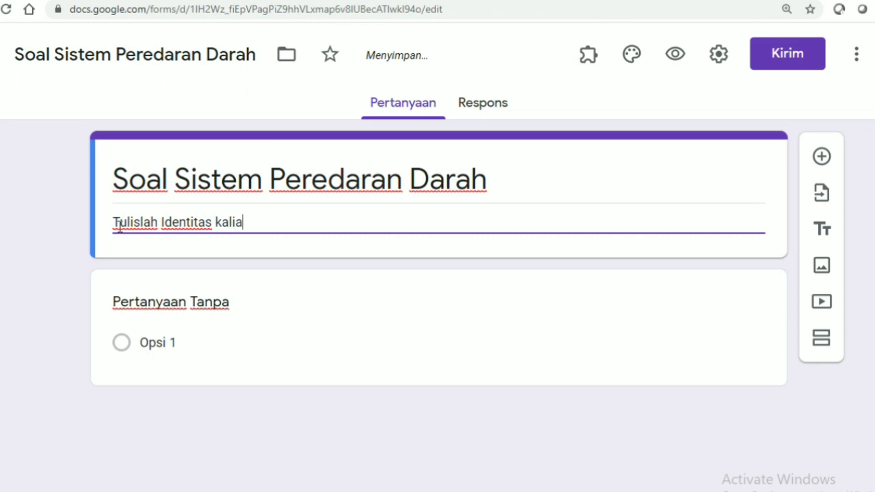
type("n deng")
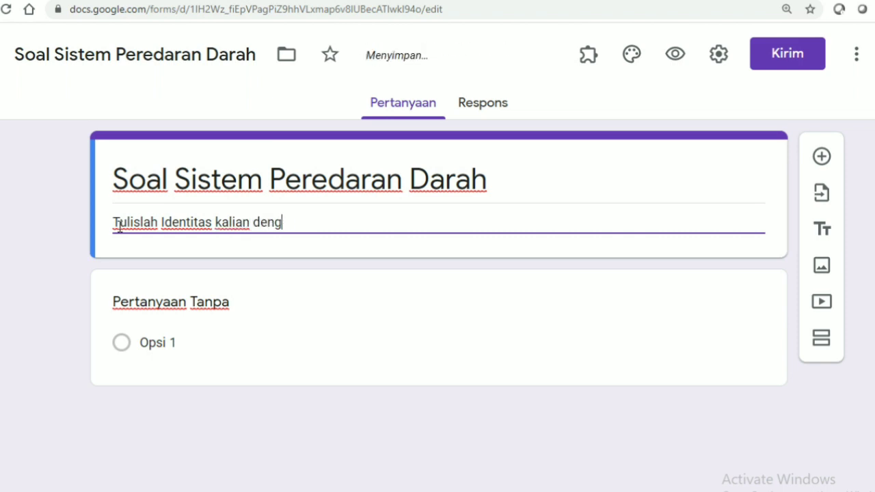
type("an be")
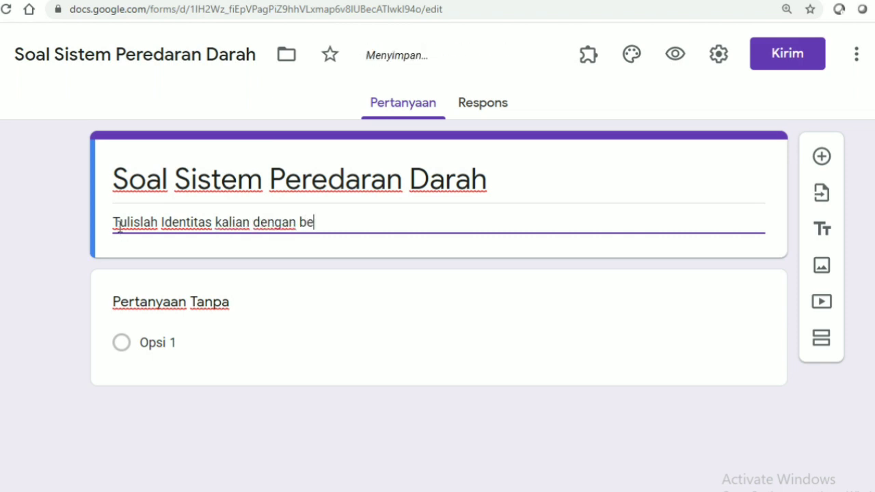
type("nar!")
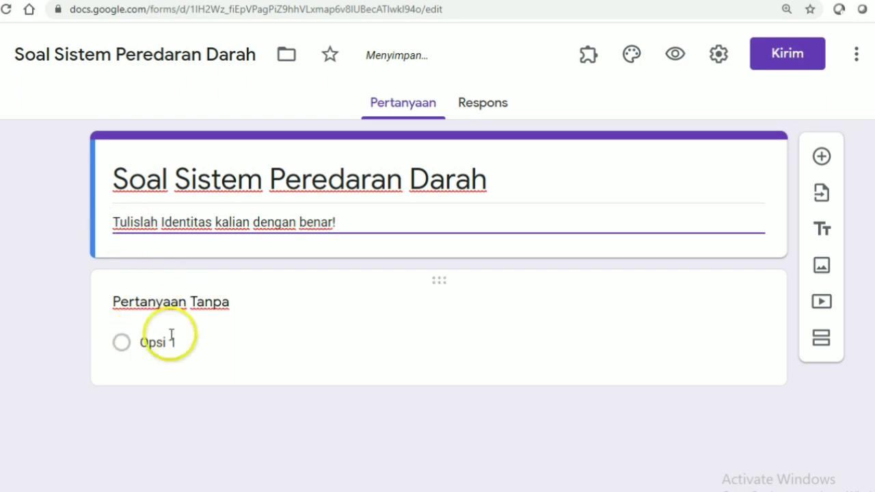
left_click(130, 303)
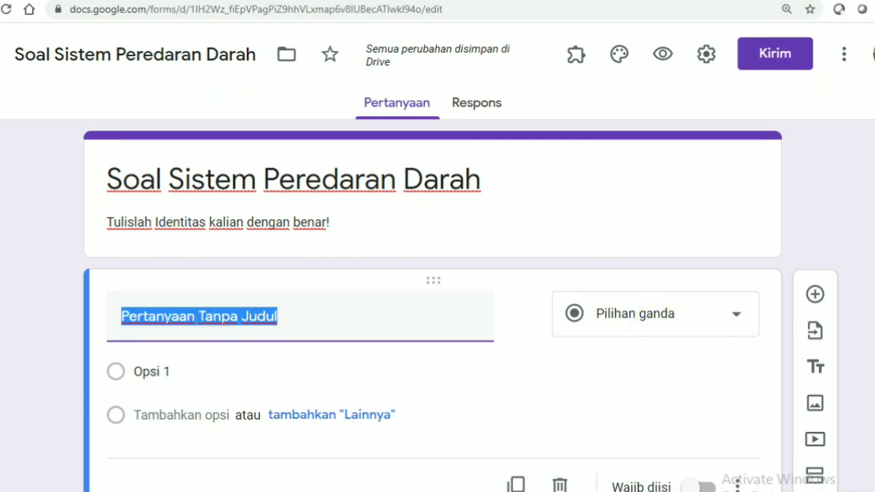
Step: Make the first question a required short-answer item titled 'Nama'
scroll(629, 322, "down", 1)
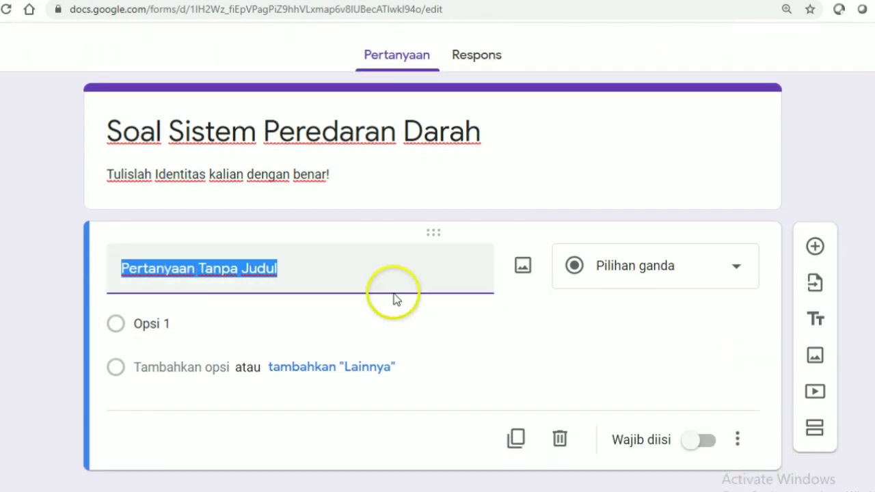
left_click(737, 277)
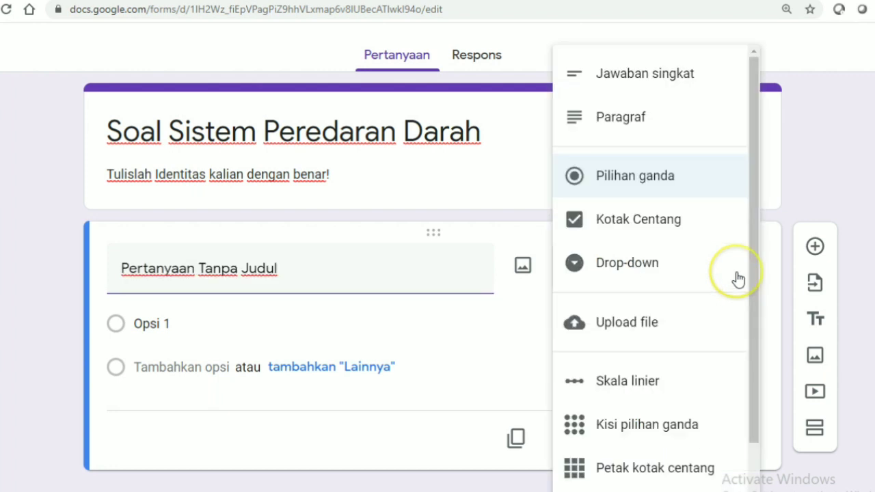
left_click(631, 80)
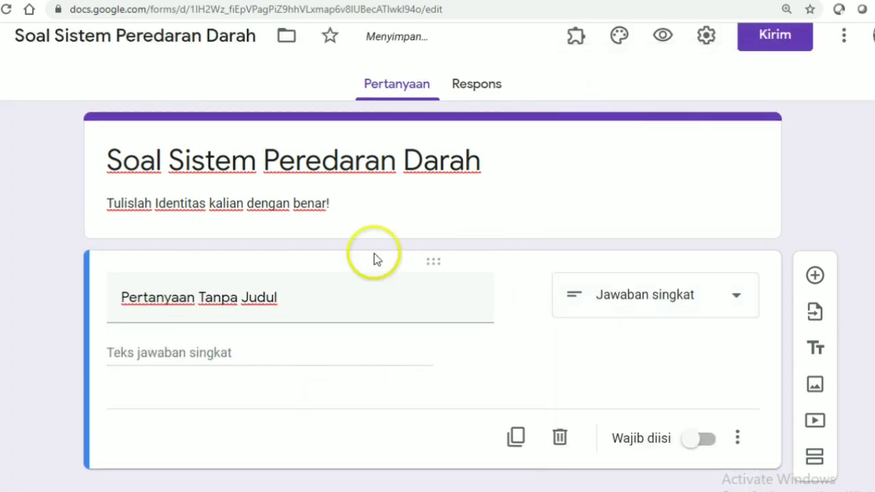
left_click(123, 305)
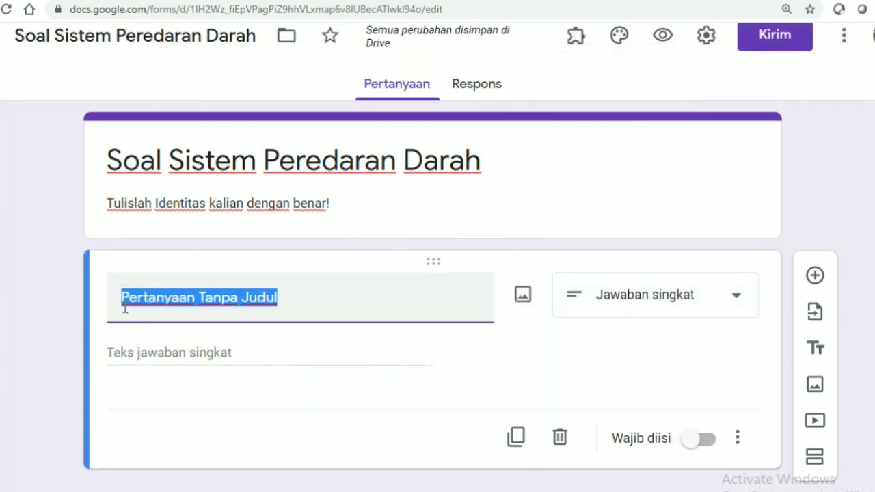
type("Nama")
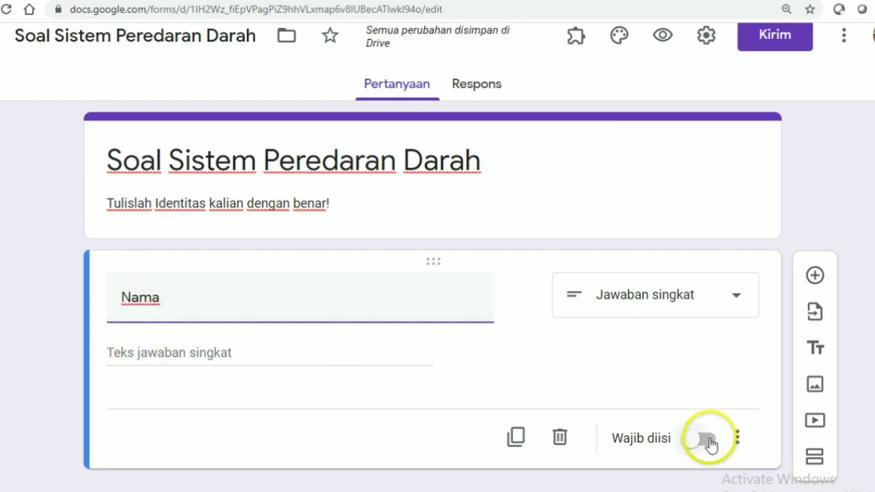
left_click(708, 441)
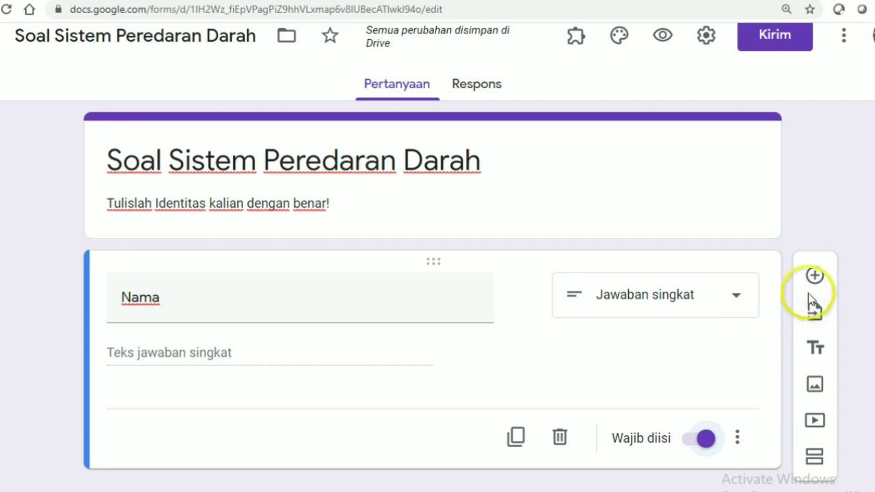
Step: Add a new drop-down question titled 'Kelas' below Nama
left_click(815, 277)
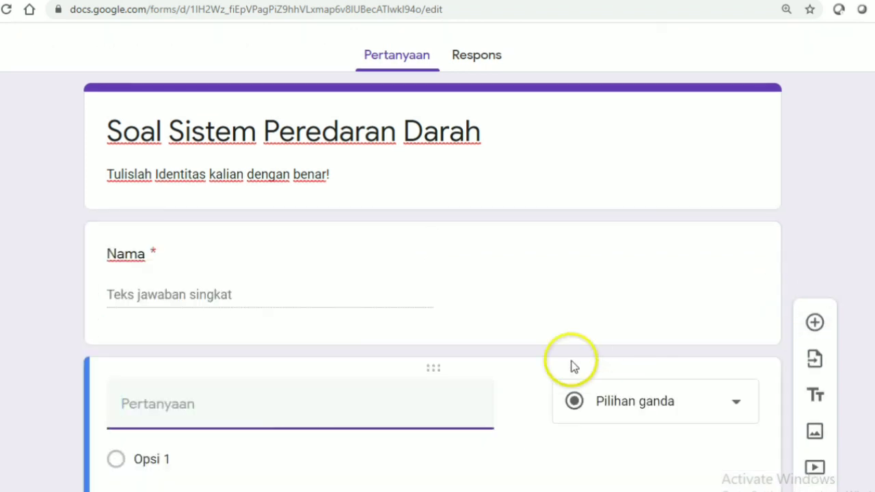
left_click(735, 411)
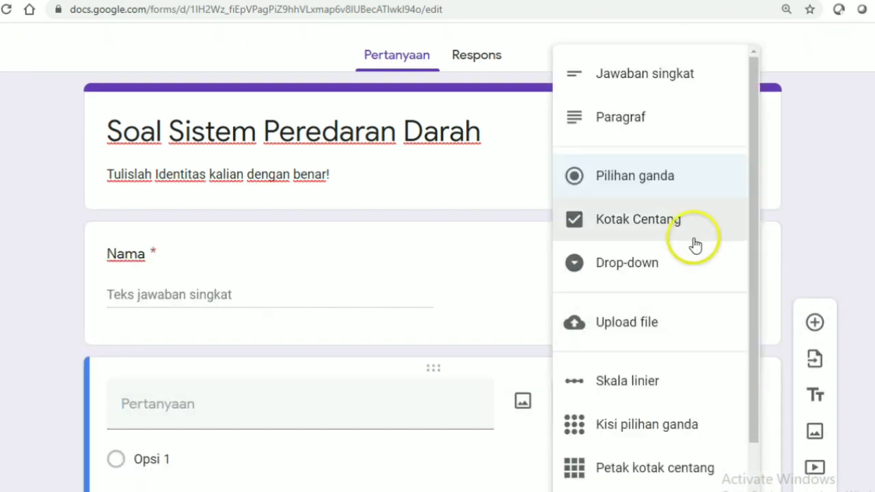
left_click(638, 76)
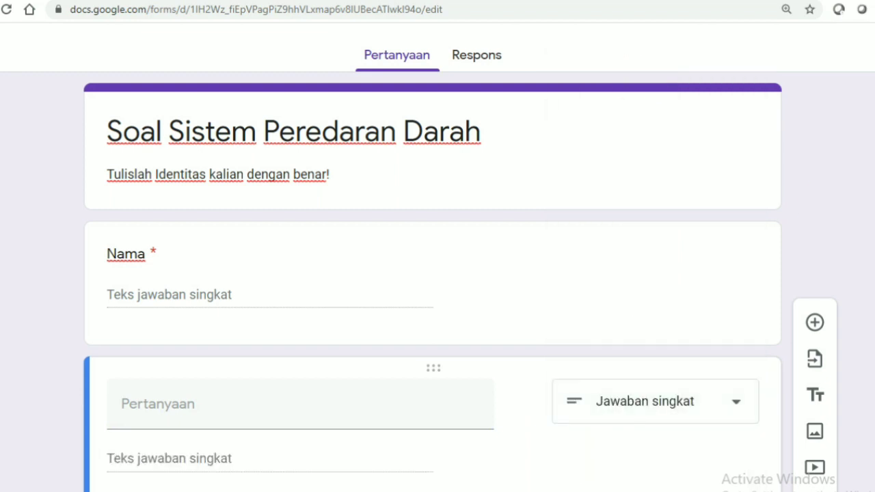
scroll(432, 274, "down", 2)
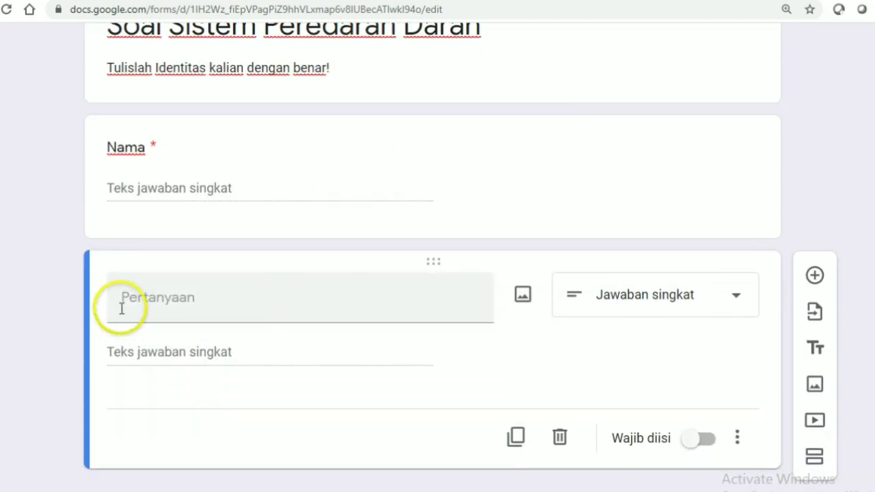
left_click(122, 309)
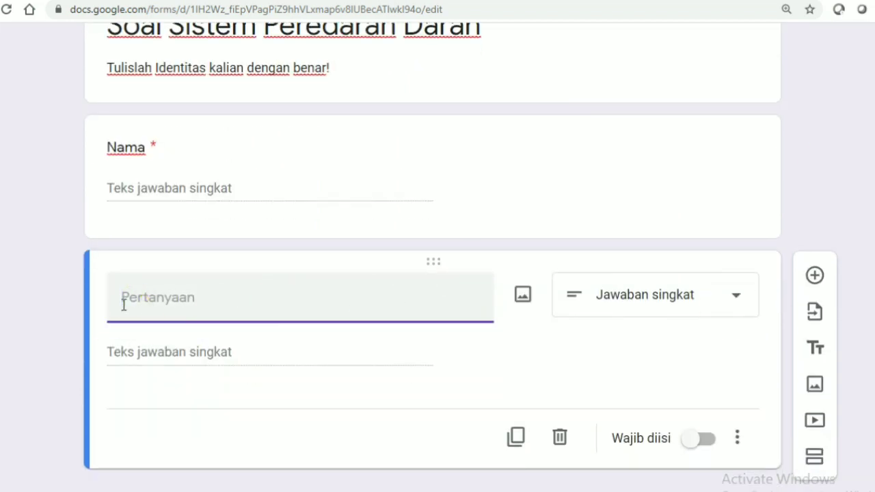
type("Kelas")
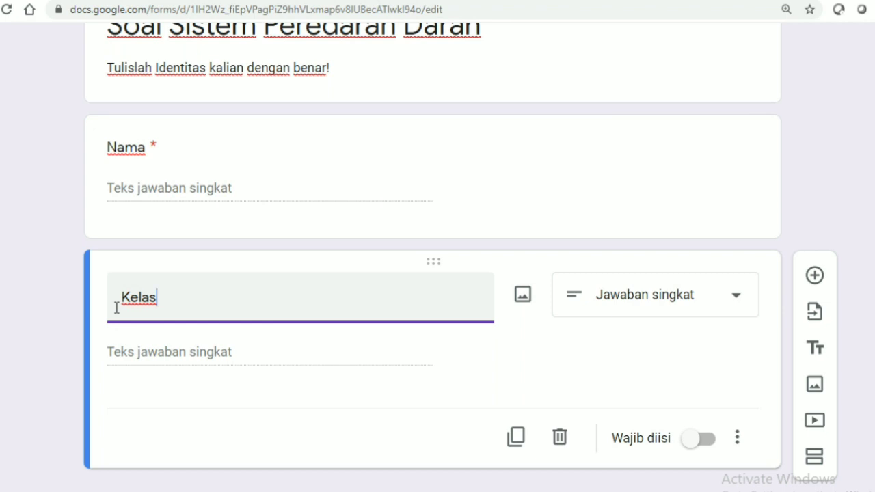
left_click(734, 312)
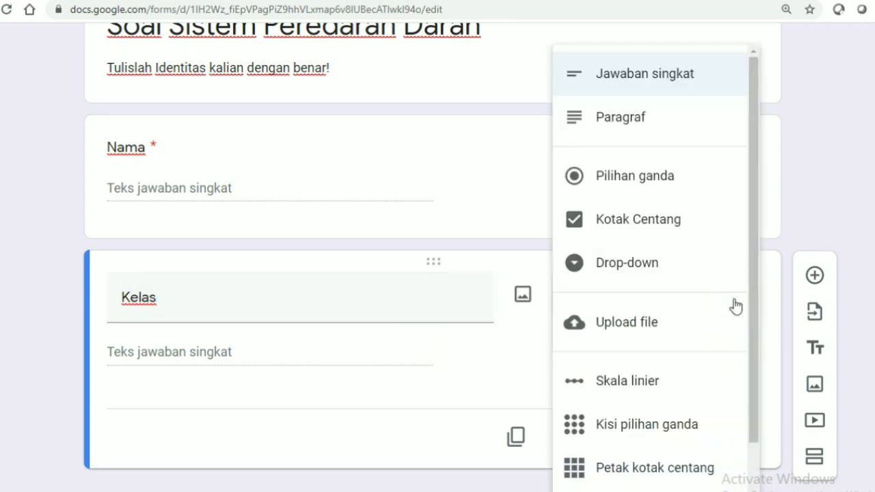
left_click(669, 279)
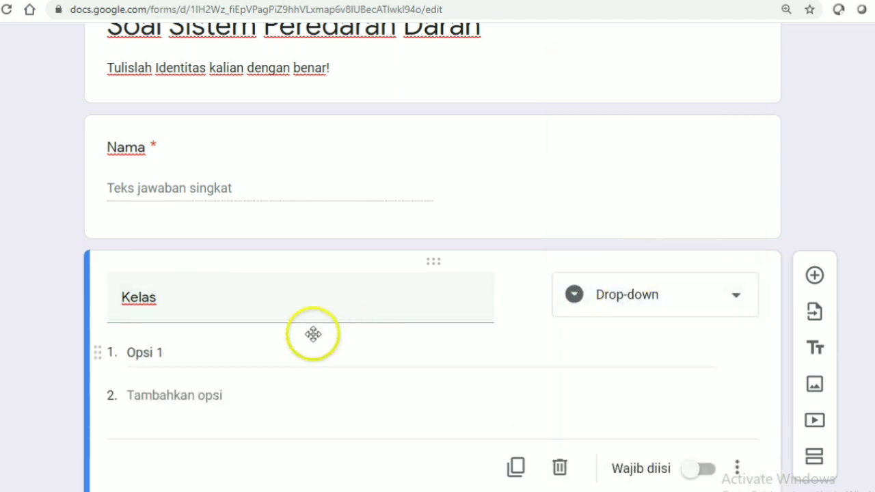
Step: Enter the first drop-down options: 8A, 8B, 8C and 8D
left_click(128, 352)
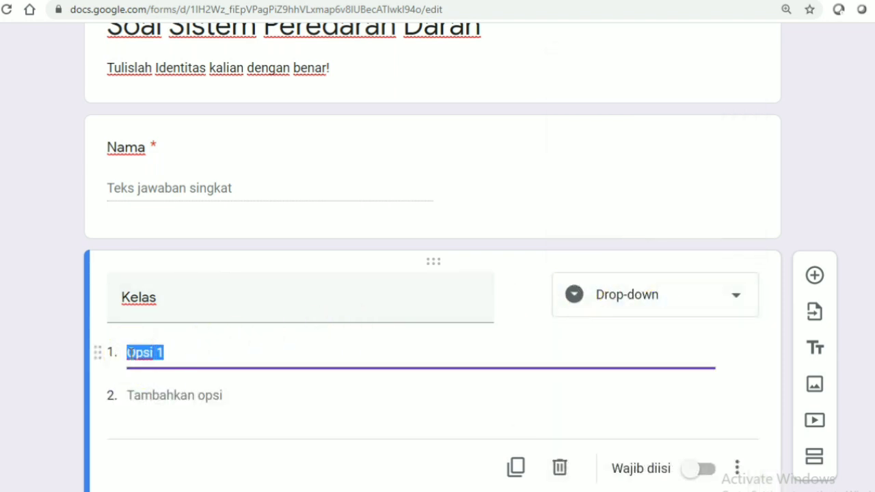
type("1")
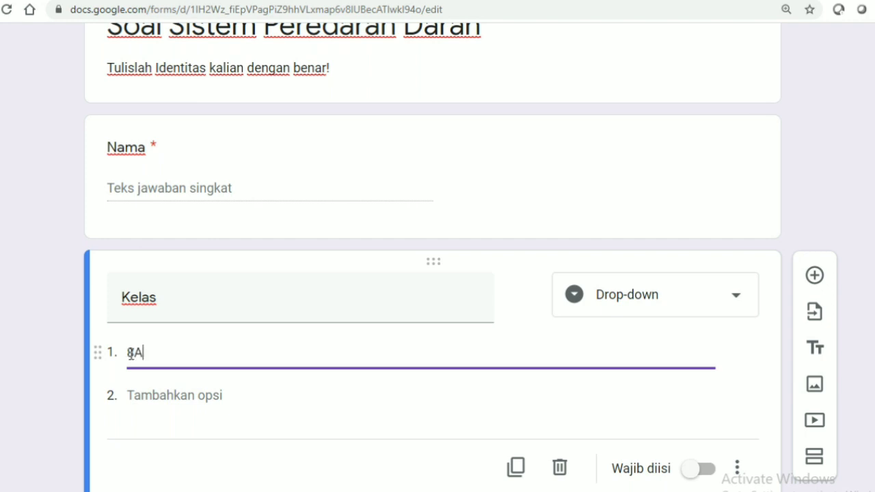
left_click(143, 395)
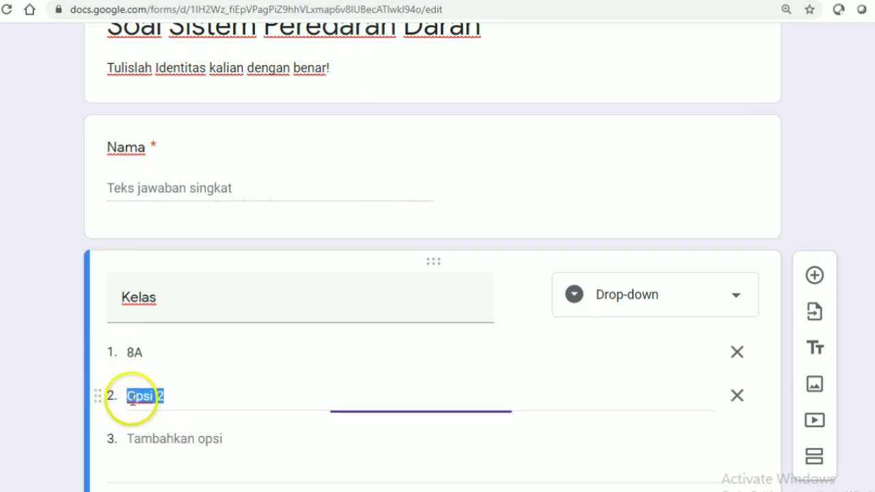
type("8")
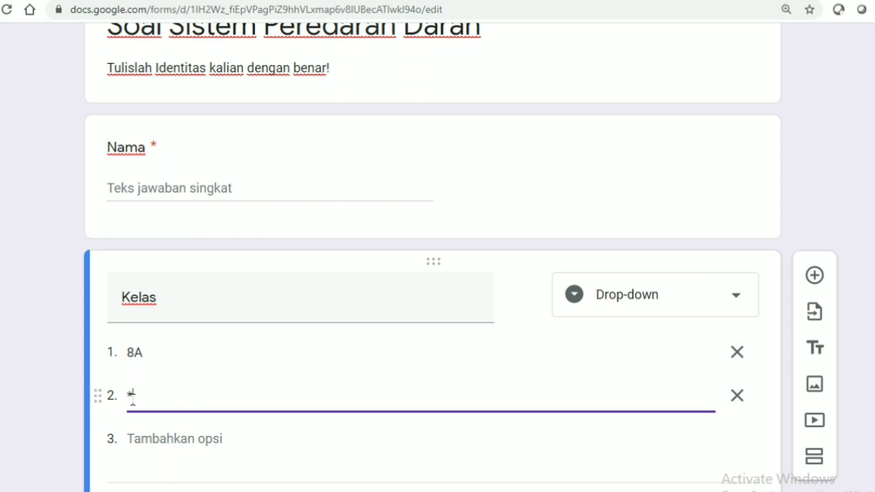
type("8B")
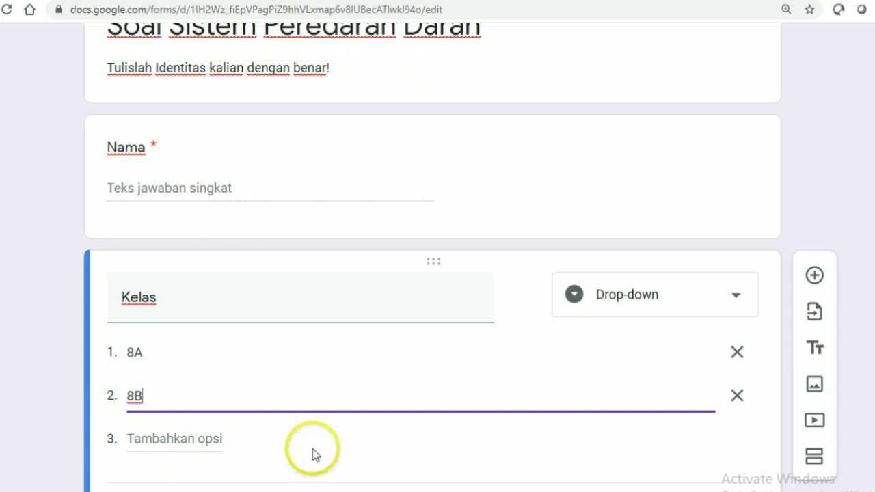
left_click(193, 440)
type("8C")
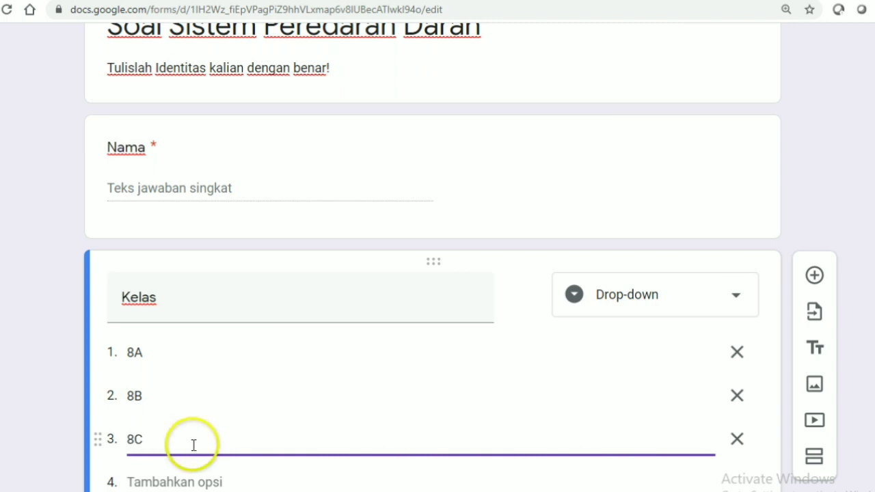
left_click(158, 481)
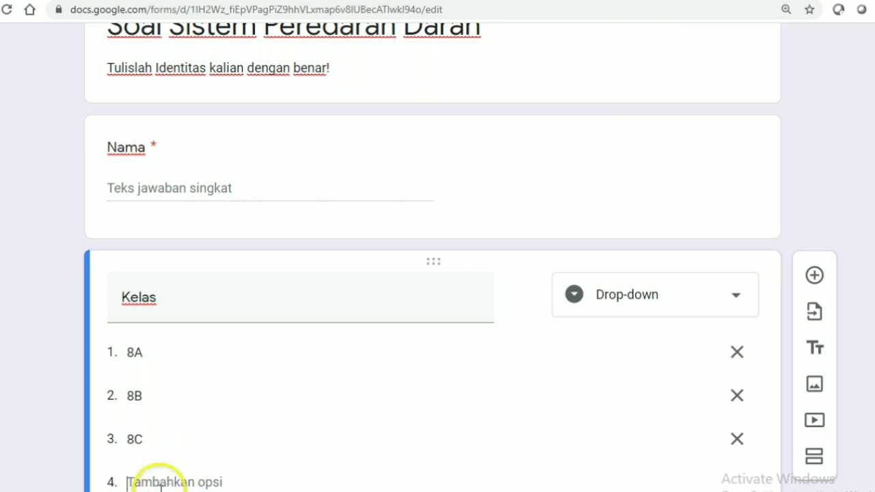
type("8D")
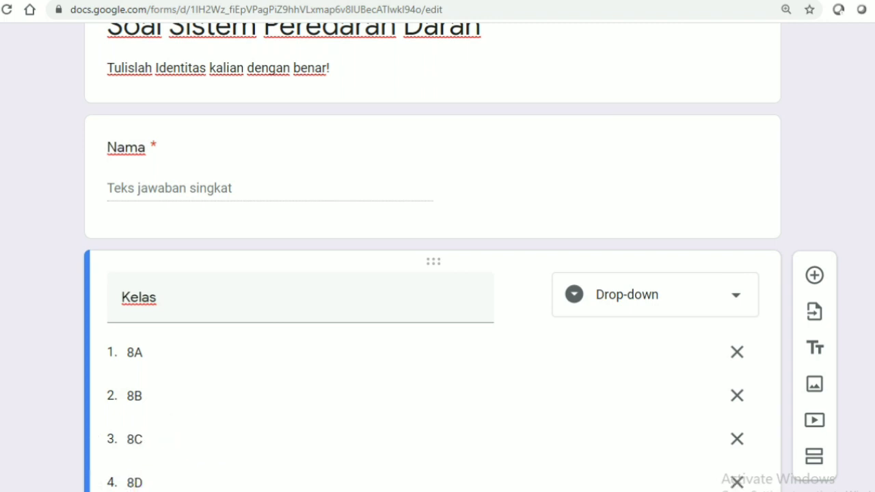
Step: Add options 8E, 8F, 8G and 8H, and make Kelas required
scroll(438, 308, "down", 2)
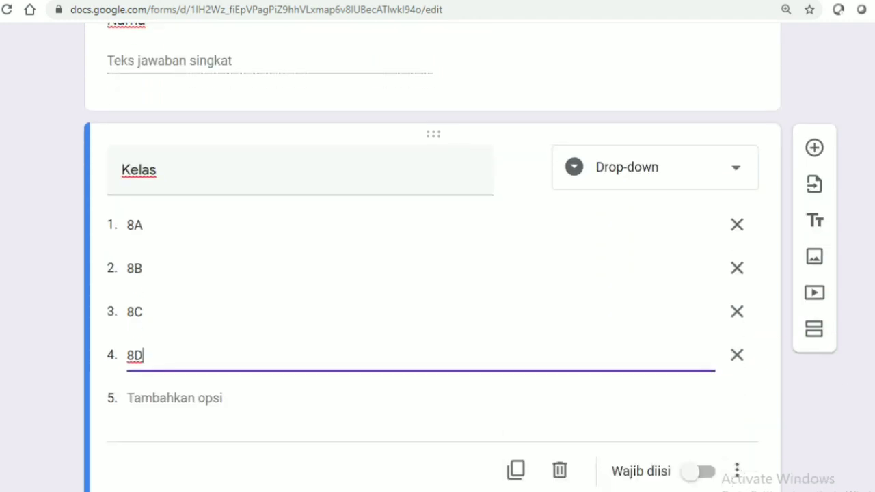
left_click(127, 393)
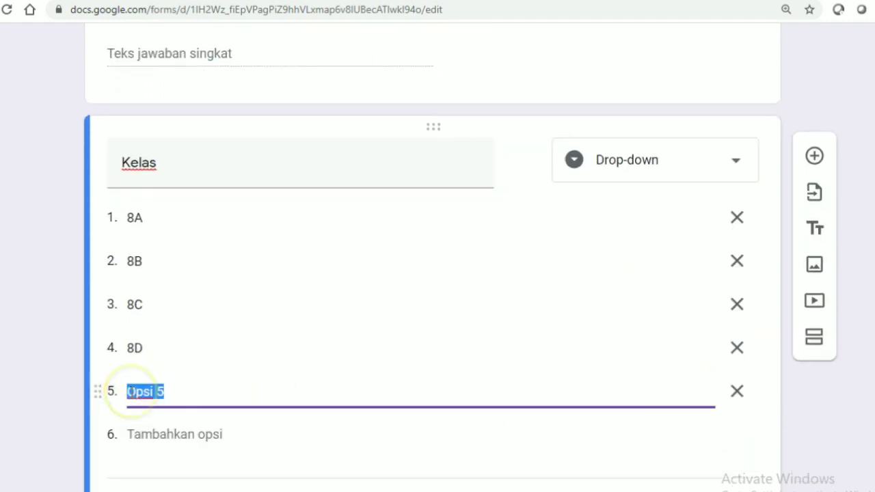
type("8E")
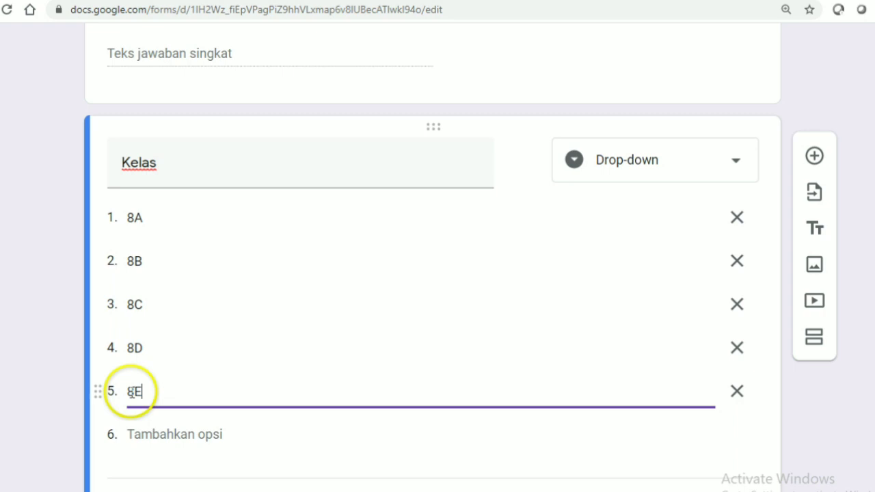
left_click(130, 435)
type("8")
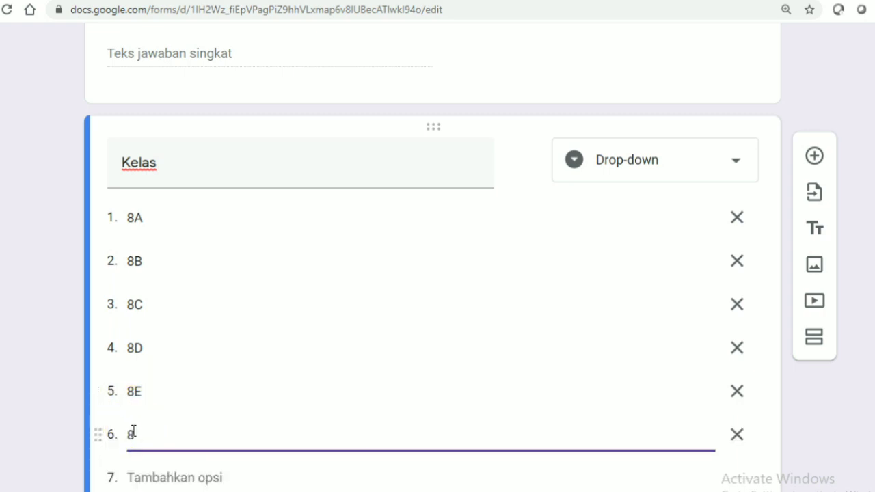
type("F")
left_click(125, 477)
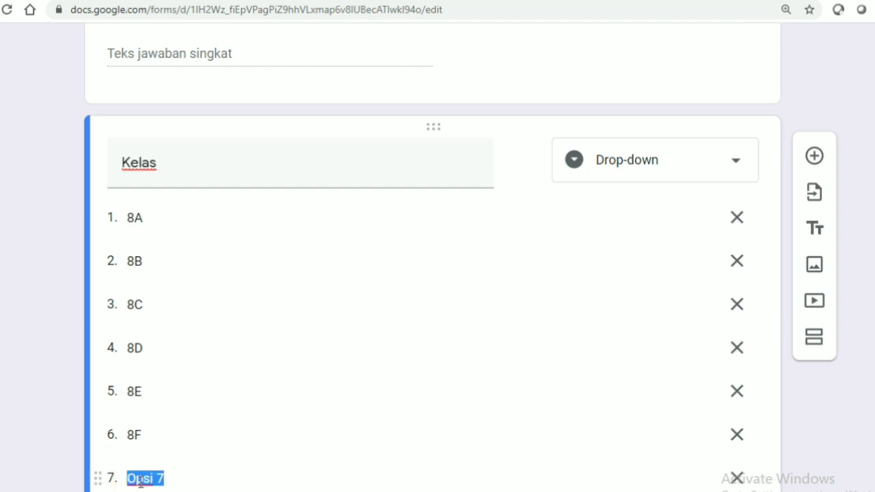
type("8G")
scroll(199, 446, "down", 2)
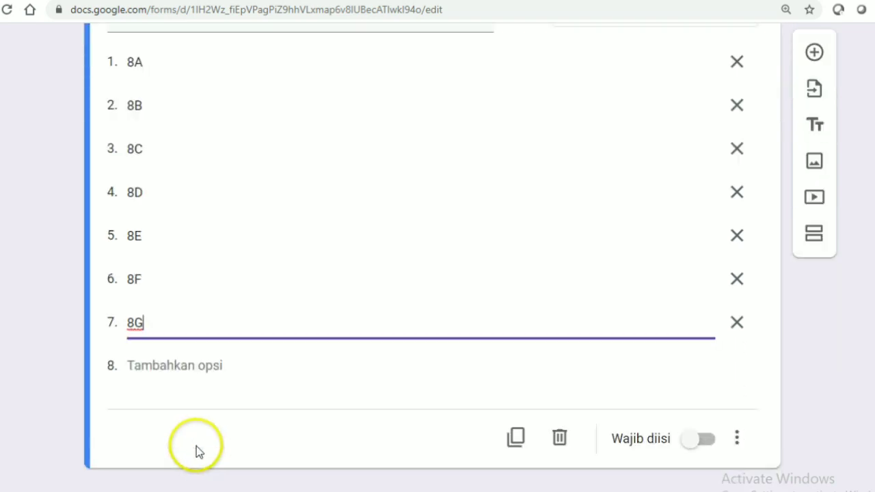
left_click(143, 363)
type("8")
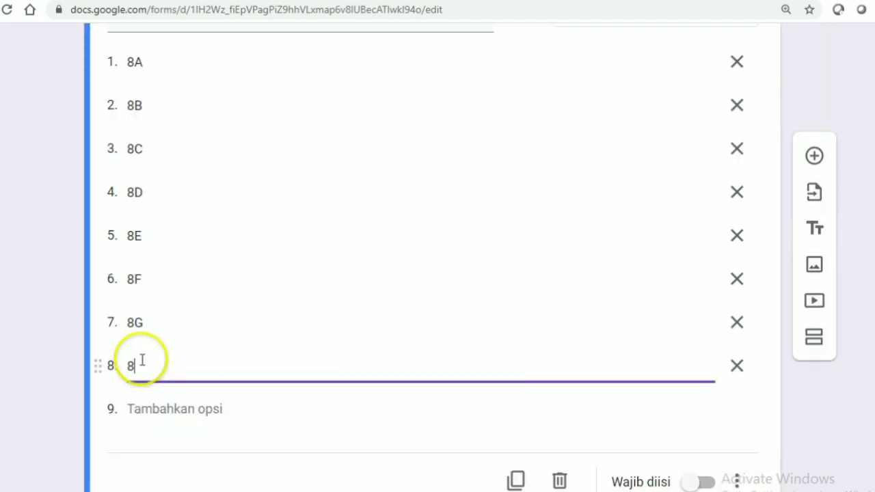
type("H")
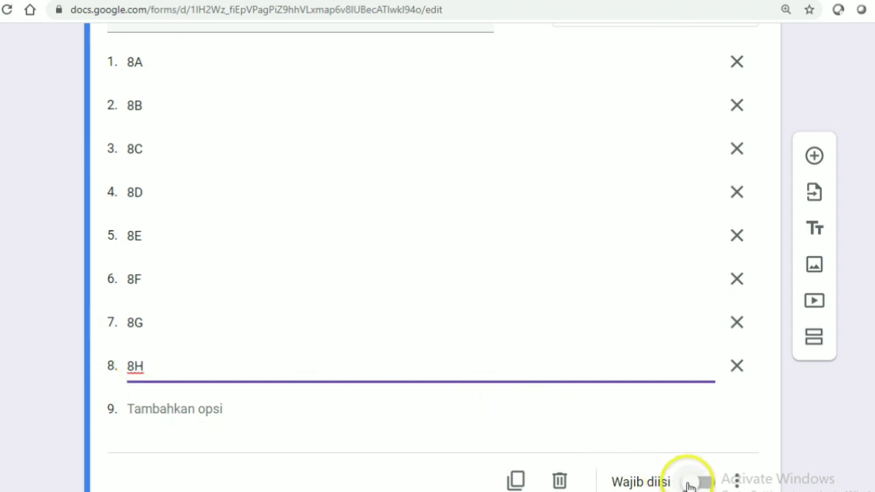
left_click(699, 484)
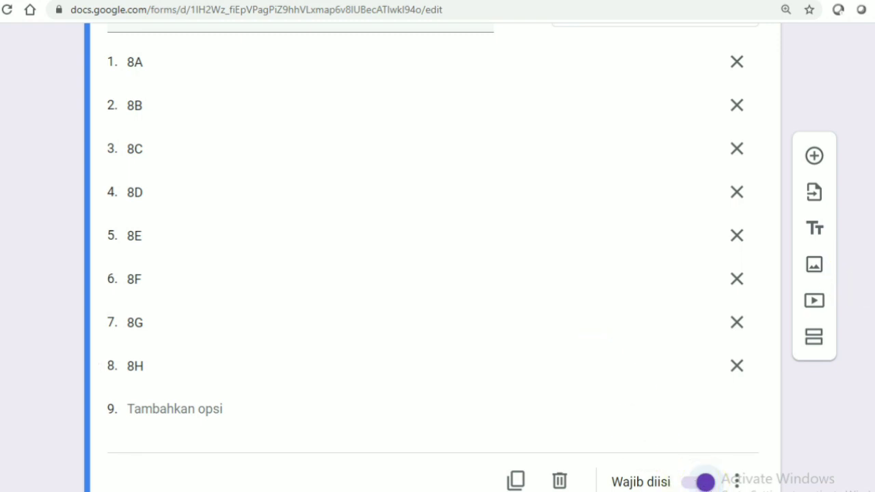
Step: Add a required short-answer 'Nomer Absen' question with its number validation removed
left_click(815, 157)
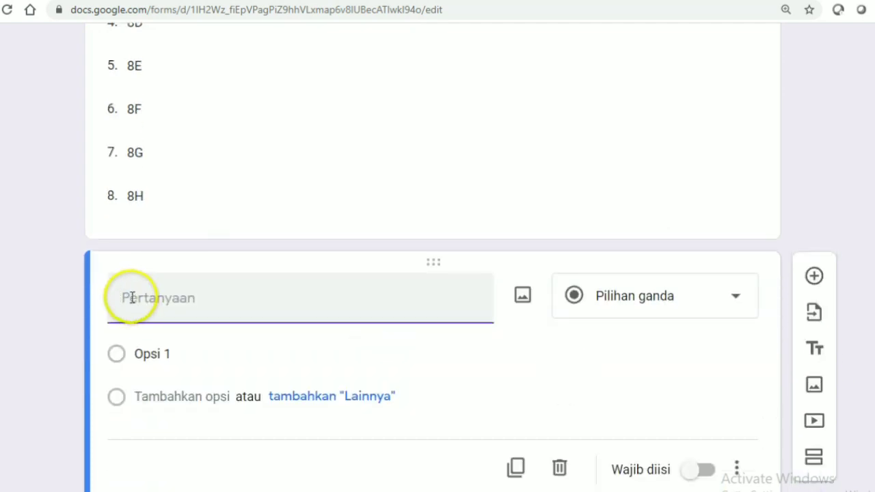
type("n")
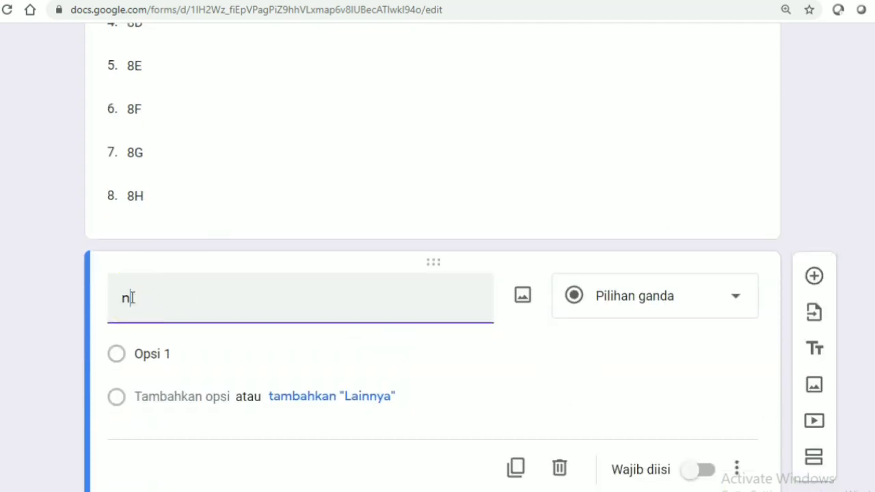
key("BackSpace")
type("Nomer Abse")
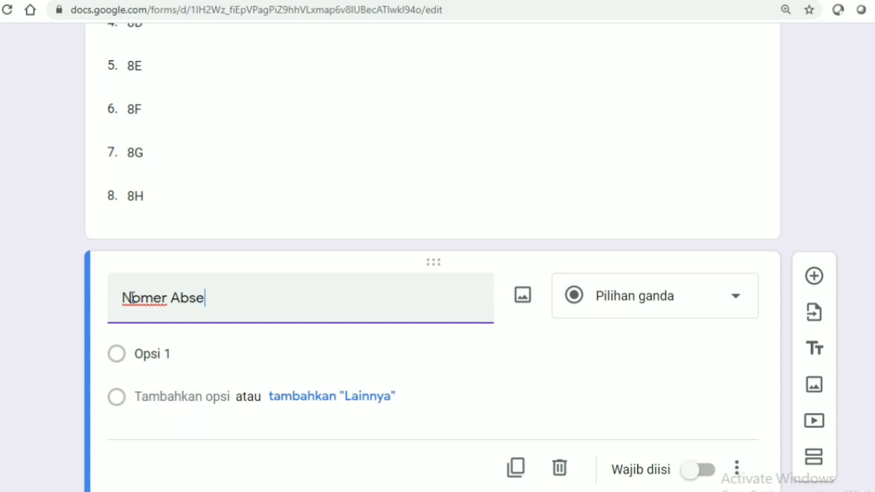
type("n")
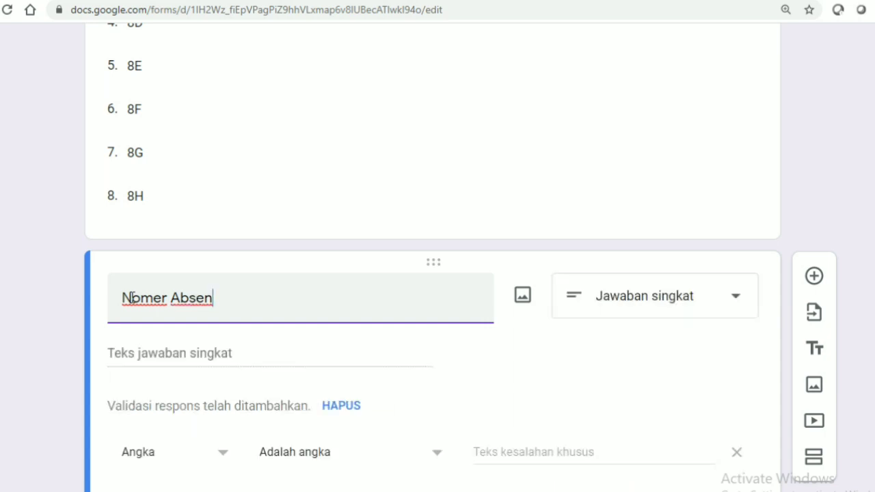
left_click(150, 359)
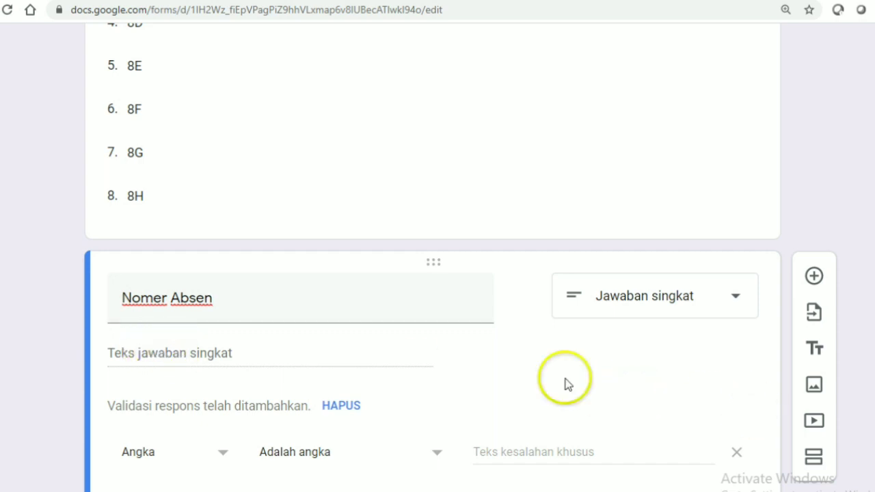
left_click(352, 406)
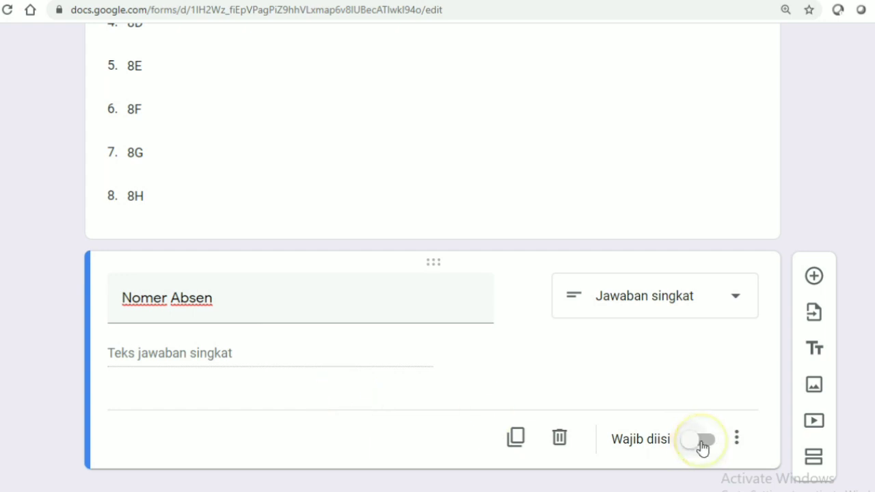
left_click(704, 446)
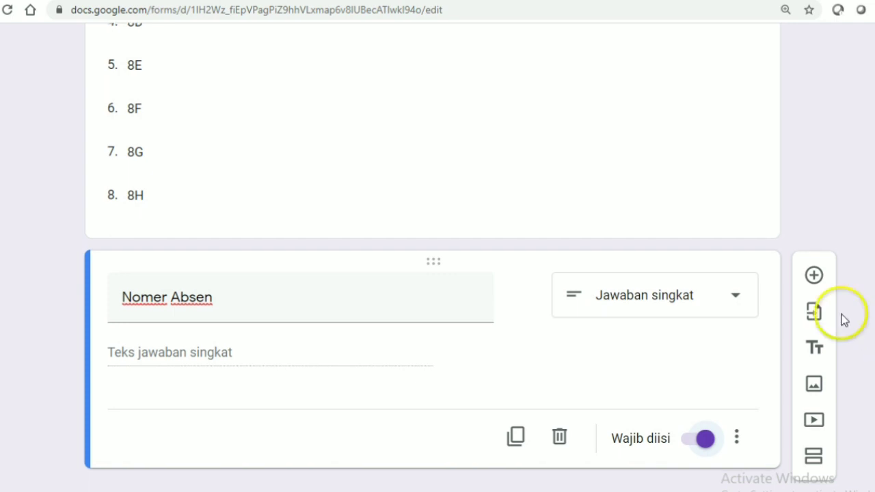
Step: Add a short-answer question titled 'Token' below Nomer Absen
left_click(814, 275)
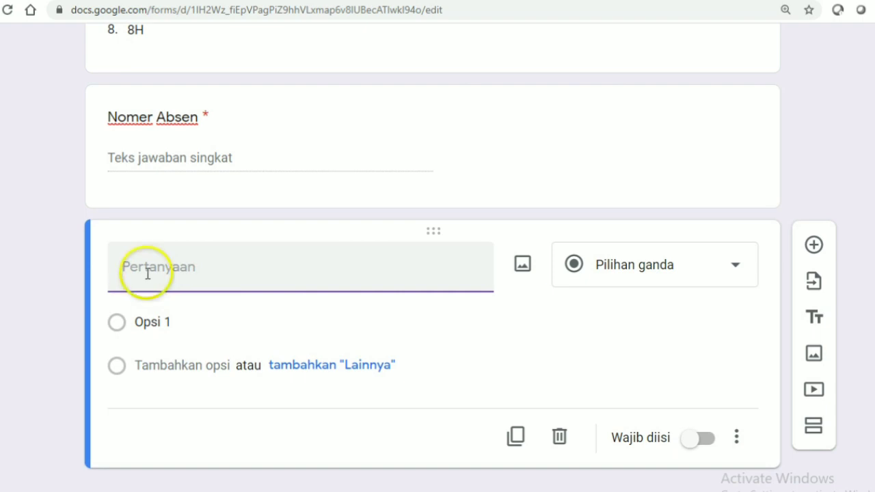
type("Toko")
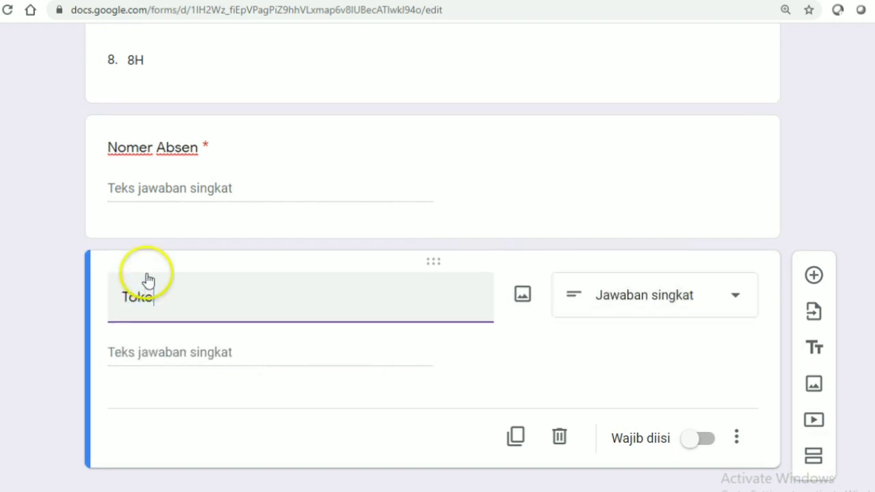
type("n")
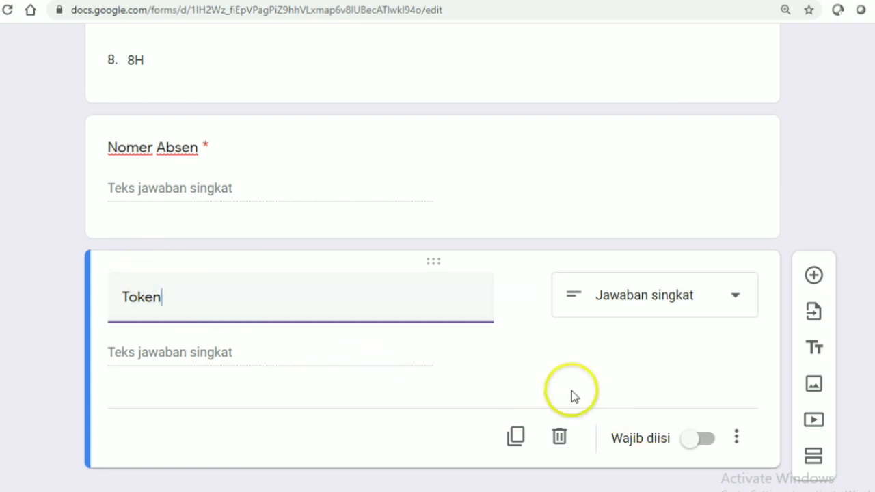
left_click(736, 440)
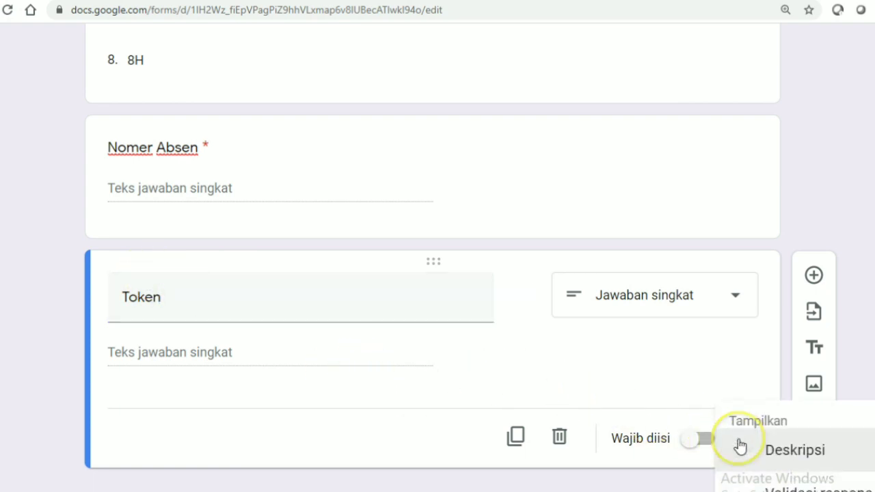
Step: Add Text > Berisi response validation requiring answers to contain the access token
left_click(821, 487)
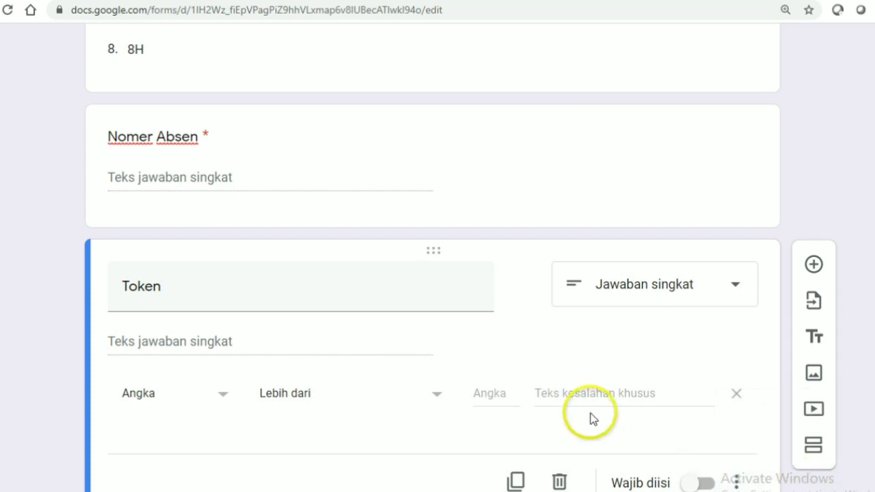
left_click(227, 401)
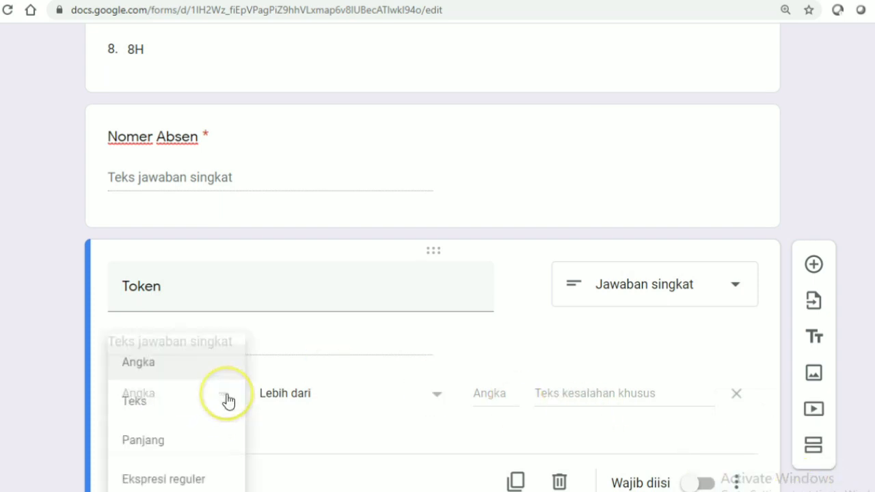
left_click(144, 410)
left_click(348, 405)
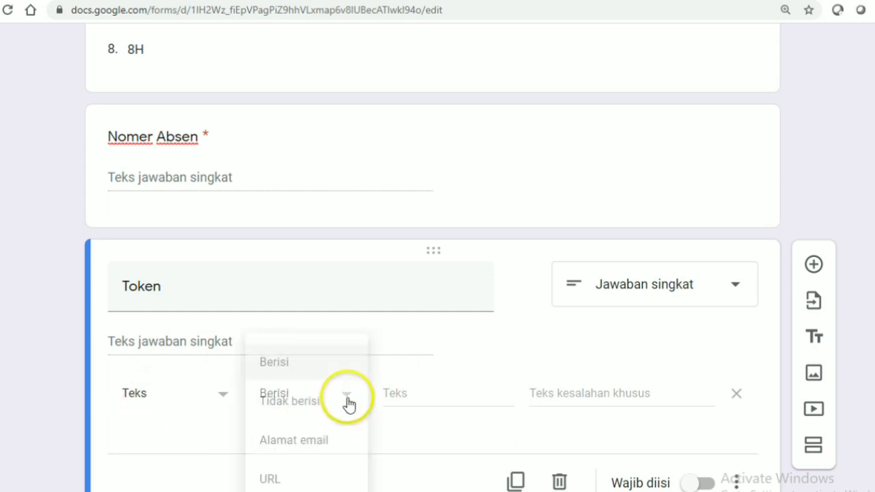
left_click(316, 385)
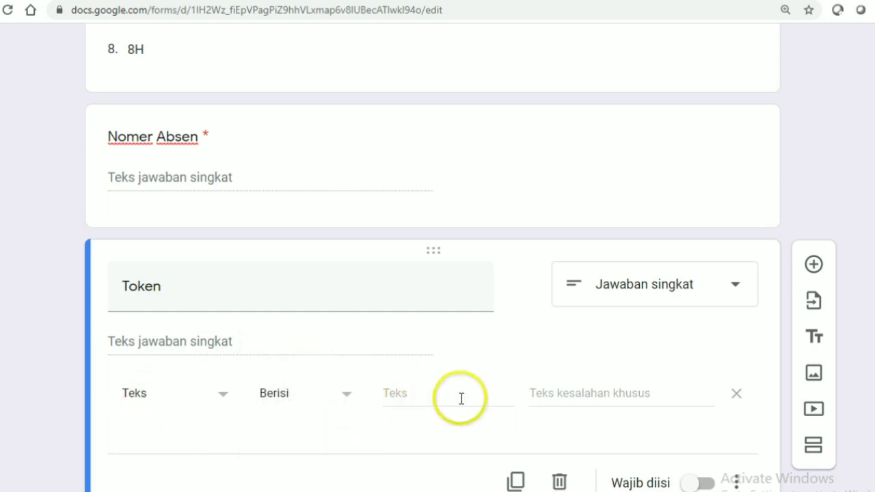
left_click(424, 397)
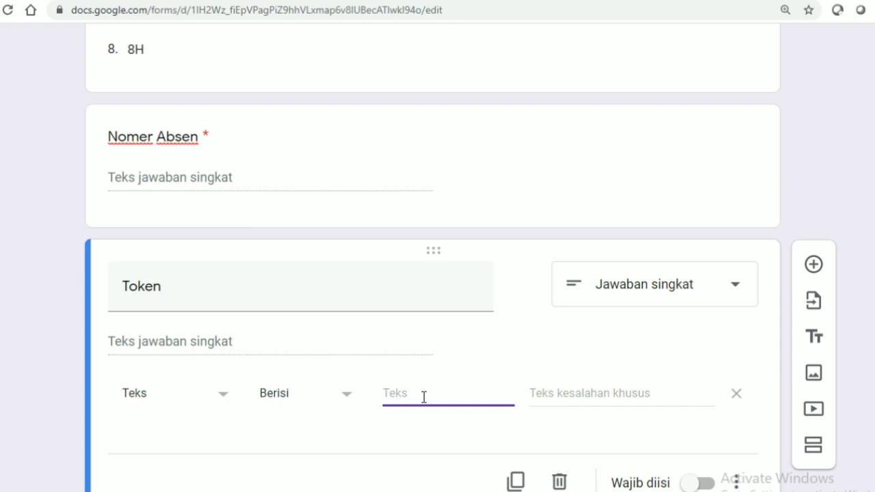
type("pd")
key("BackSpace")
key("BackSpace")
type("P")
key("BackSpace")
type("PH!")
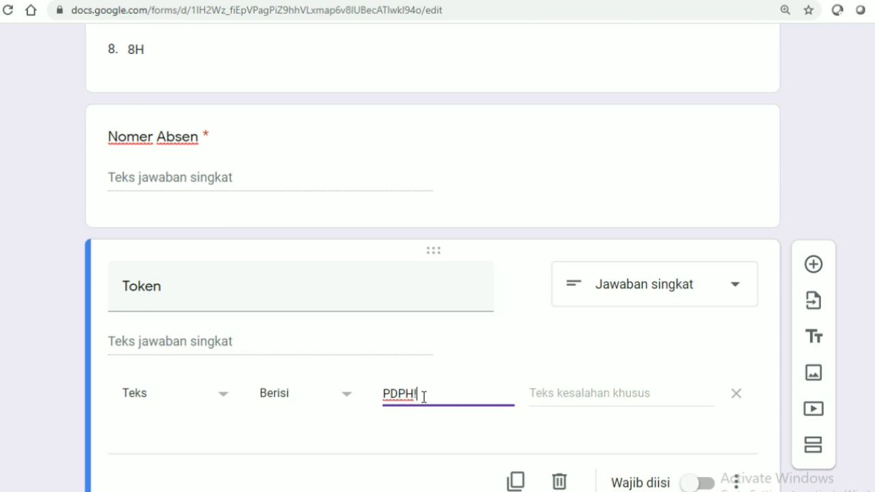
key("BackSpace")
left_click(571, 381)
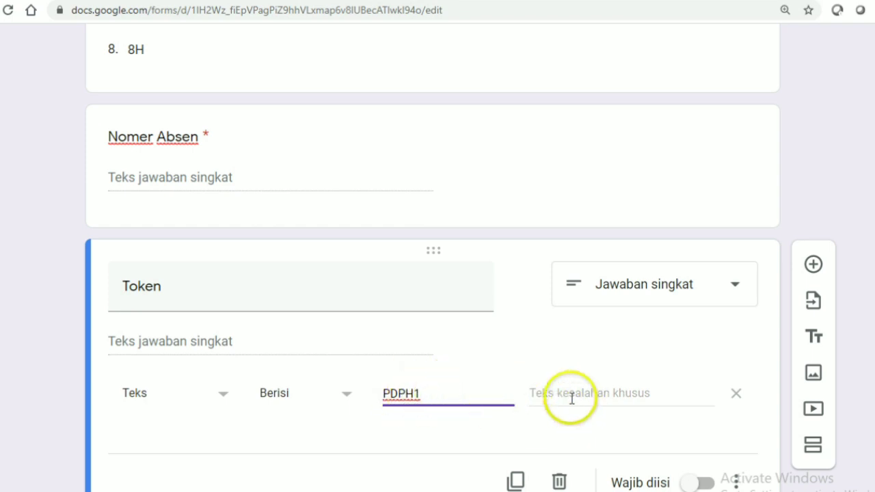
Step: Set the error message 'Token yang anda tuliskan salah' and make Token required
left_click(543, 392)
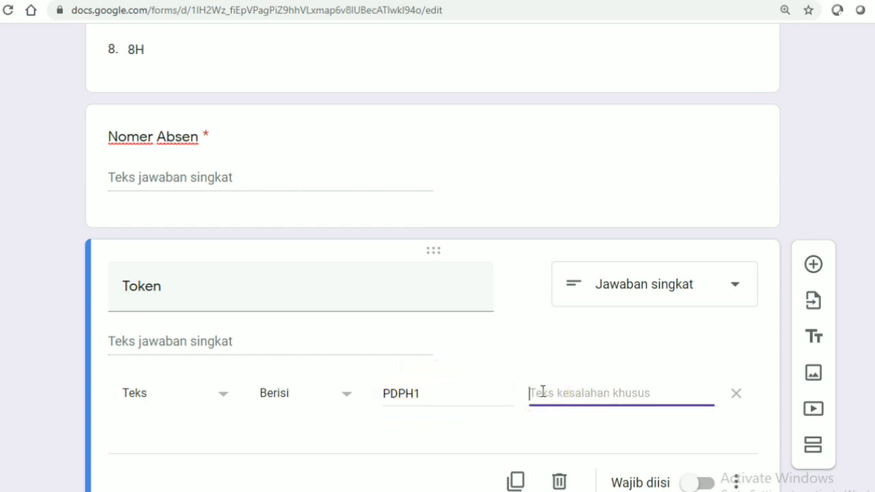
type("Pasw")
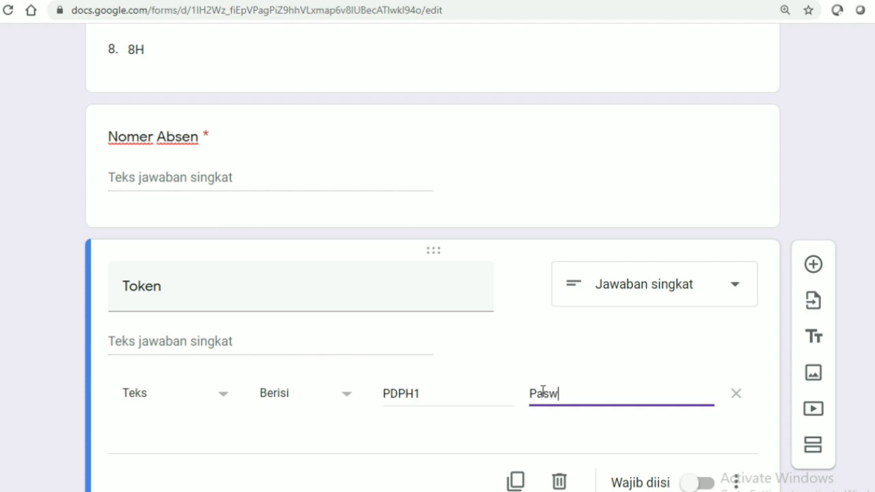
type("ord")
key("BackSpace")
key("BackSpace")
key("BackSpace")
key("BackSpace")
key("BackSpace")
key("BackSpace")
key("BackSpace")
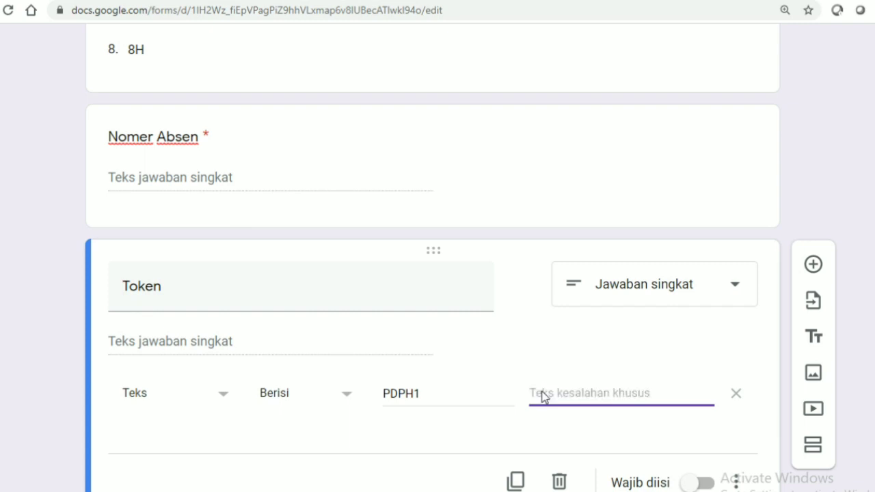
type("Token")
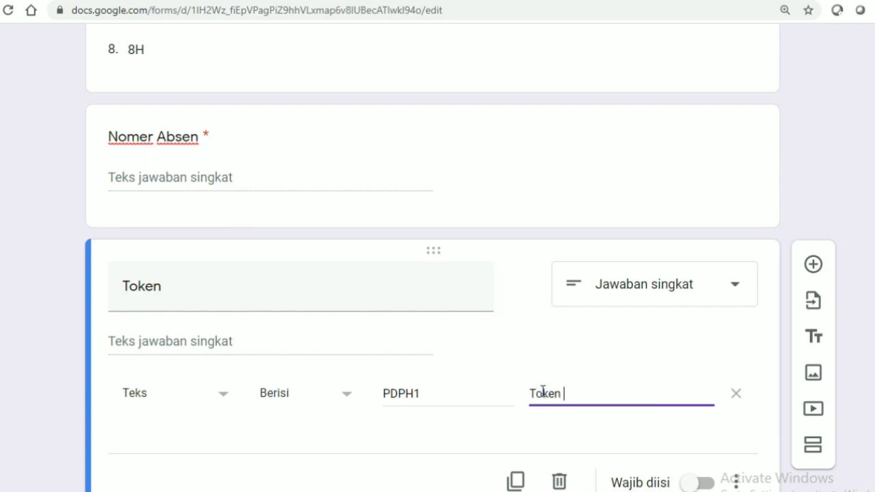
type(" yang anda tuliskan salah")
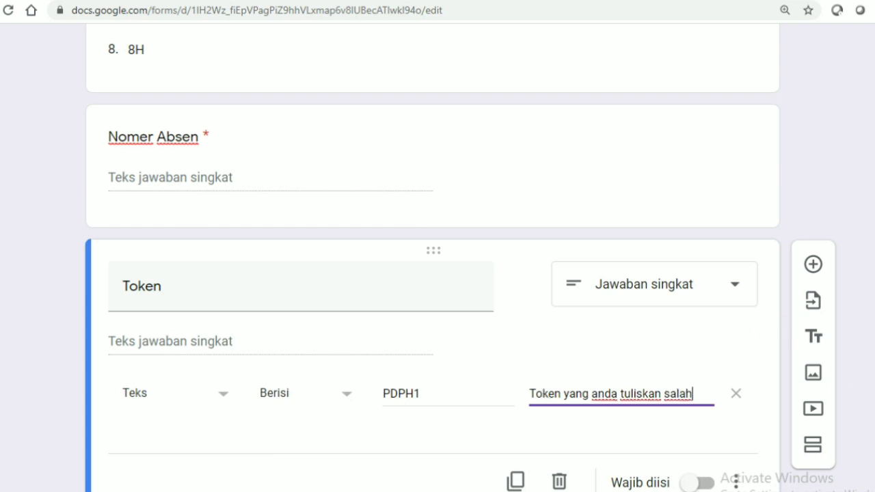
left_click(703, 484)
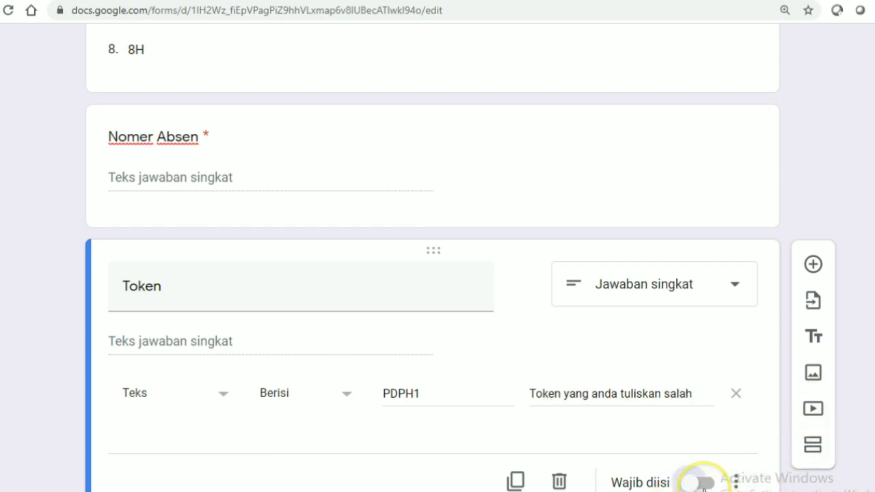
scroll(438, 274, "down", 1)
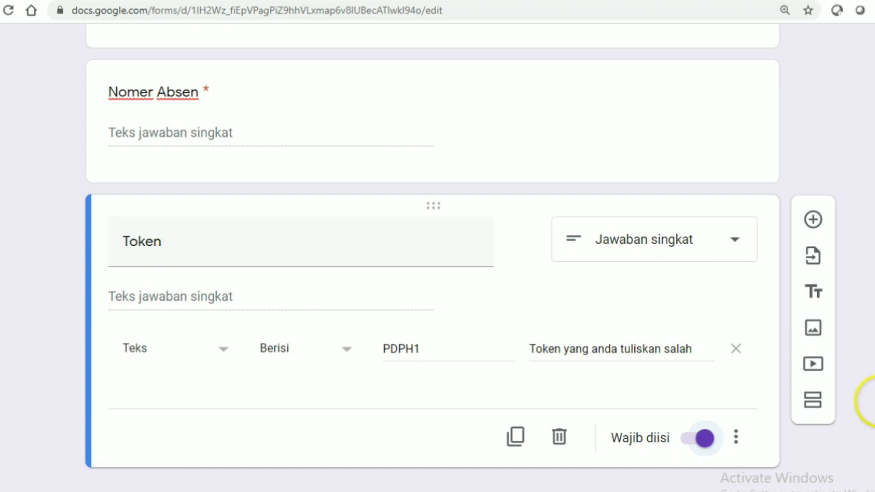
Step: Add a new section titled 'Soal Peredaran Darah' after the Token question
left_click(810, 410)
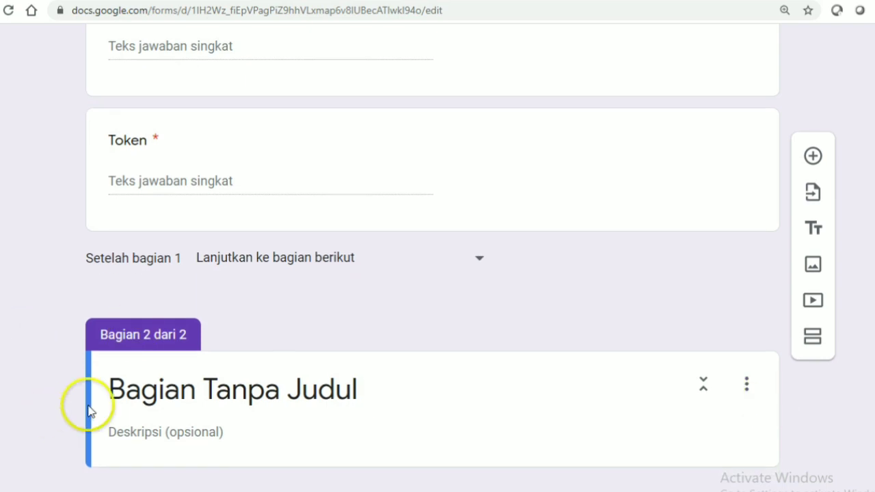
left_click(128, 391)
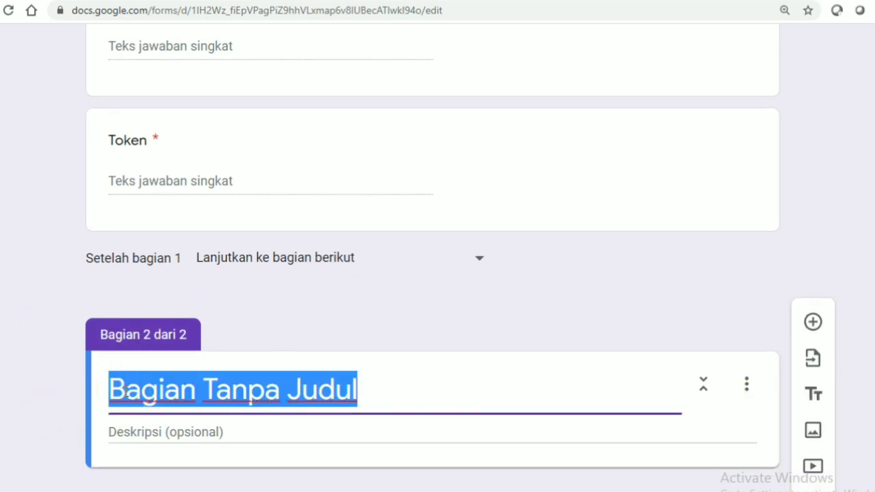
type("Soal Pe")
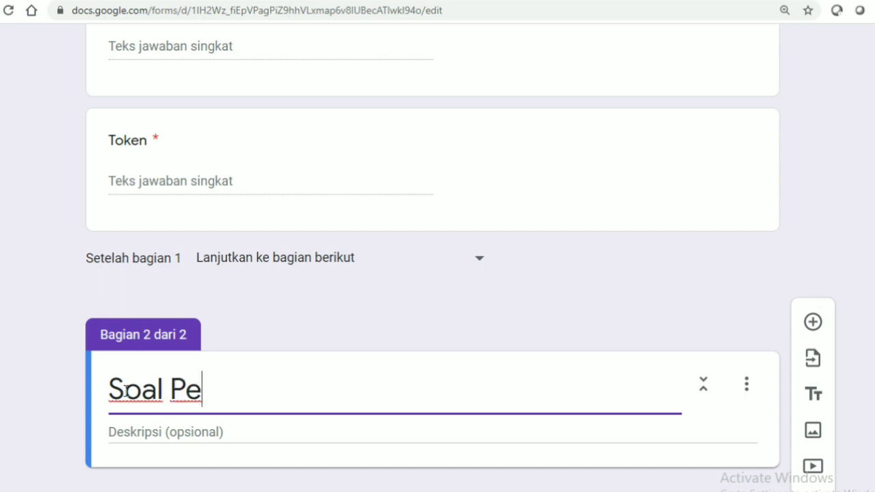
type("redat")
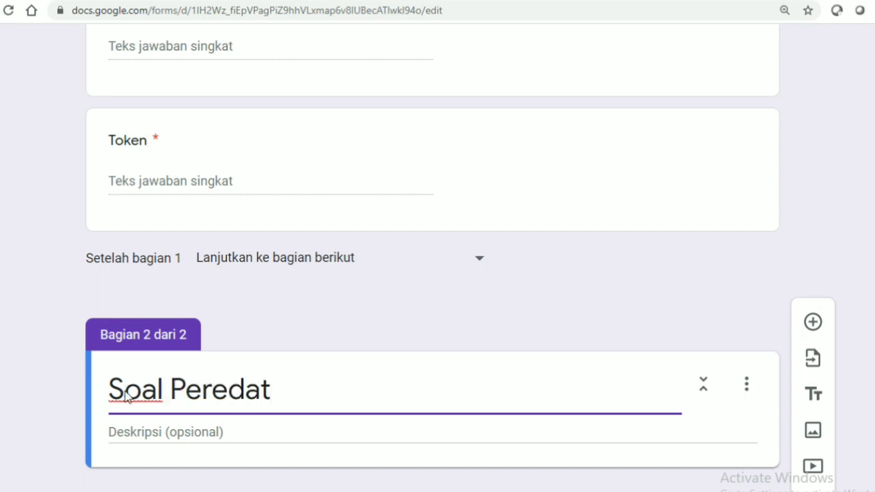
key("BackSpace")
type("ran ")
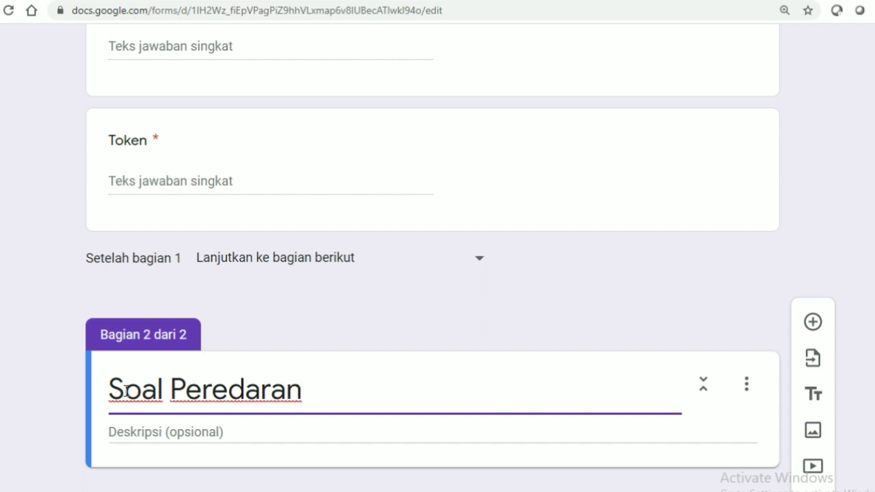
type("Darah")
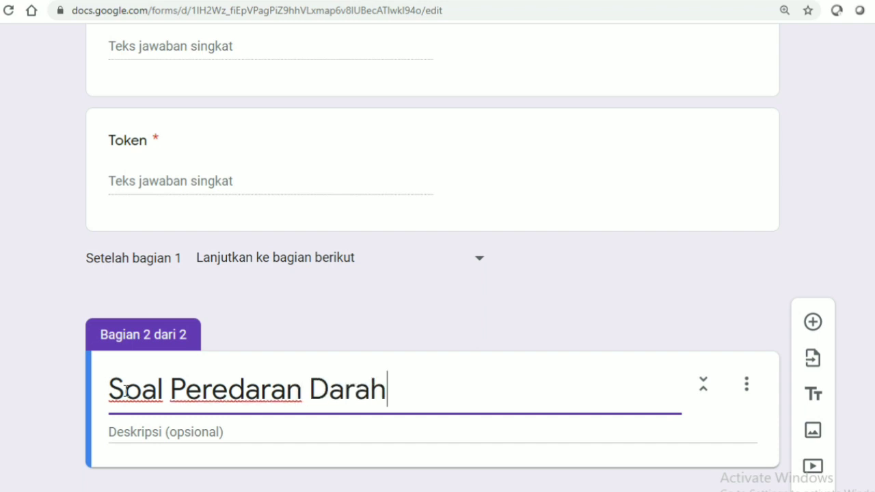
Step: Give the section the description 'Pilihlah Salah Satu Jawaban yang kalian anggap Benar!'
left_click(130, 431)
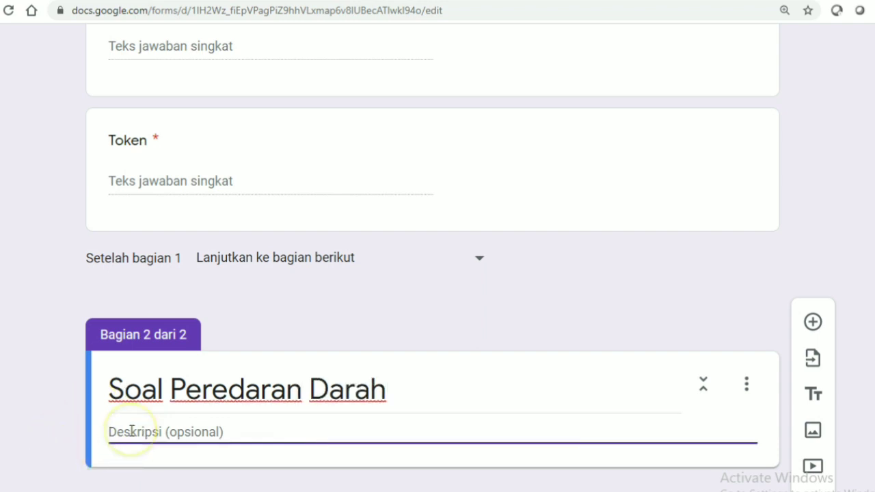
type("P")
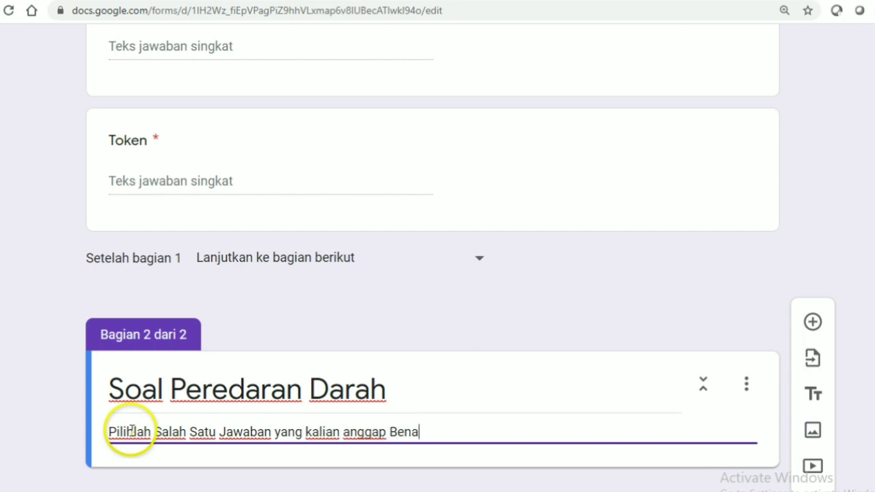
type("r")
left_click(132, 430)
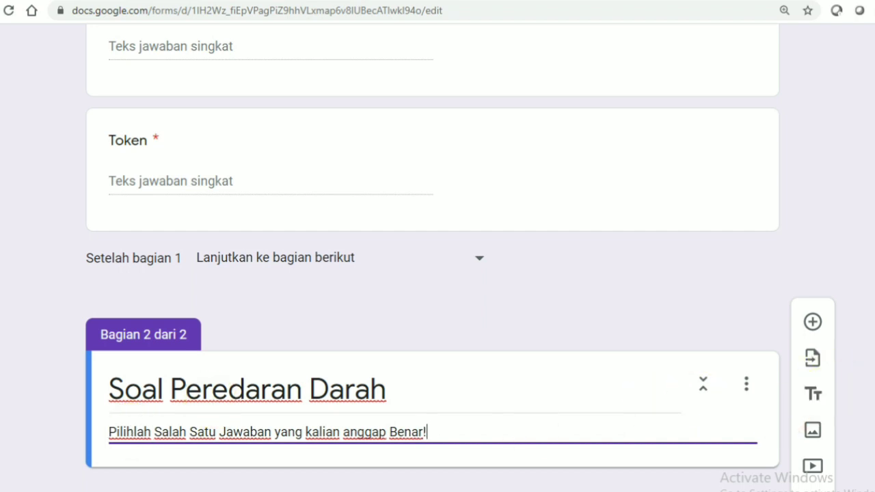
left_click(813, 323)
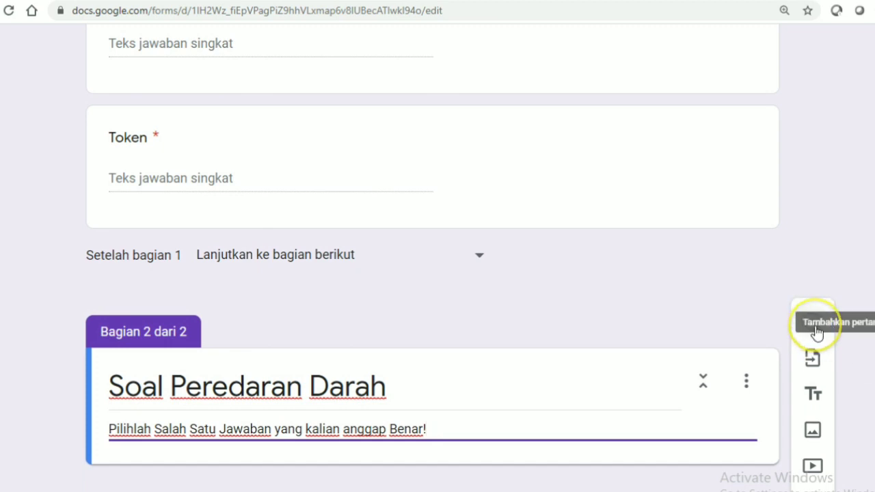
Step: Add a question to the second section, then renumber Word's item 36 to 5
left_click(815, 326)
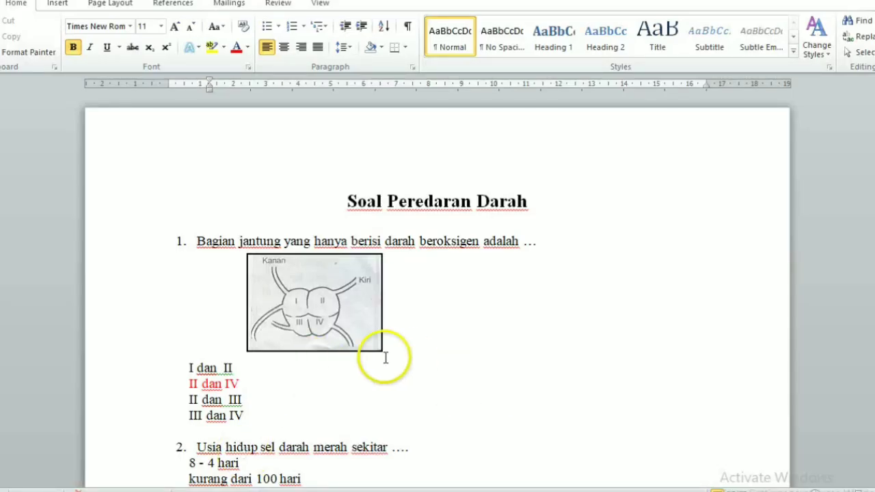
scroll(483, 423, "down", 6)
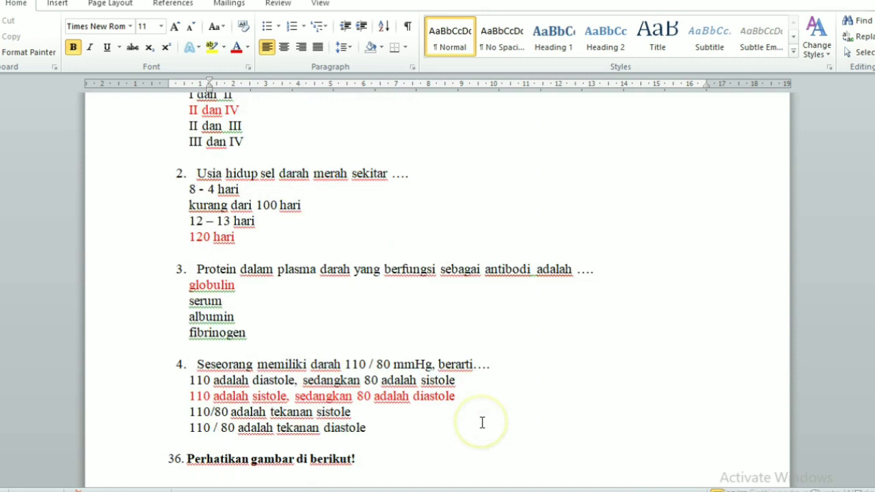
left_click(171, 459)
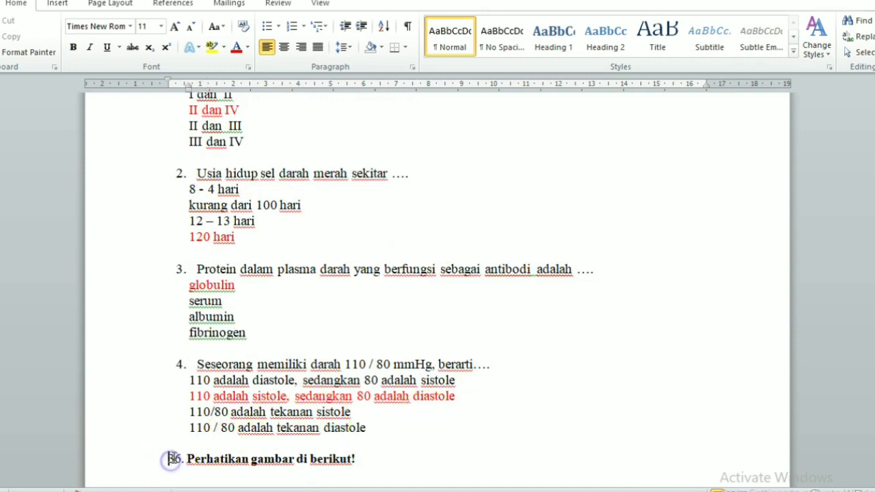
key("BackSpace")
key("Delete")
type("5")
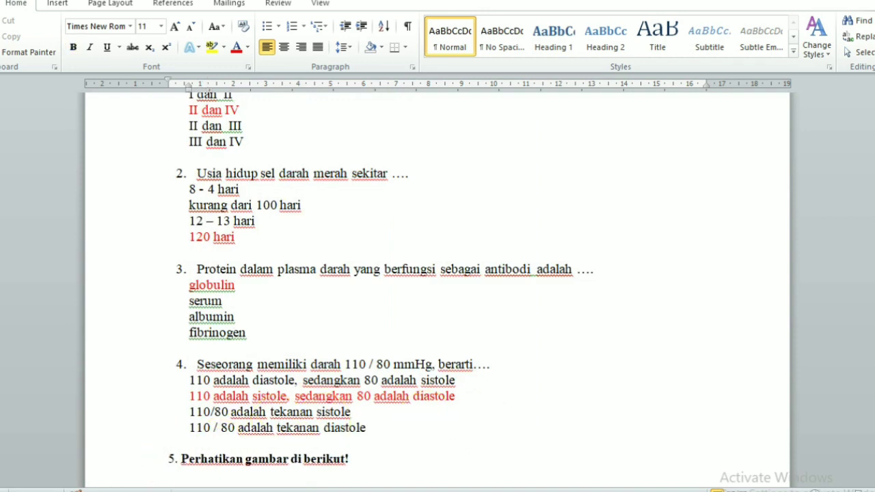
Step: Copy question 1's text from the Word document
scroll(520, 413, "up", 6)
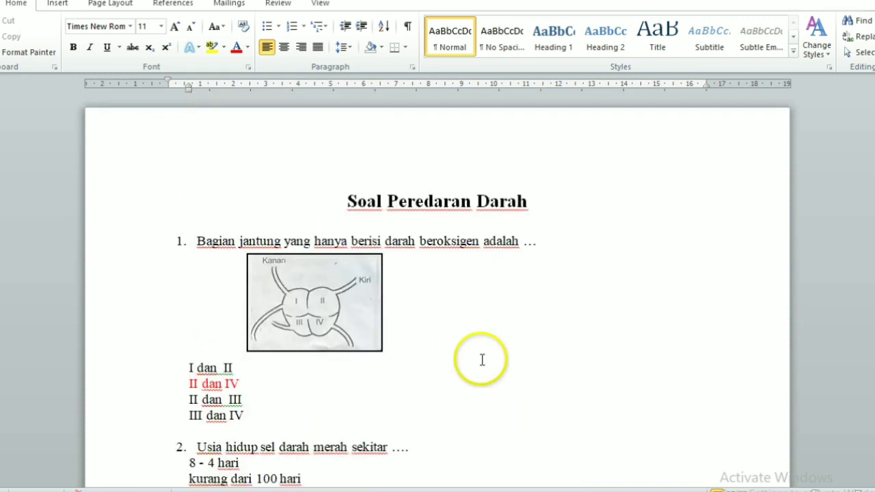
left_click_drag(196, 242, 536, 237)
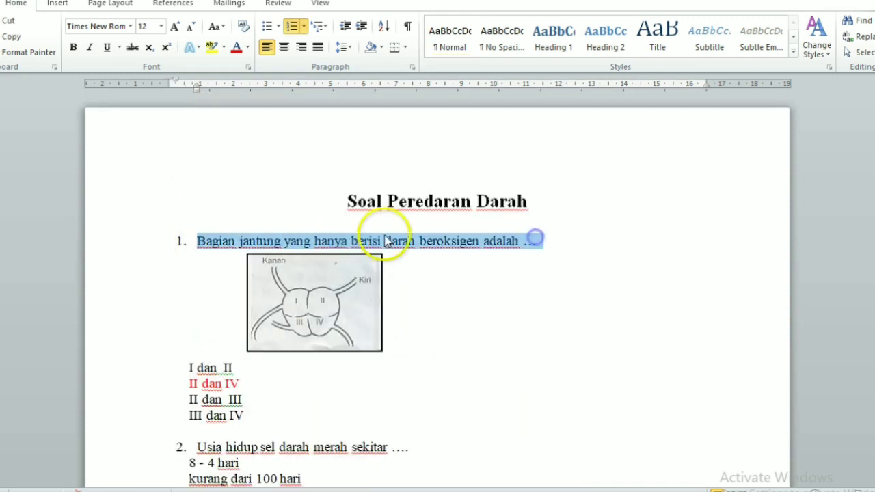
right_click(362, 245)
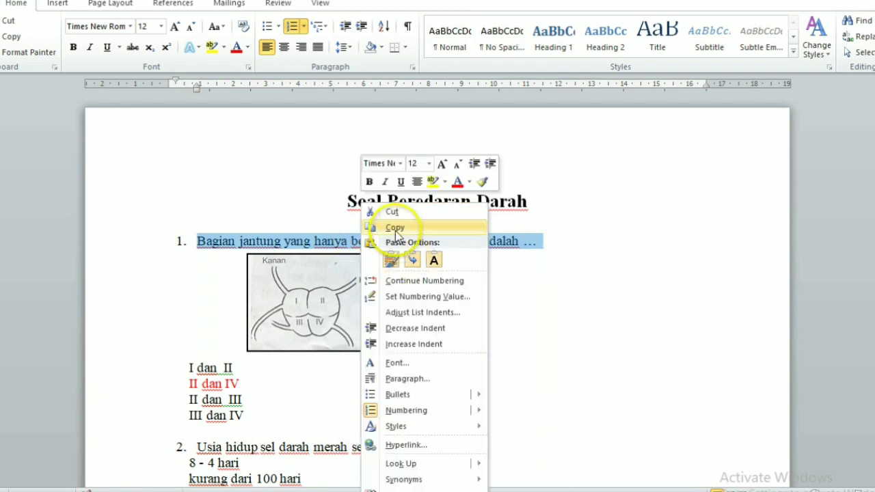
left_click(396, 229)
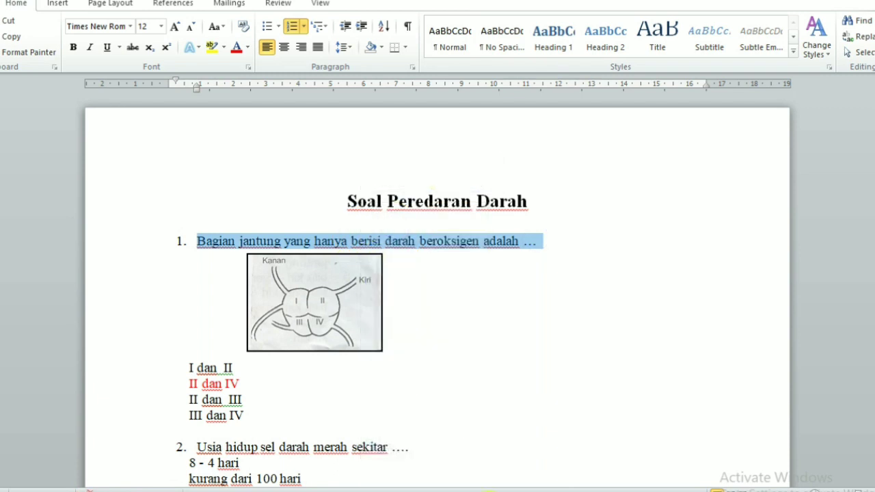
left_click(487, 491)
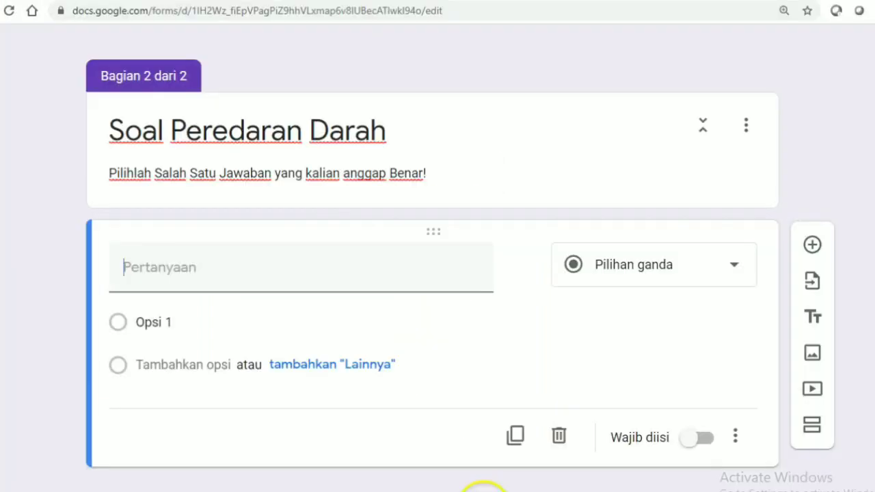
Step: Paste '1. Bagian jantung yang hanya berisi darah beroksigen adalah ...' into the form's empty question field
right_click(127, 272)
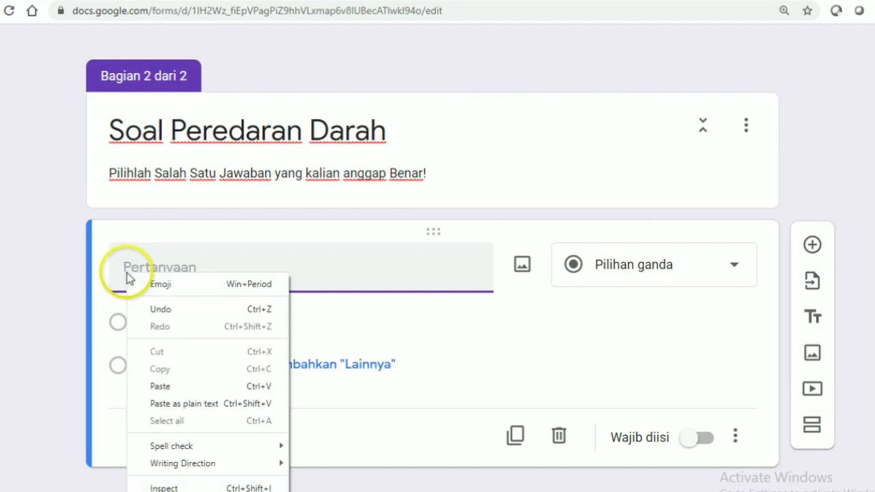
left_click(161, 386)
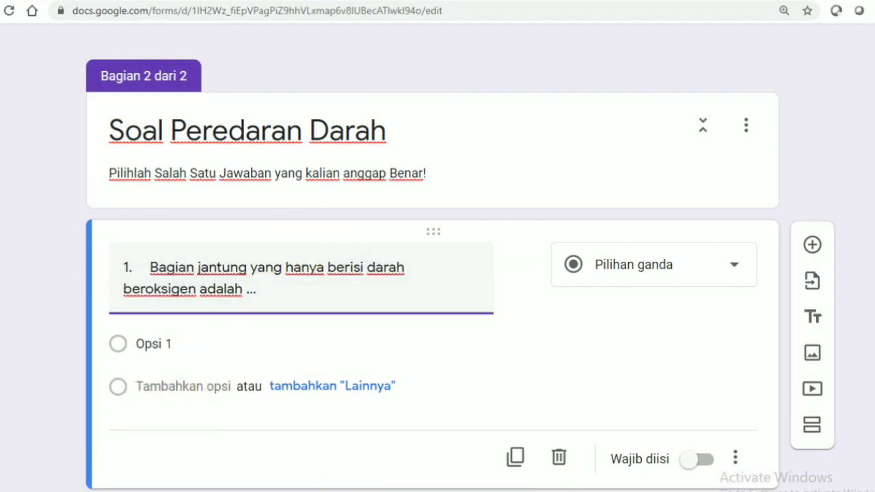
left_click(183, 491)
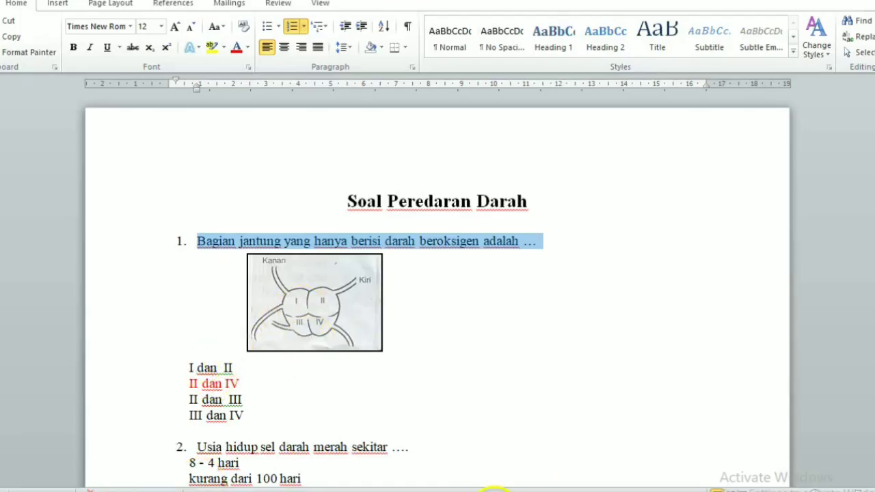
Step: Save question 1's heart diagram from the Word document as a JPEG named 'gb jant' in Pictures
left_click(335, 331)
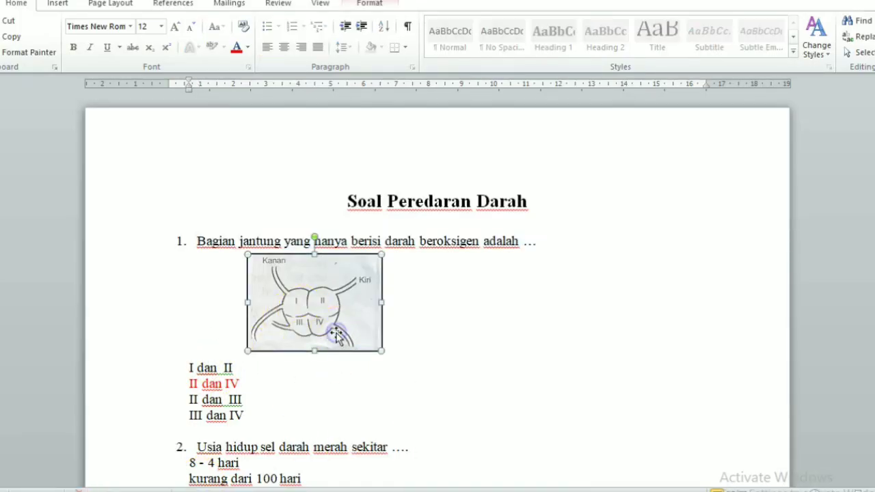
right_click(335, 326)
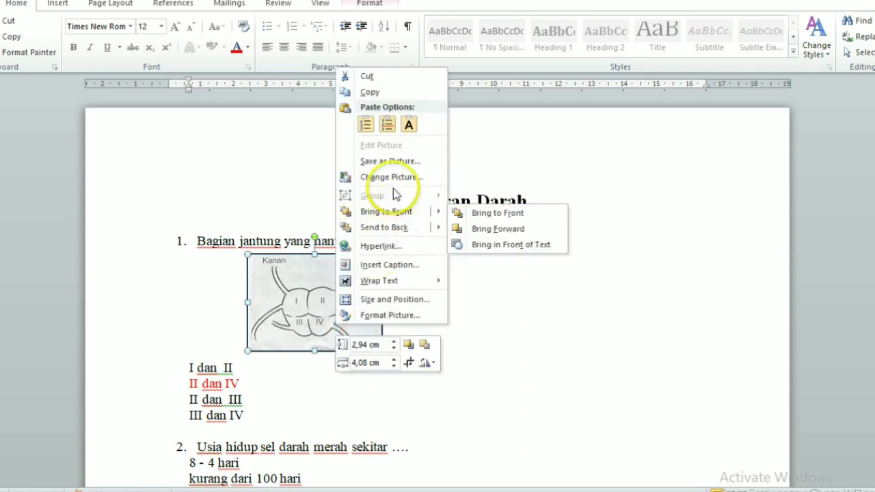
left_click(387, 162)
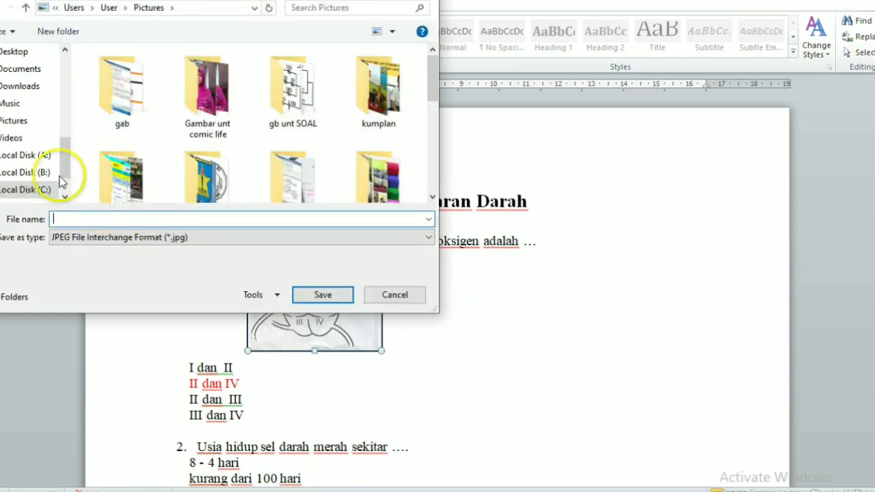
left_click(16, 121)
left_click(66, 218)
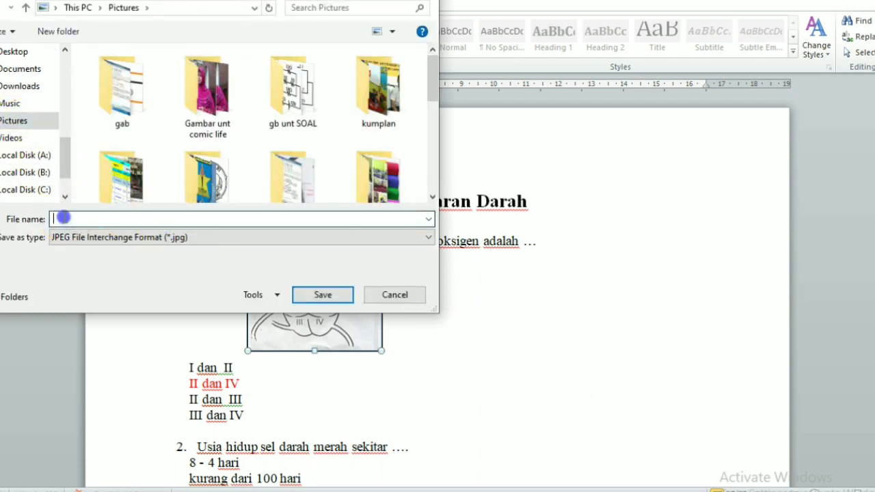
type("gb jant")
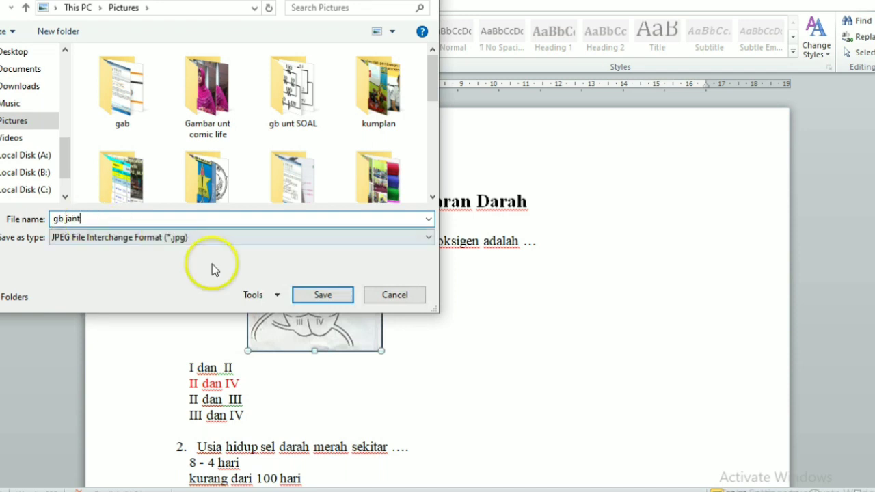
left_click(323, 294)
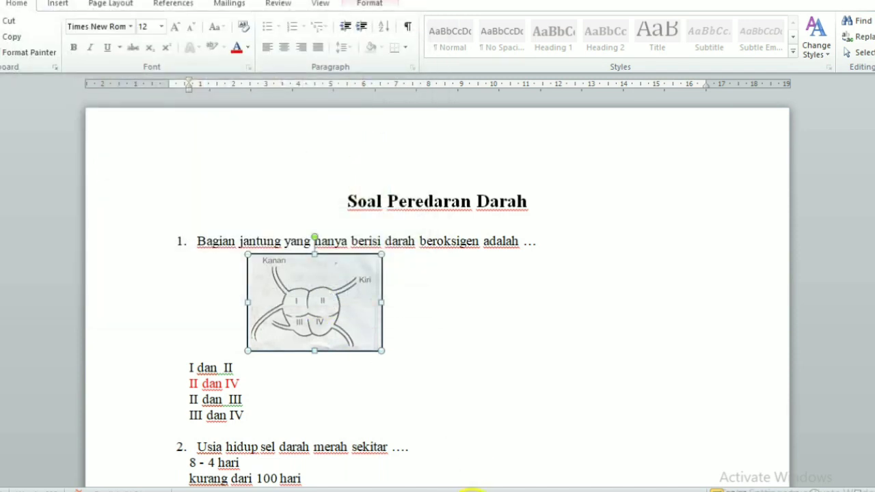
Step: Upload the jant.jpg heart picture as question 1's image in the form
left_click(495, 491)
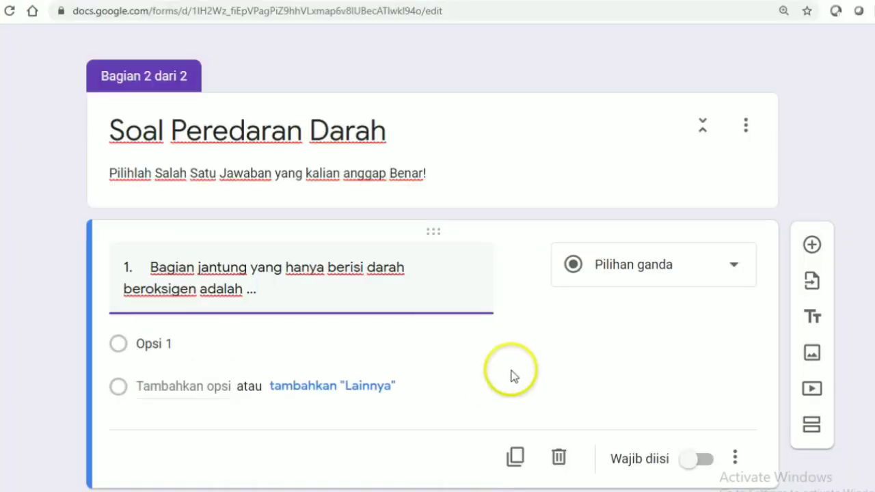
mouse_move(510, 297)
left_click(522, 268)
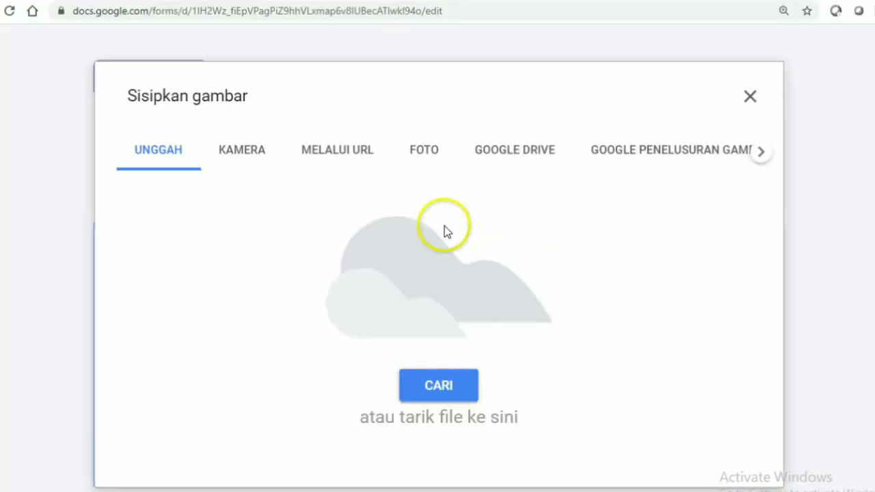
left_click(439, 387)
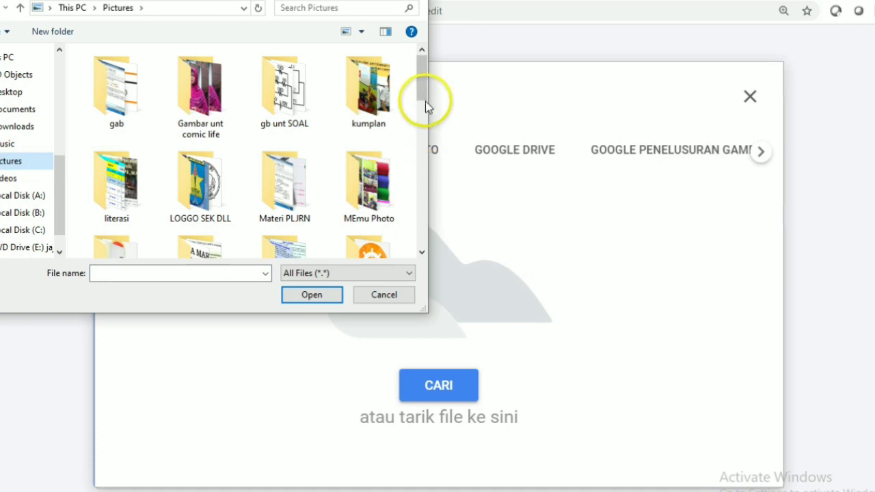
left_click_drag(424, 98, 420, 213)
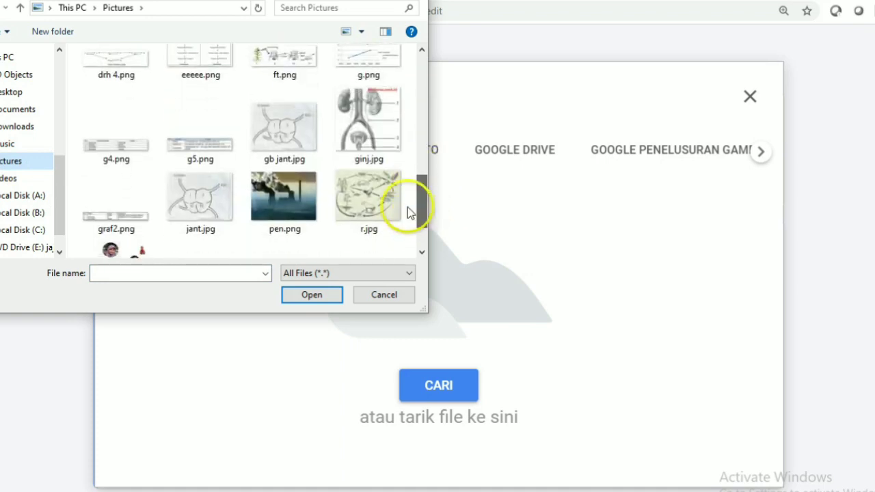
left_click(200, 203)
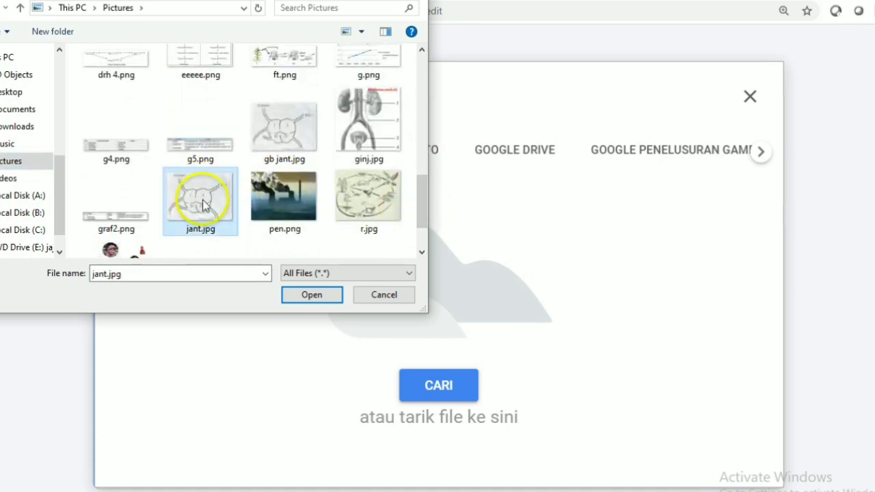
left_click(313, 296)
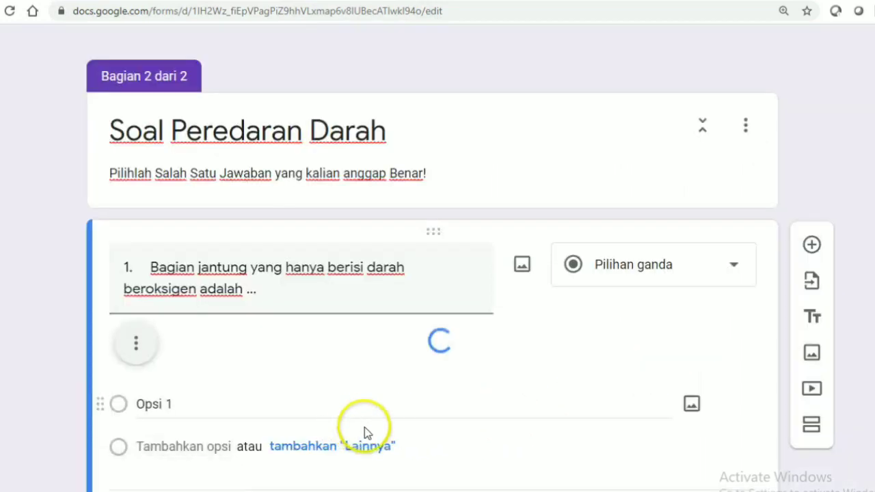
scroll(355, 421, "down", 3)
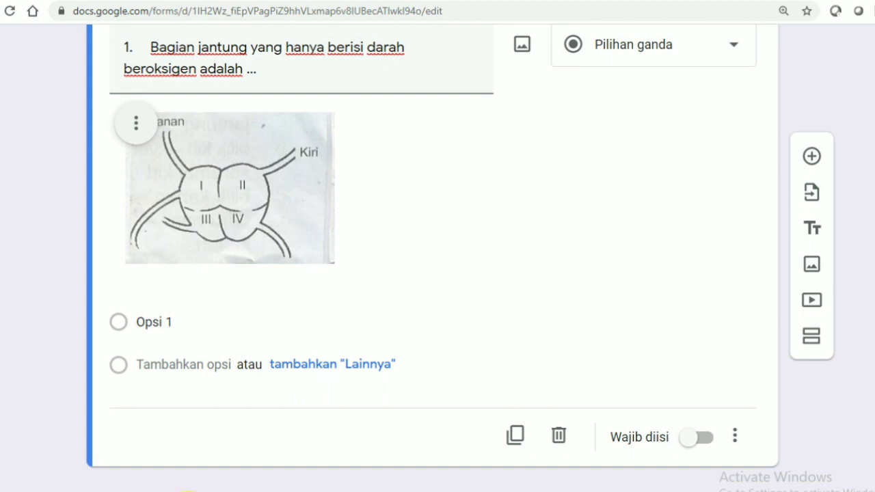
Step: Copy question 1's four answer choices from the Word document
left_click(184, 491)
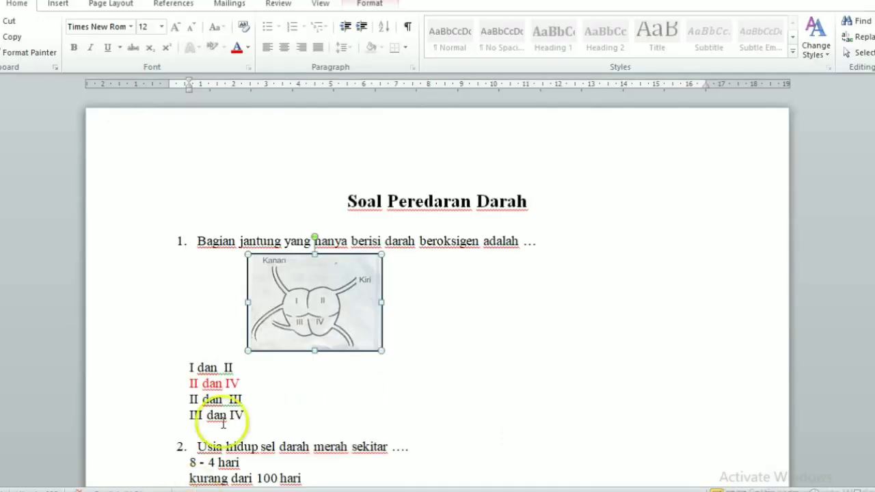
left_click(199, 372)
left_click_drag(198, 373, 239, 416)
key("ctrl+c")
right_click(224, 403)
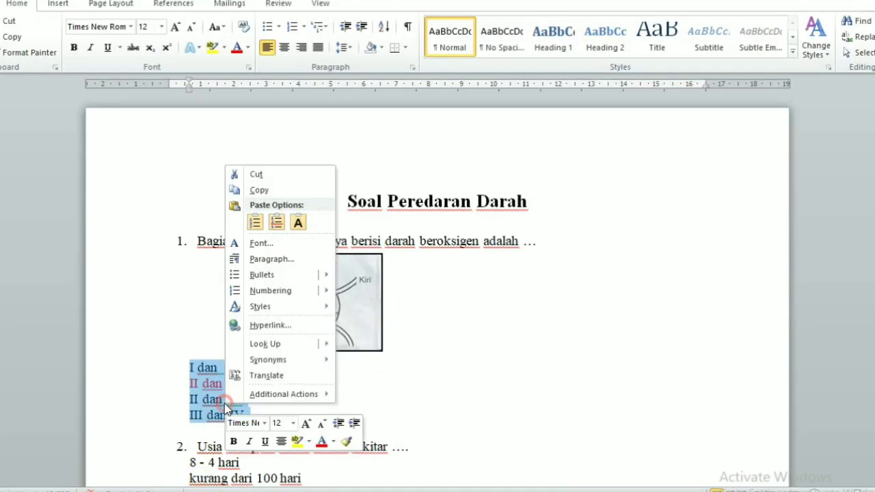
left_click(260, 190)
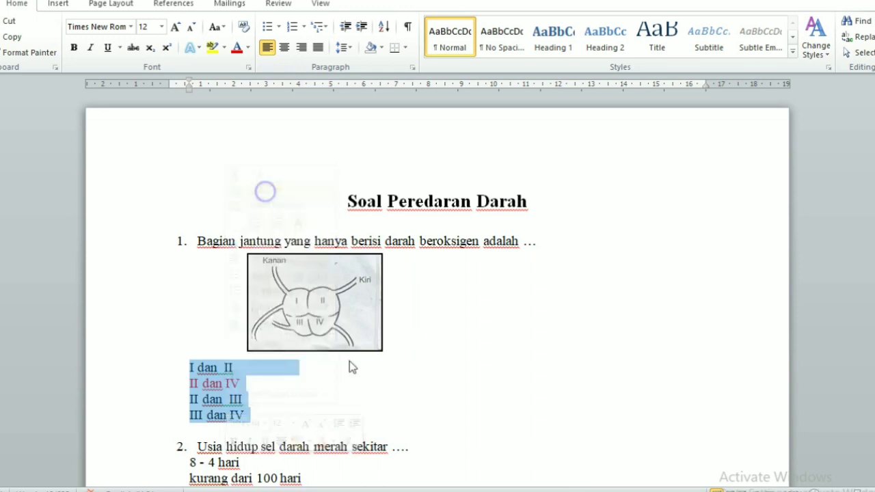
Step: Paste the choices I dan II, II dan IV, II dan III and III dan IV into question 1's options
left_click(499, 490)
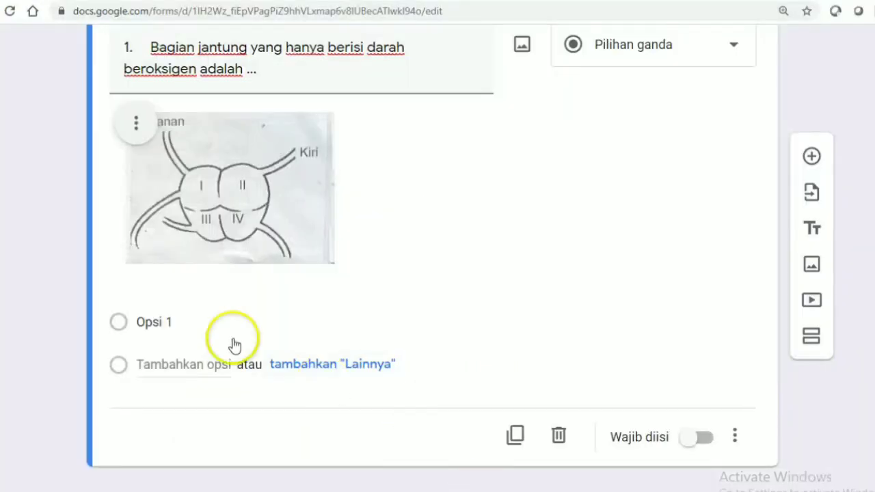
left_click(140, 322)
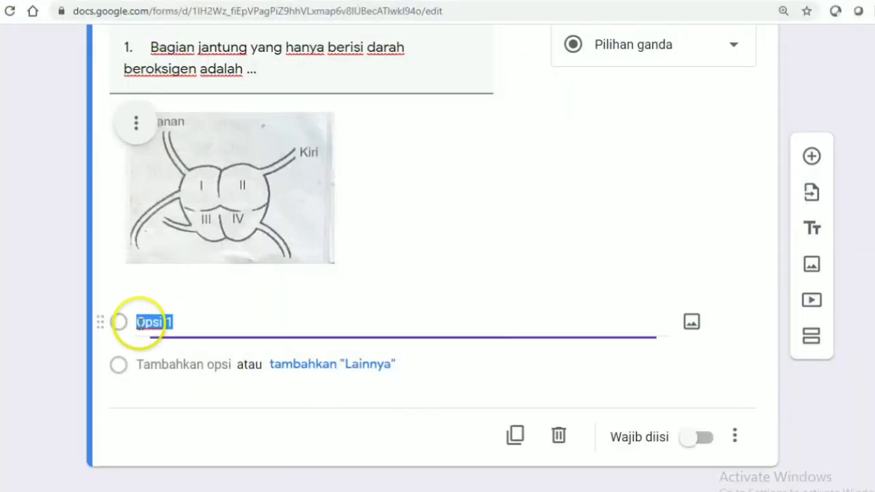
right_click(140, 323)
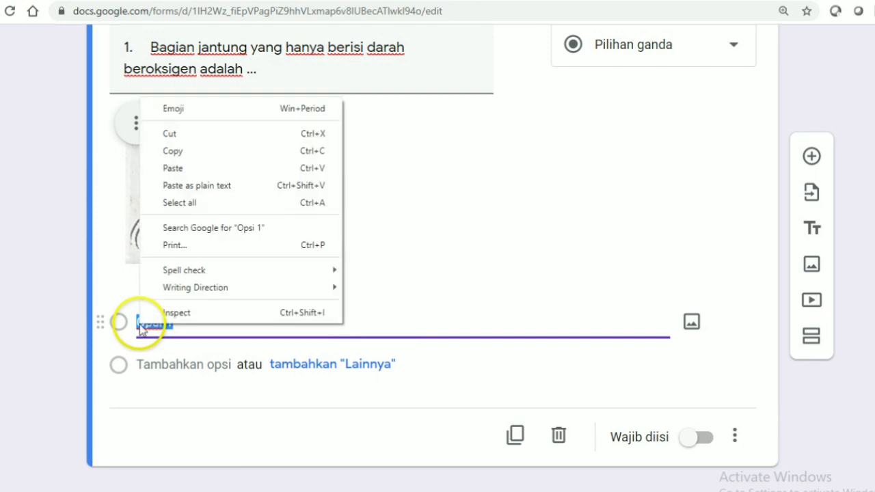
left_click(186, 169)
scroll(411, 342, "down", 2)
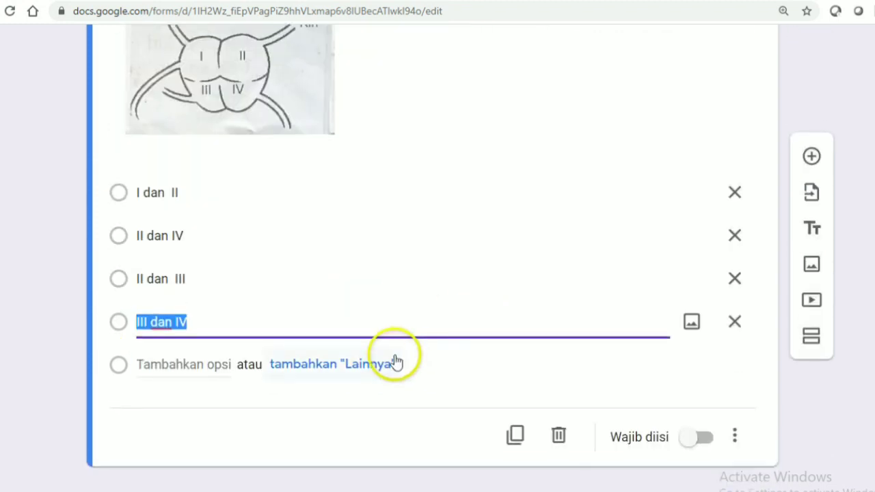
scroll(606, 277, "up", 7)
scroll(602, 267, "up", 3)
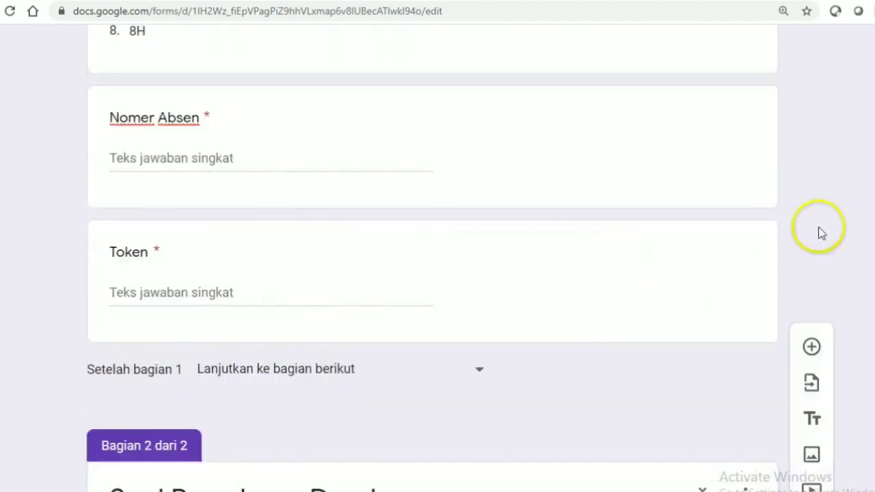
scroll(438, 274, "up", 10)
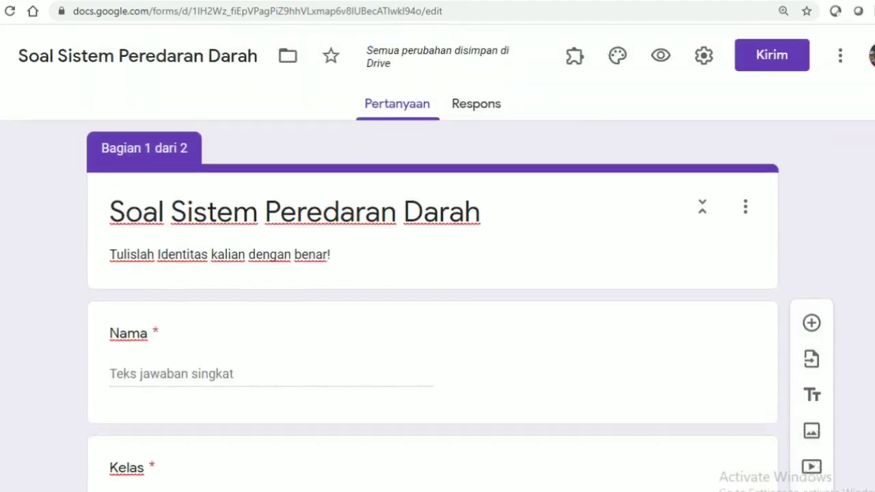
Step: Turn on 'Jadikan ini sebagai kuis' in the form's quiz settings
left_click(701, 58)
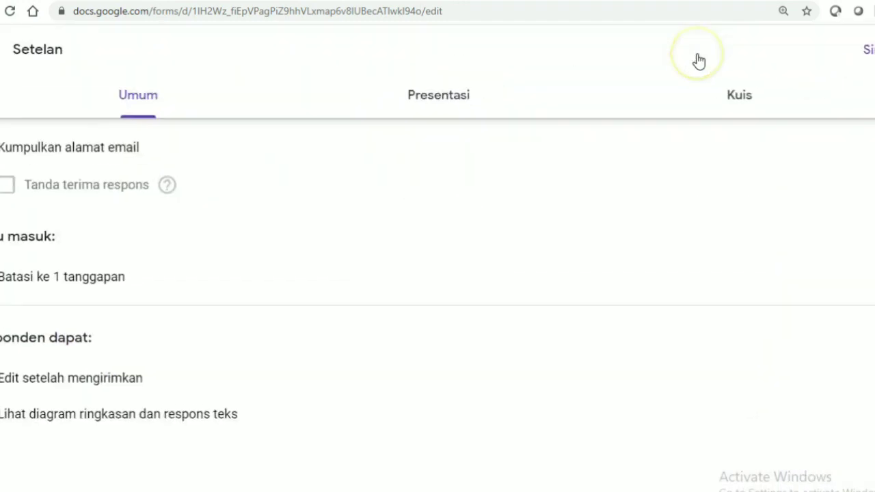
left_click(728, 101)
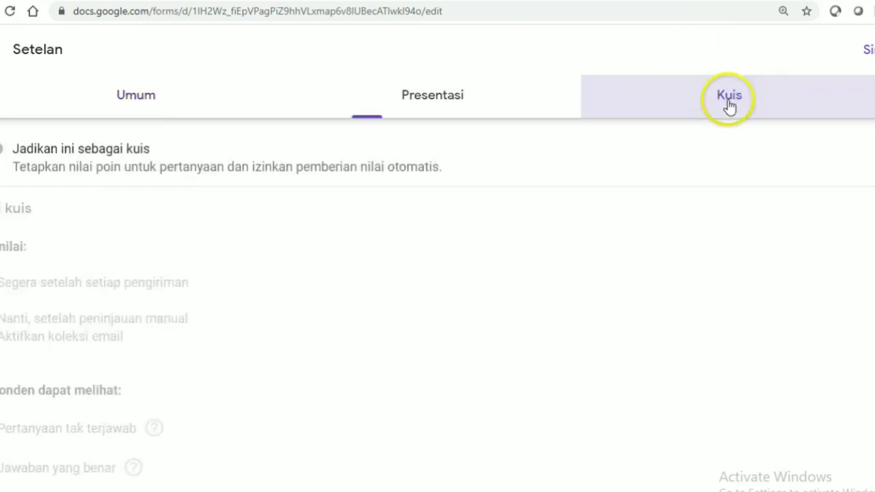
left_click(5, 151)
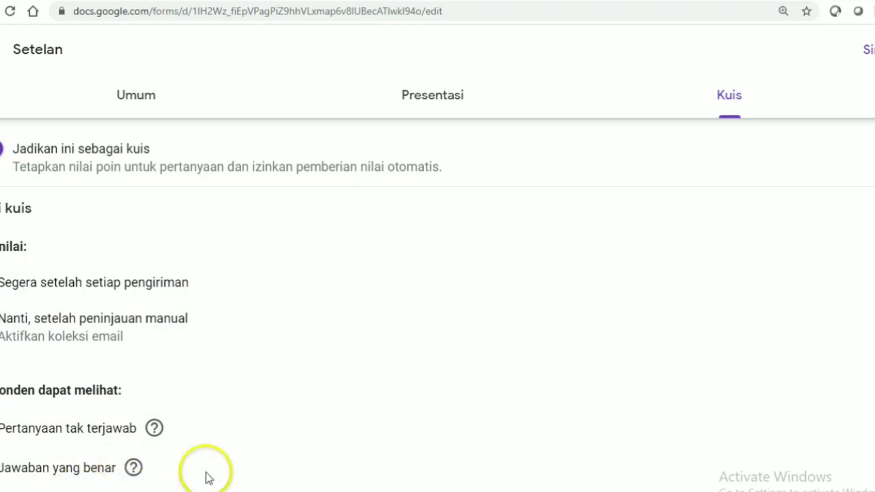
Step: Write a confirmation message ending 'Kalian sudah mengerjakan soal dengan baik' in the presentation settings
left_click(440, 102)
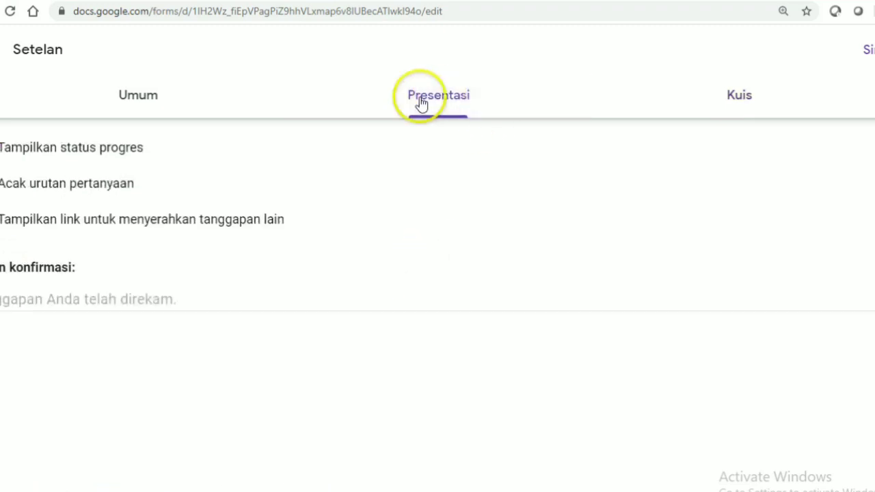
left_click(2, 300)
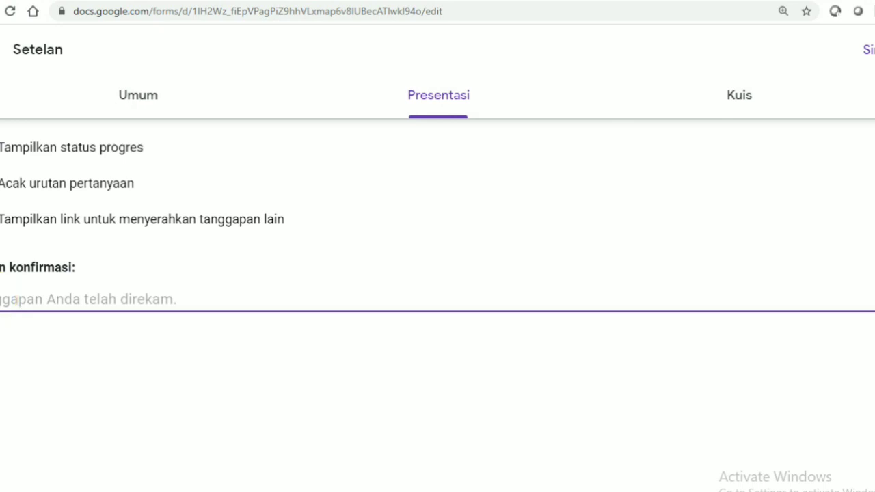
type("T")
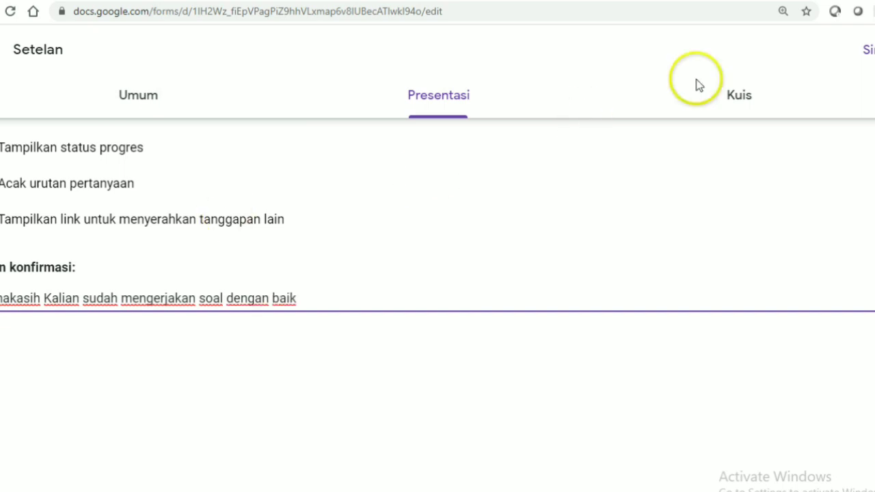
Step: Save the settings, then reopen them to confirm the quiz options and save again
left_click(867, 51)
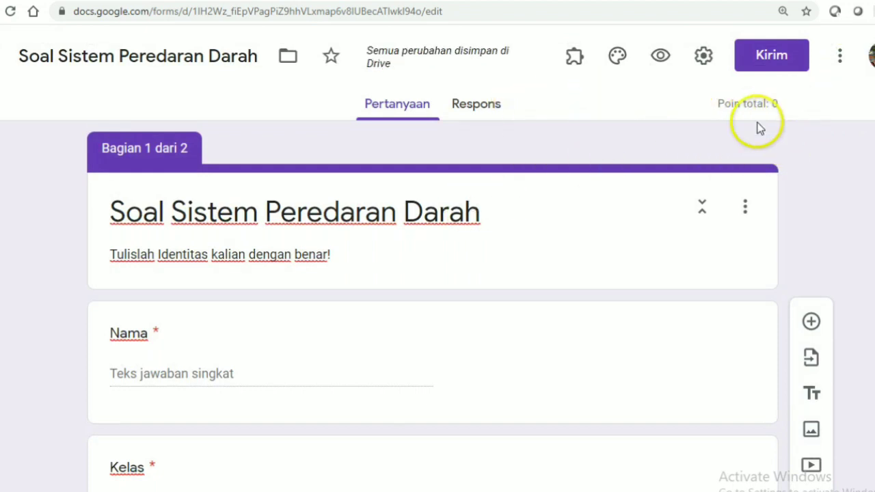
left_click(703, 57)
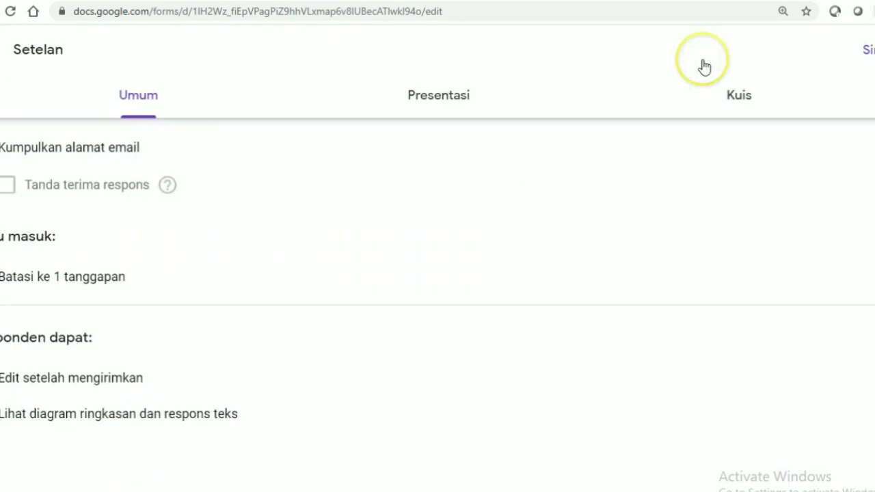
left_click(727, 111)
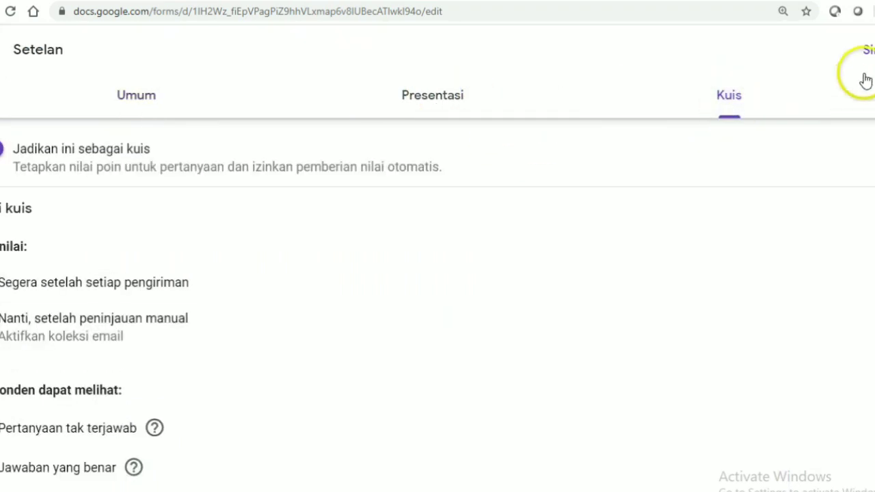
left_click(866, 51)
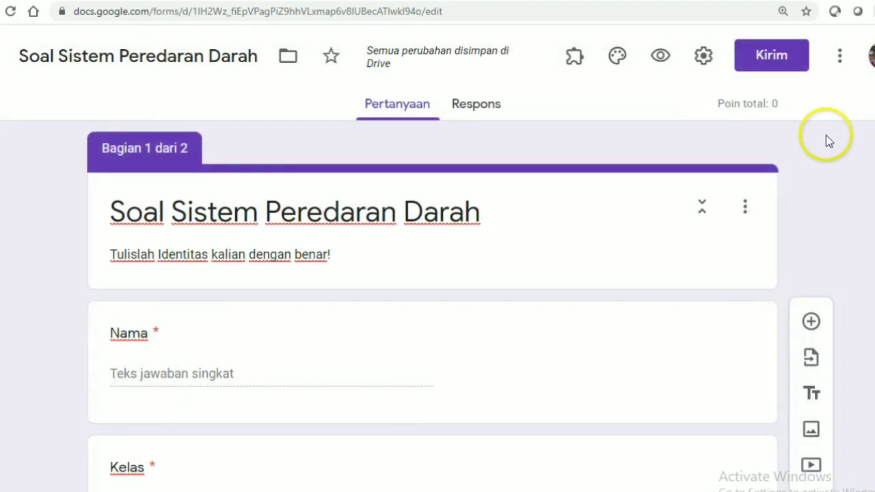
Step: Preview the form as a respondent, then return to the editor at section 2's question 1
left_click(662, 68)
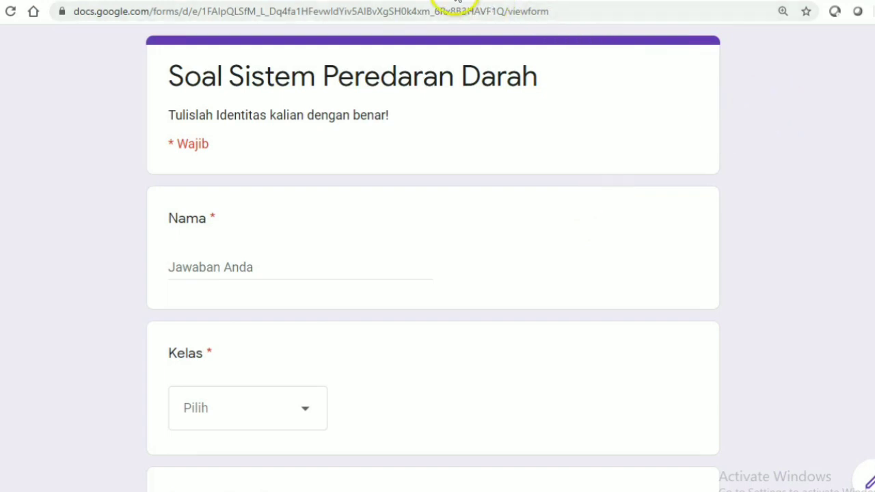
left_click(455, 2)
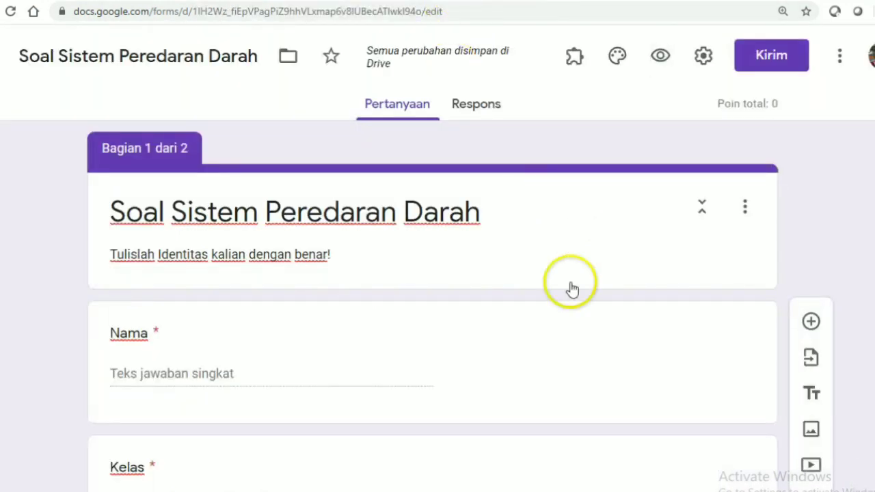
scroll(521, 332, "down", 4)
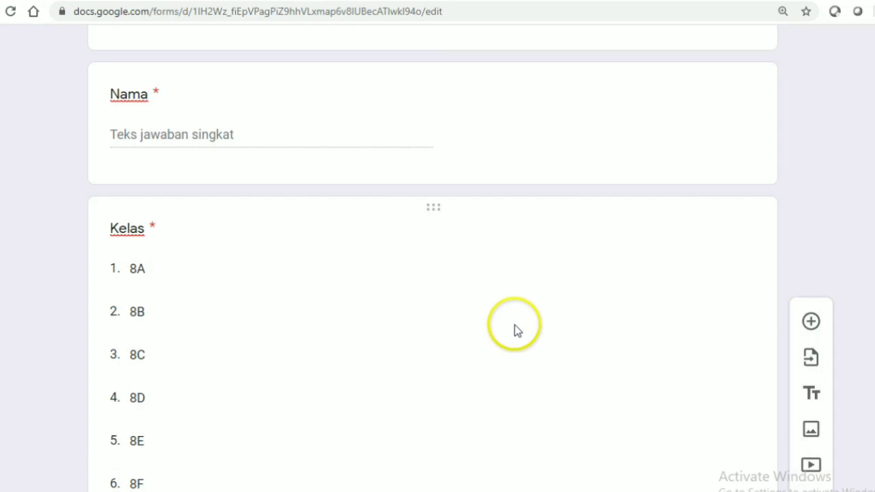
scroll(514, 328, "down", 7)
scroll(513, 328, "down", 10)
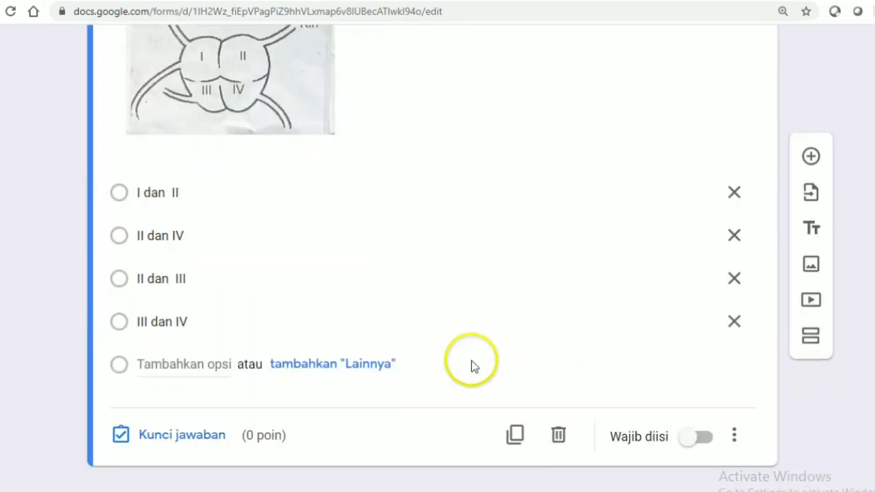
scroll(441, 403, "up", 8)
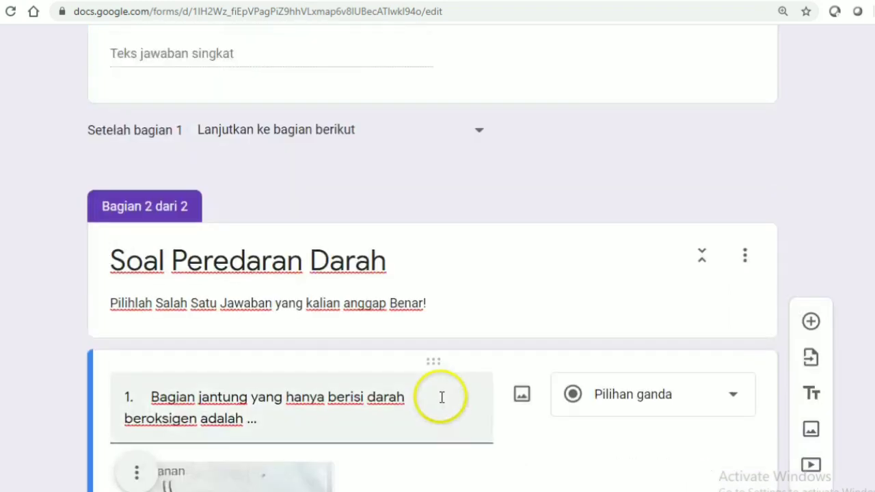
scroll(442, 397, "down", 7)
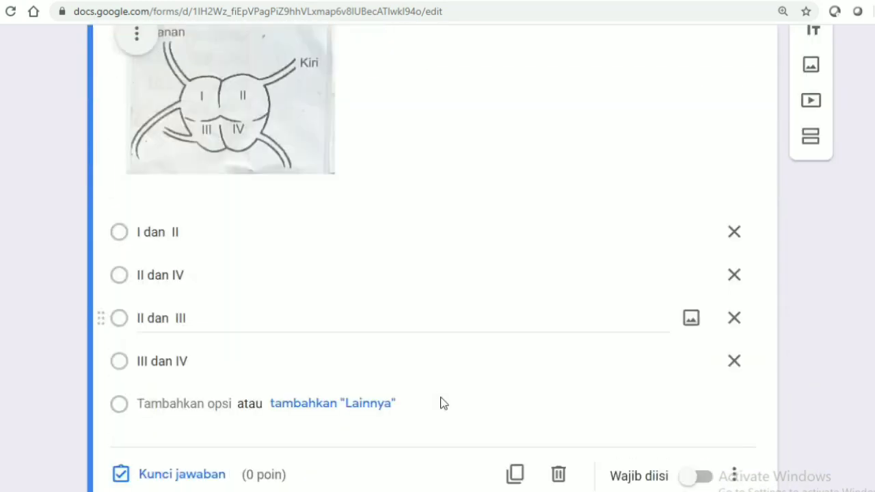
scroll(465, 363, "up", 7)
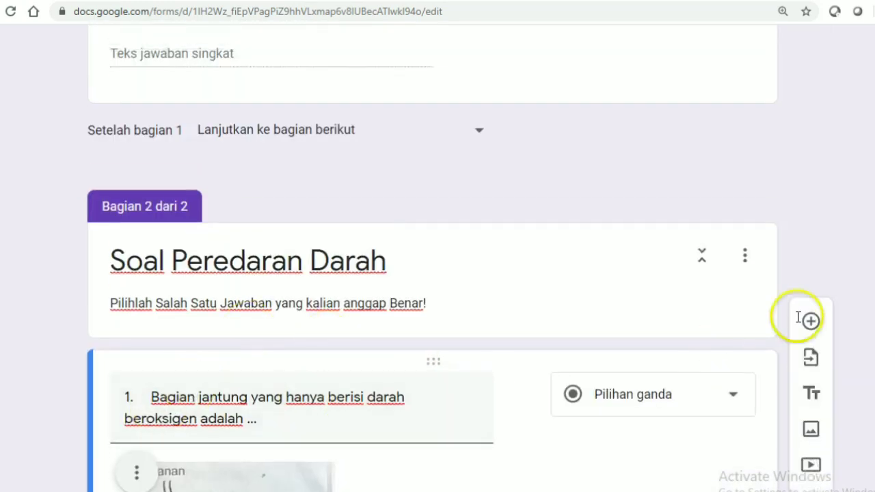
Step: Add a new question titled 'Usia hidup sel darah merah sekitar ....' copied from Word
left_click(812, 321)
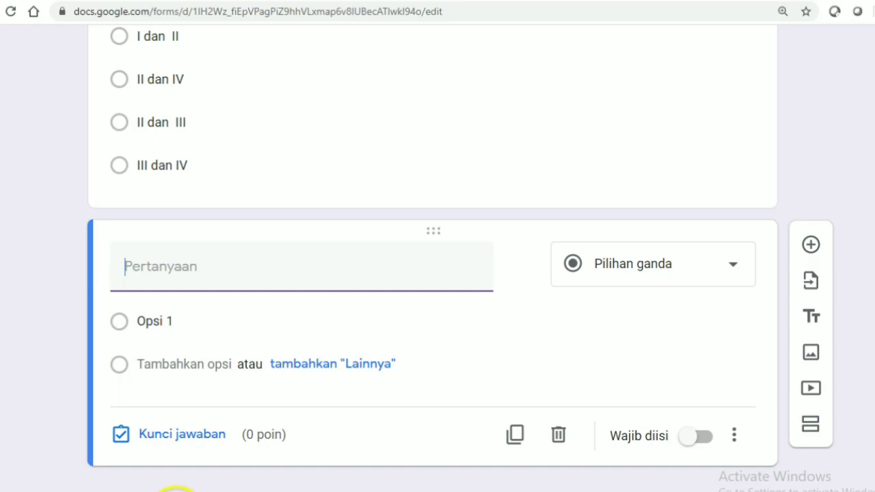
left_click(176, 491)
scroll(195, 410, "down", 3)
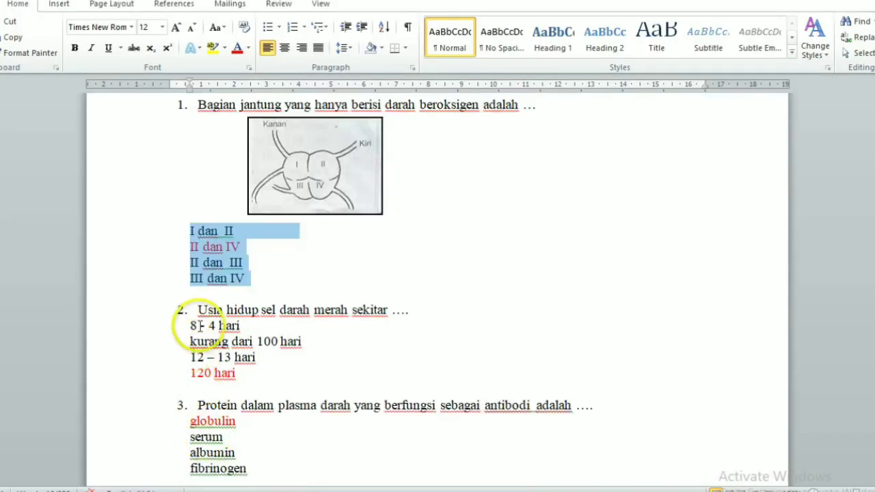
left_click_drag(198, 310, 359, 312)
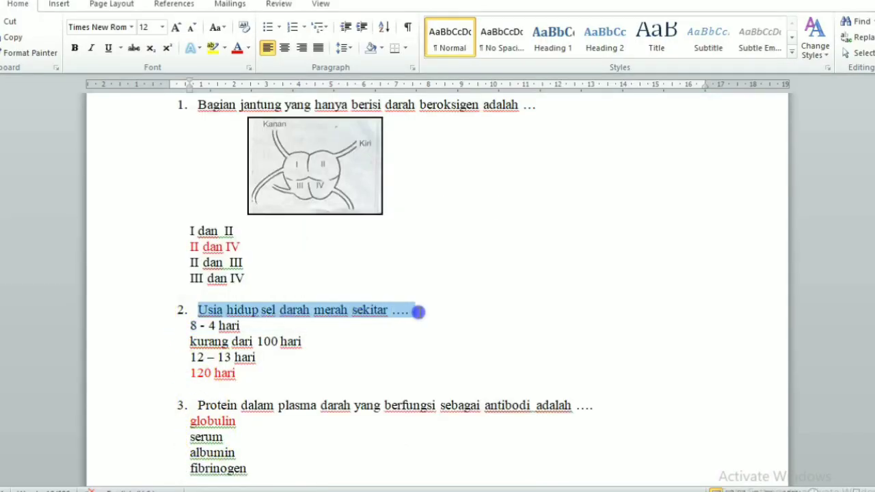
right_click(343, 310)
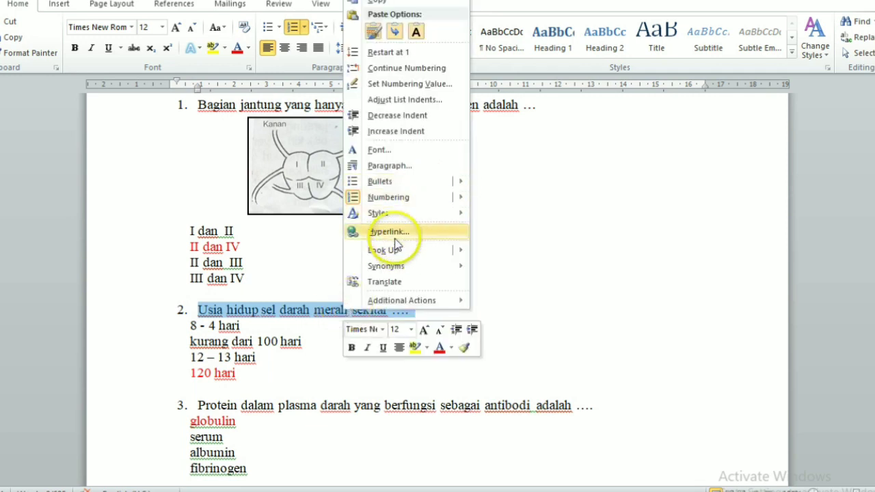
left_click(387, 3)
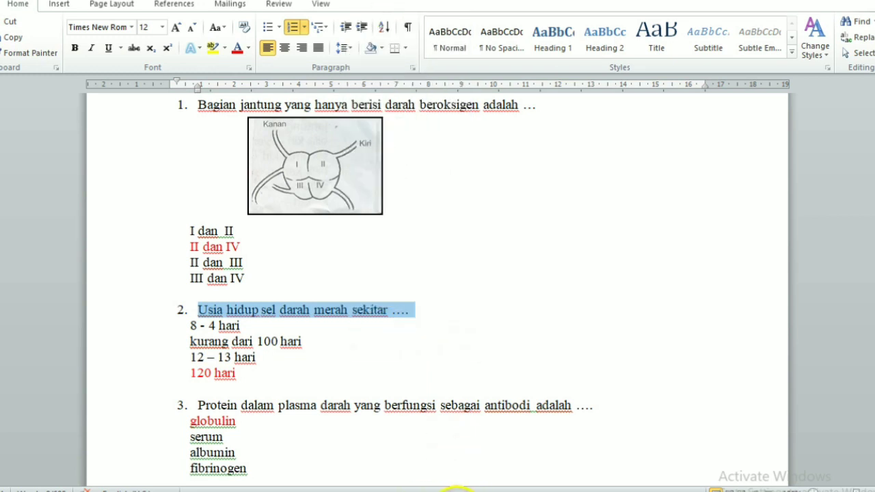
left_click(479, 490)
left_click(129, 270)
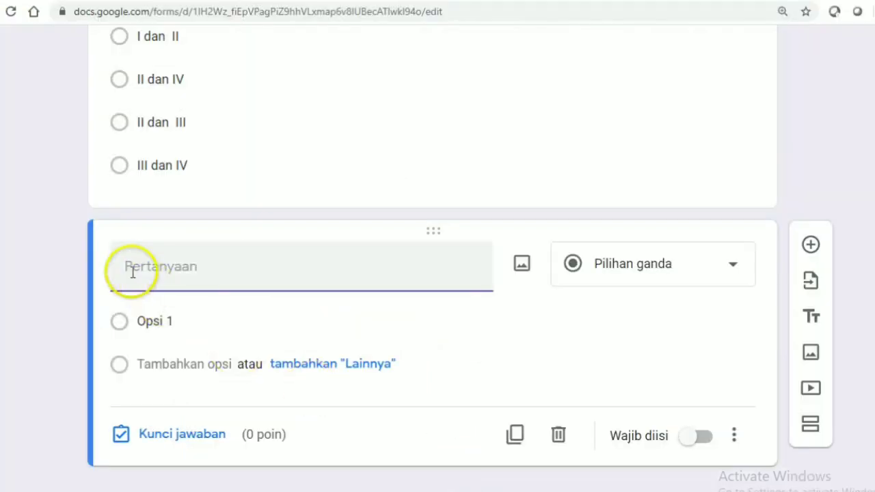
right_click(128, 269)
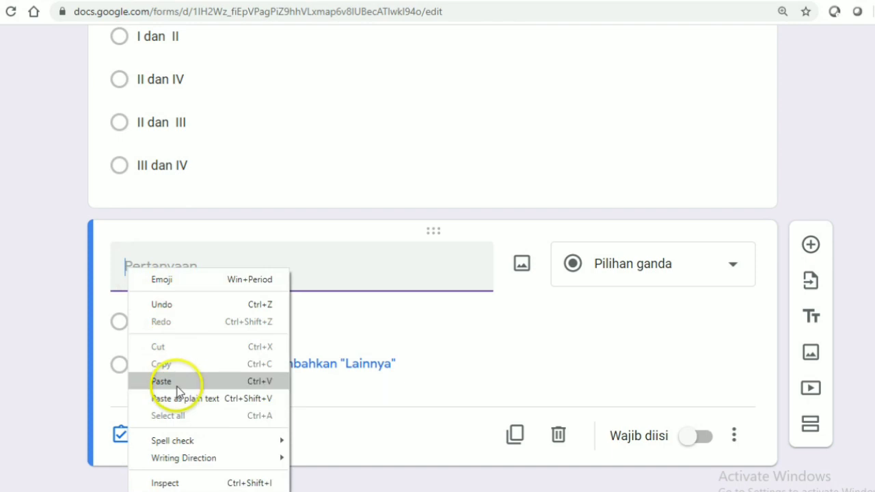
left_click(169, 381)
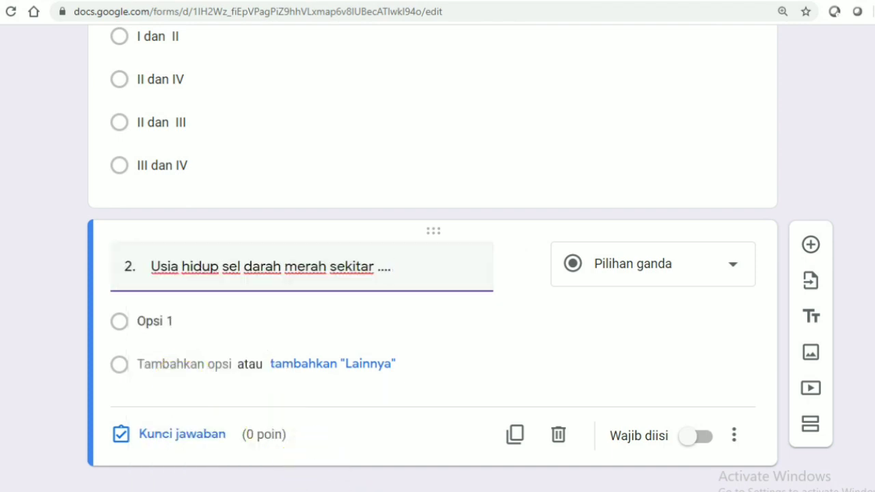
Step: Copy question 2's four answers from Word and paste them as options, '8 - 4 hari' to '120 hari'
left_click(179, 489)
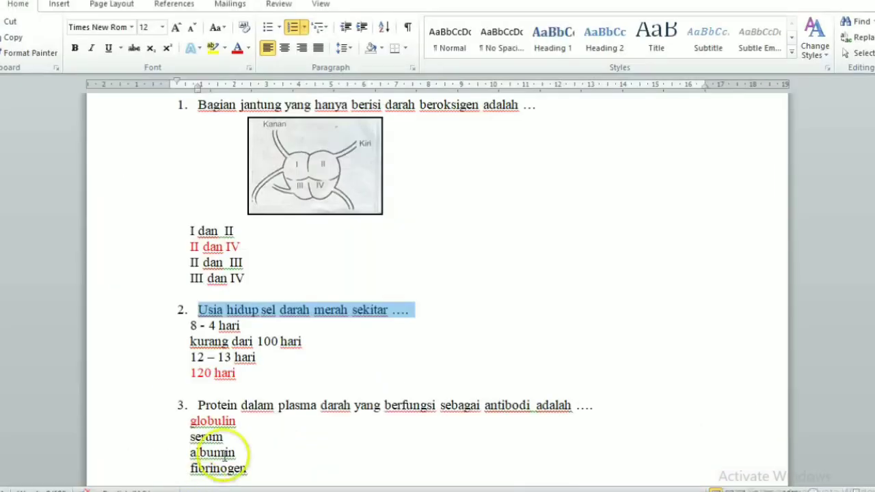
left_click_drag(190, 326, 251, 374)
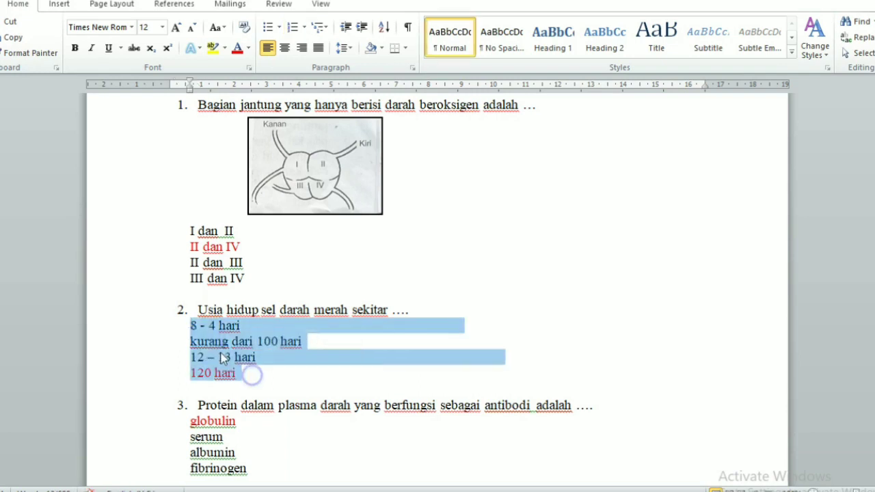
right_click(220, 357)
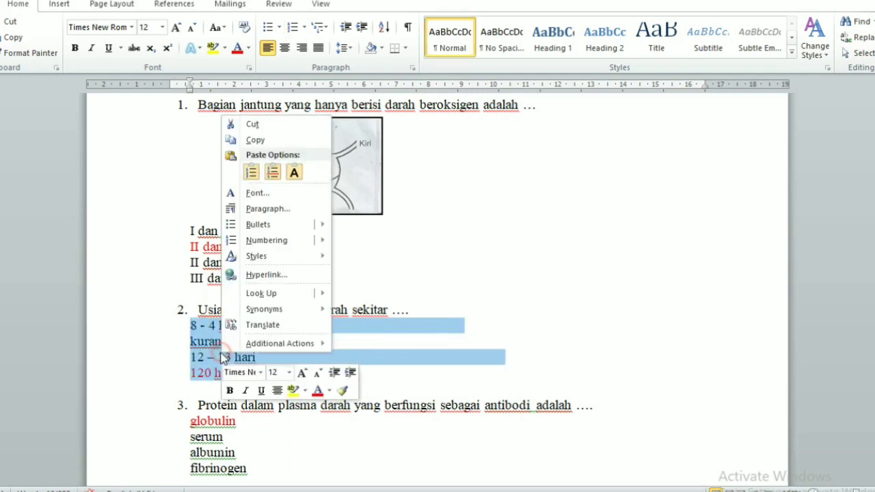
left_click(253, 140)
left_click(519, 489)
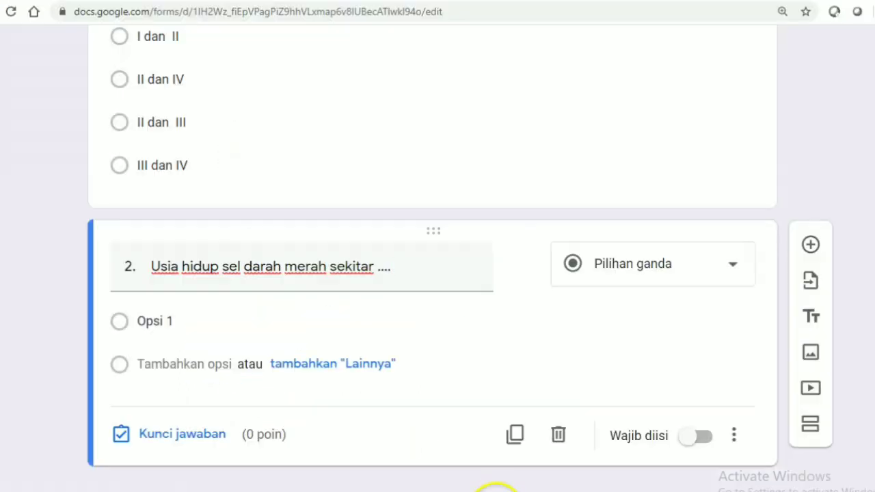
left_click(140, 324)
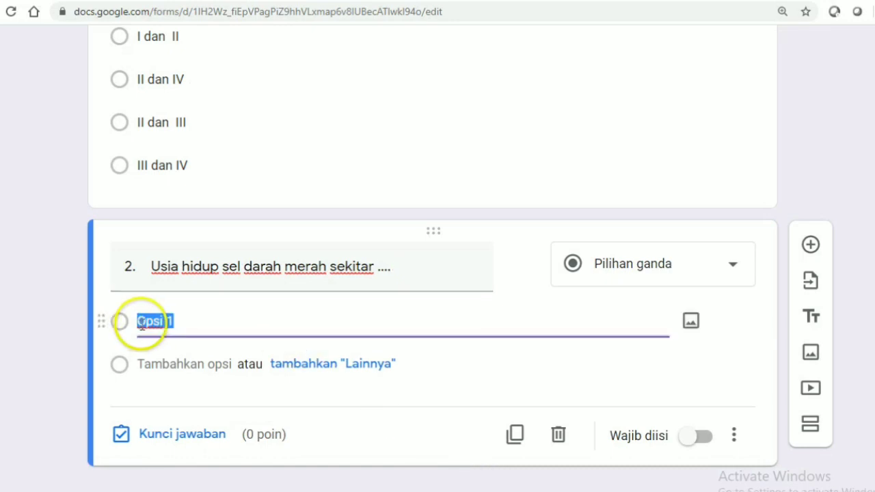
right_click(143, 327)
left_click(197, 168)
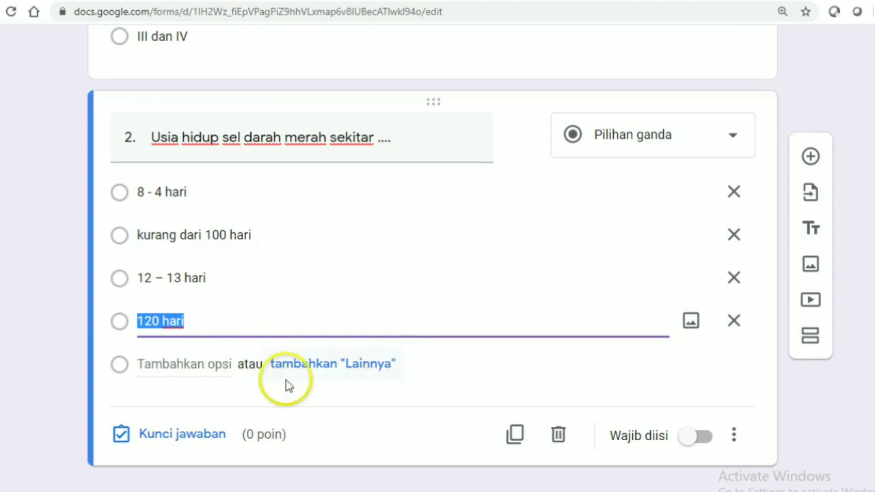
scroll(326, 314, "up", 7)
scroll(325, 321, "down", 4)
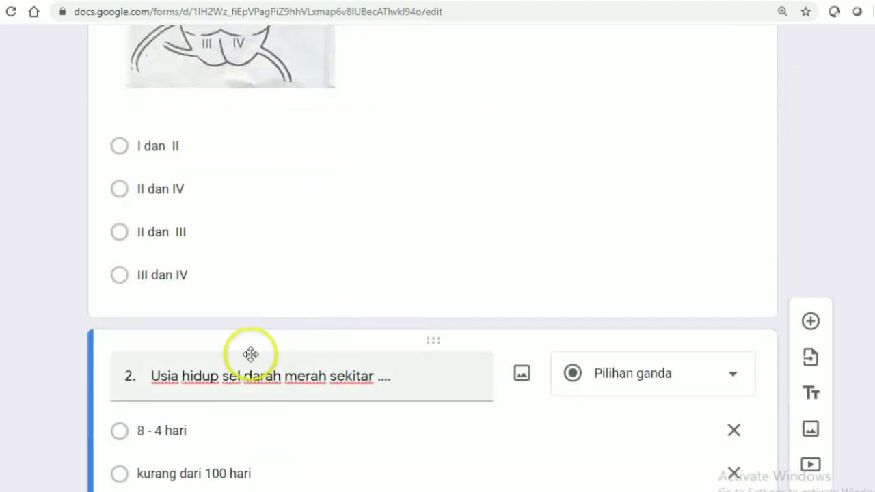
Step: Set II dan IV as question 1's correct answer worth 20 points
left_click(277, 231)
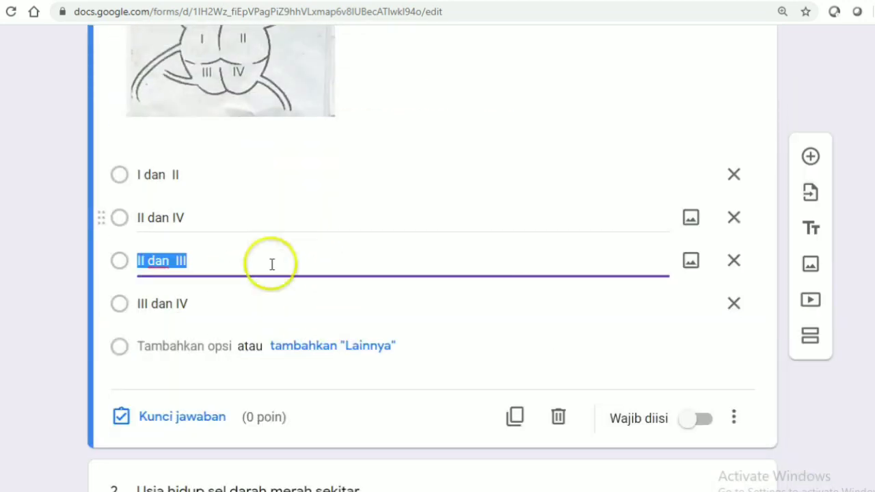
left_click(173, 422)
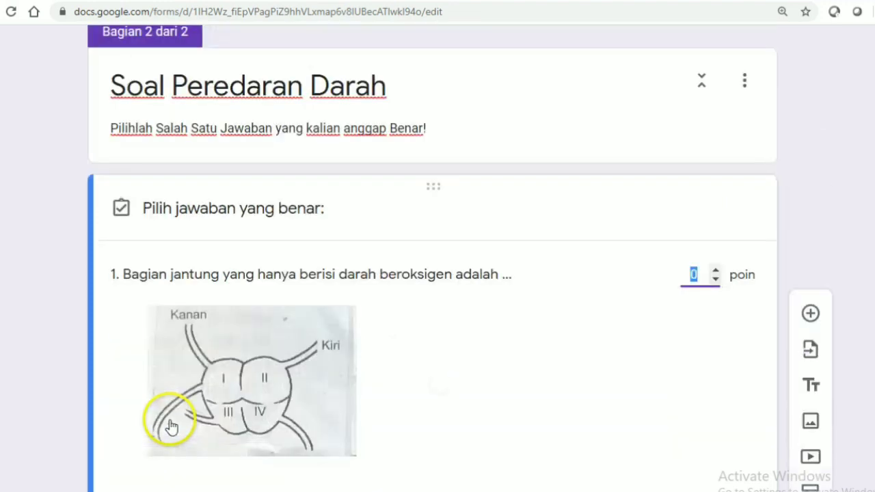
scroll(278, 338, "down", 6)
scroll(279, 342, "down", 1)
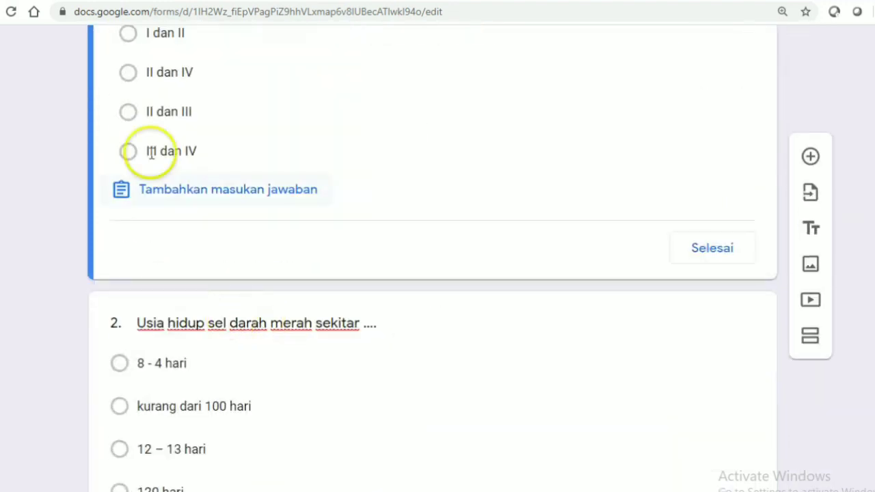
left_click(128, 72)
scroll(482, 257, "up", 6)
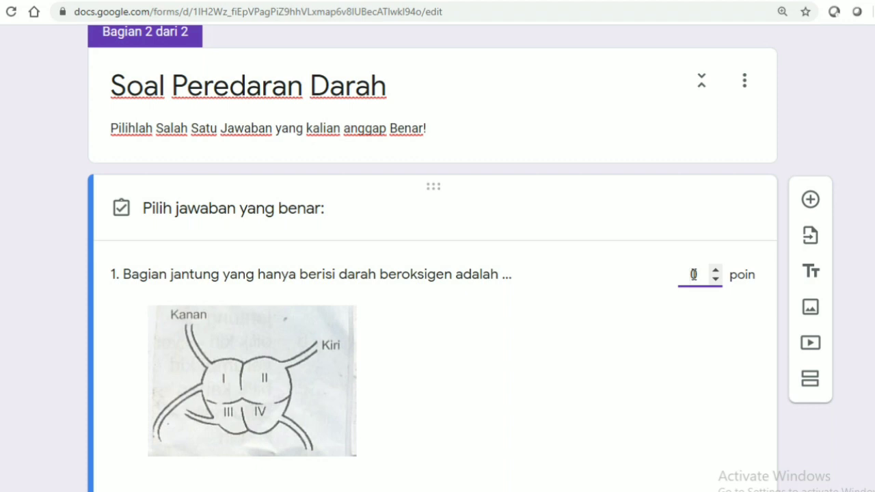
type("2")
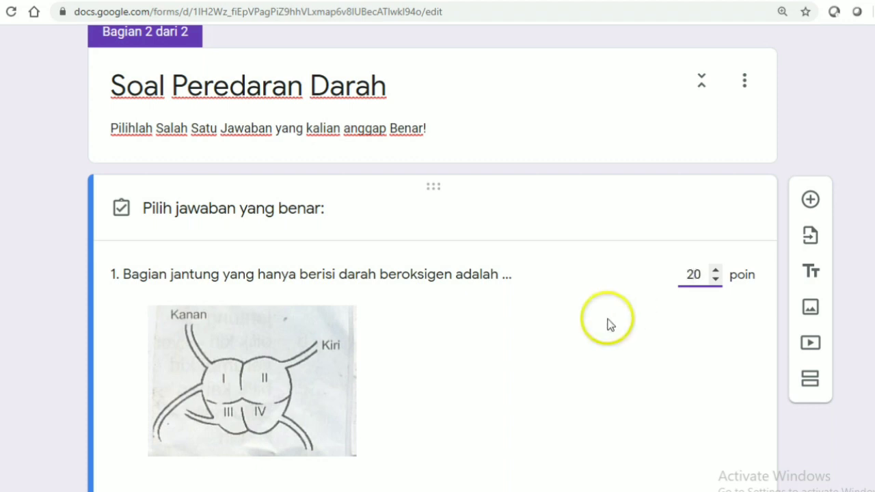
scroll(684, 294, "down", 6)
left_click(716, 263)
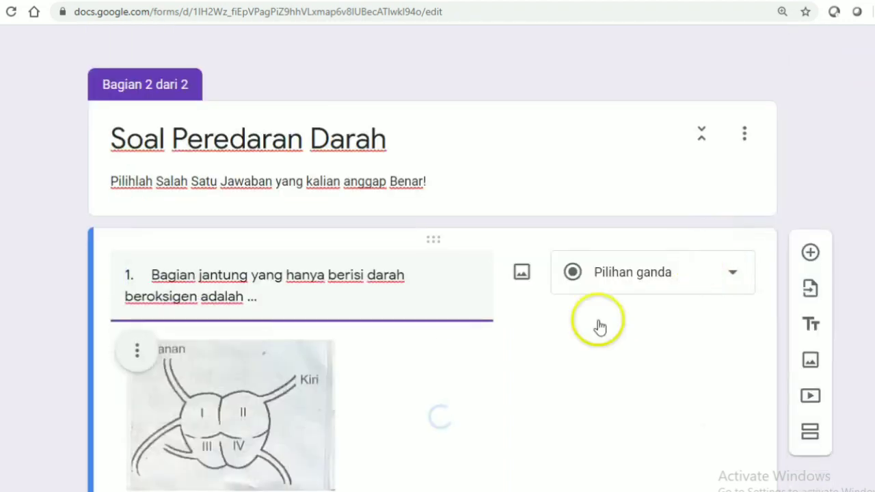
Step: Set 120 hari as question 2's correct answer worth 20 points
scroll(489, 369, "down", 5)
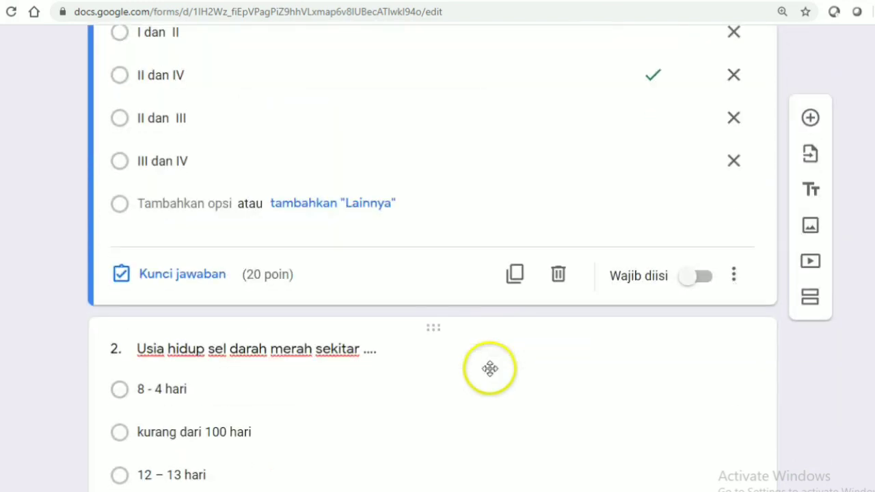
scroll(490, 369, "down", 2)
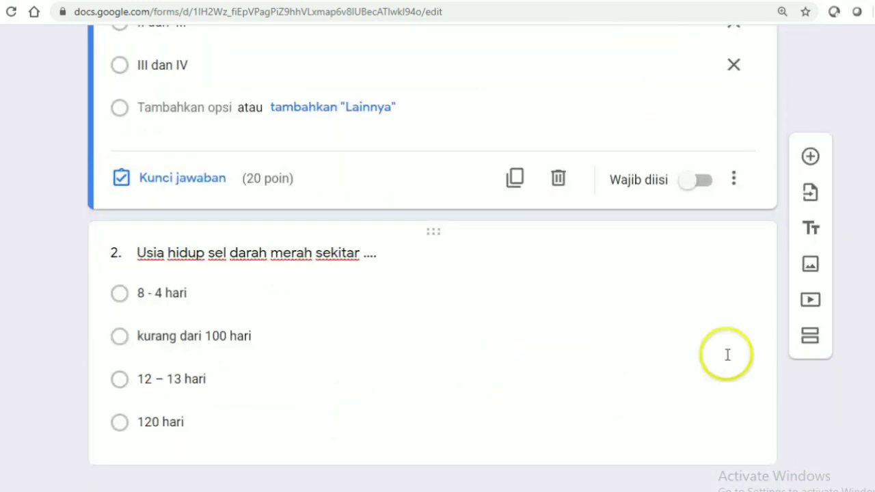
left_click(417, 345)
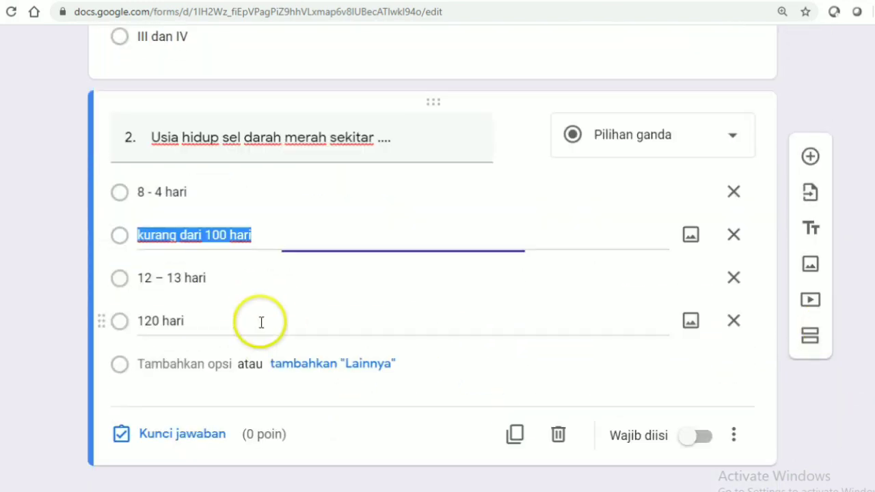
left_click(202, 435)
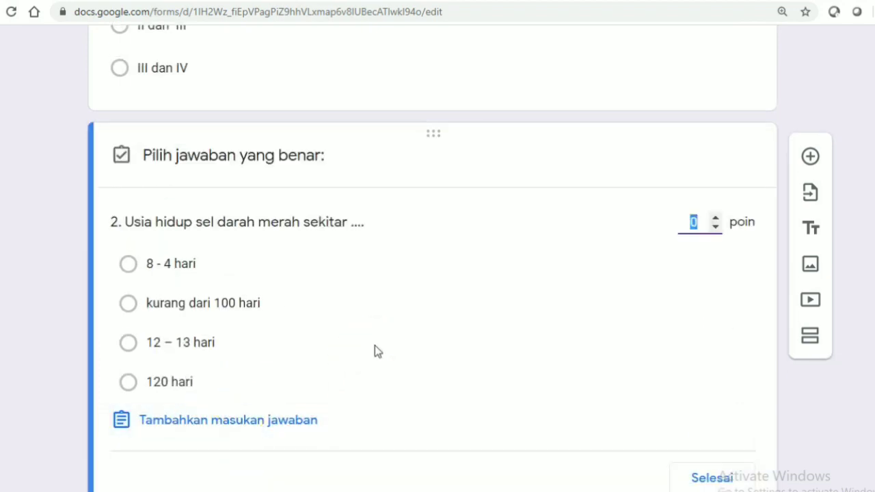
left_click(130, 384)
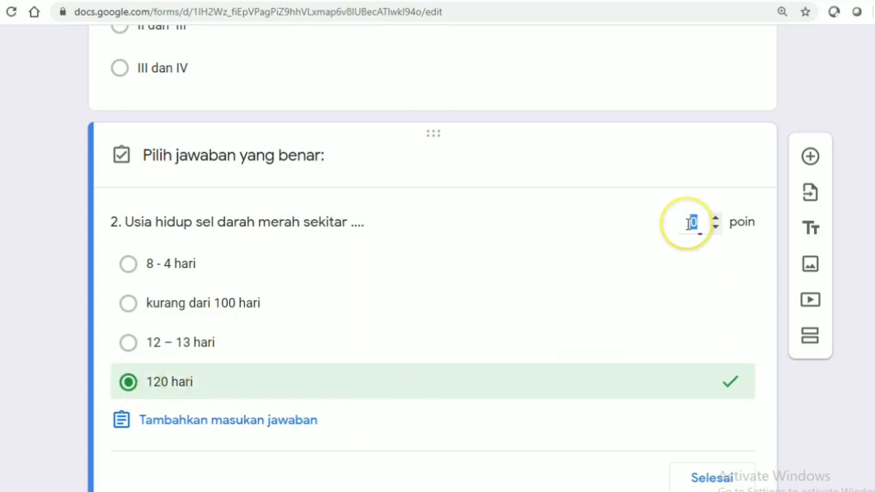
left_click(708, 480)
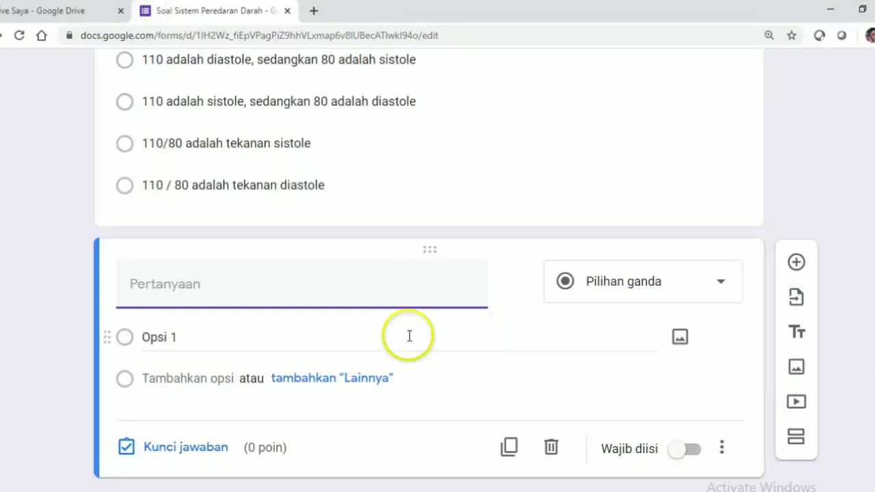
key("alt+Tab")
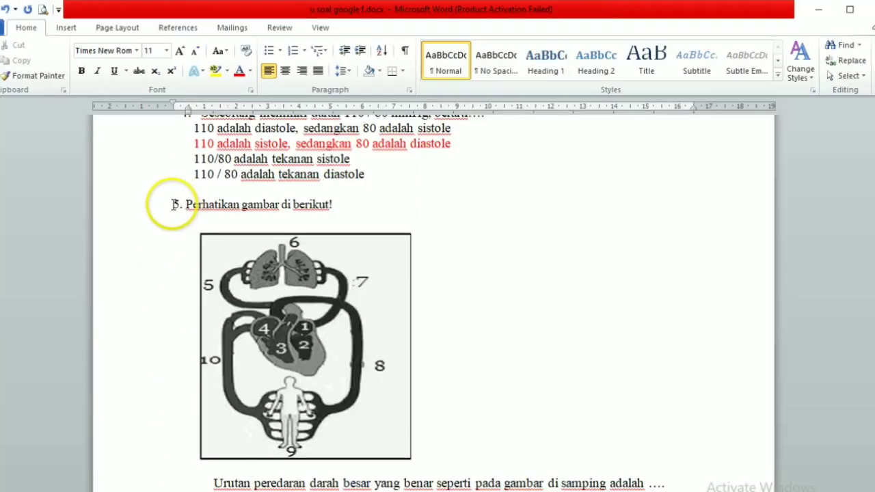
Step: Copy '5. Perhatikan gambar di berikut!' from Word into the new question and start inserting an image
left_click_drag(172, 204, 310, 213)
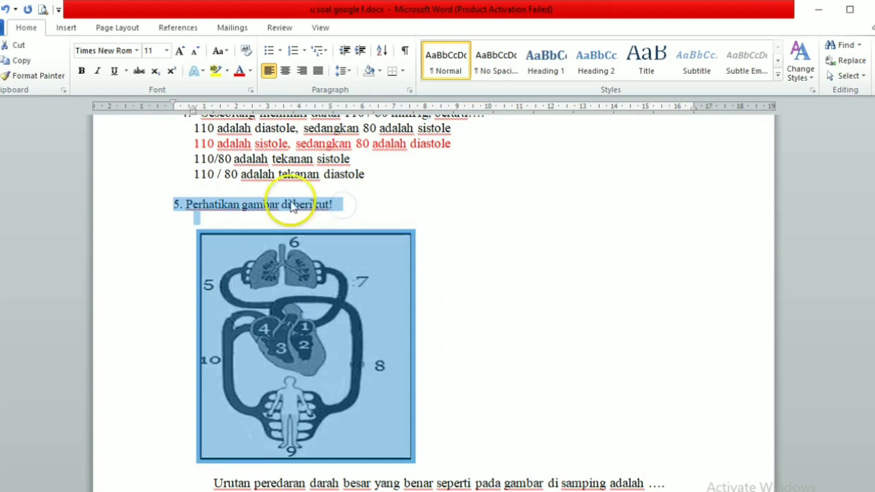
left_click(292, 206)
left_click_drag(174, 204, 253, 204)
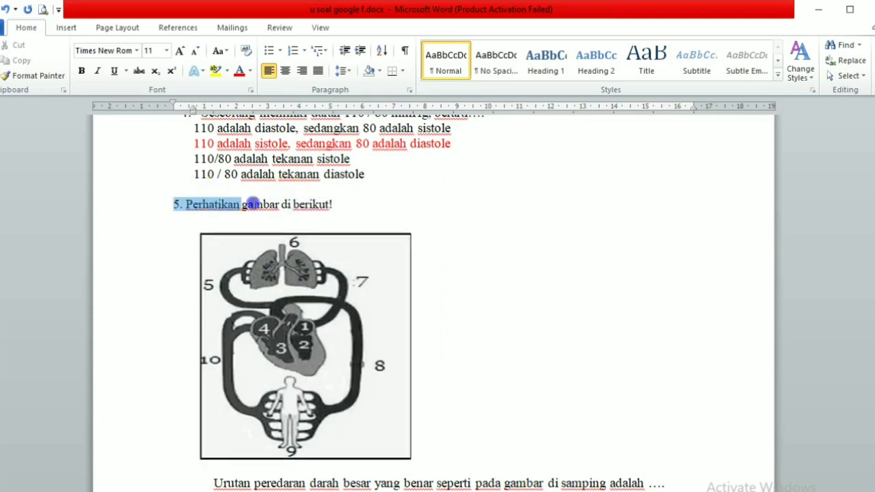
right_click(315, 207)
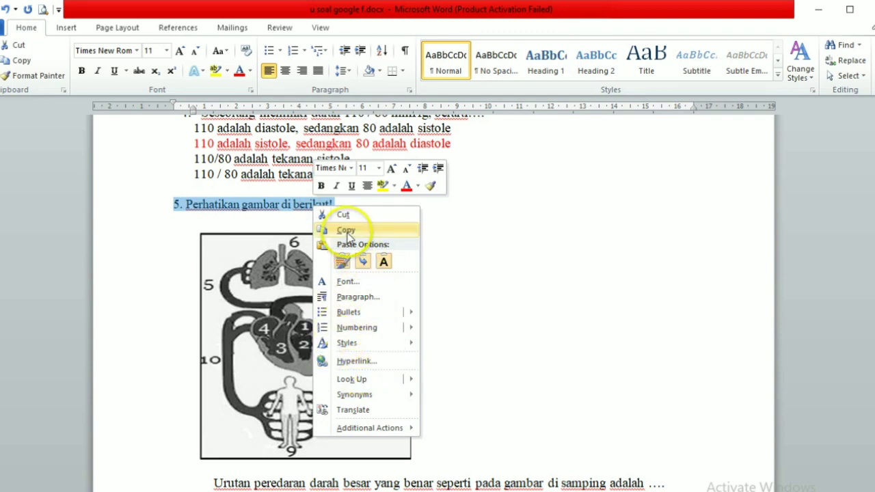
left_click(346, 230)
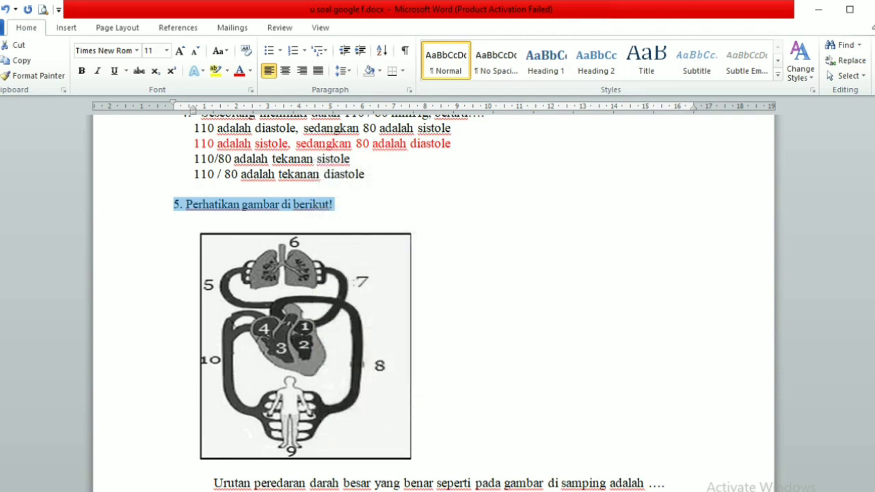
left_click(452, 491)
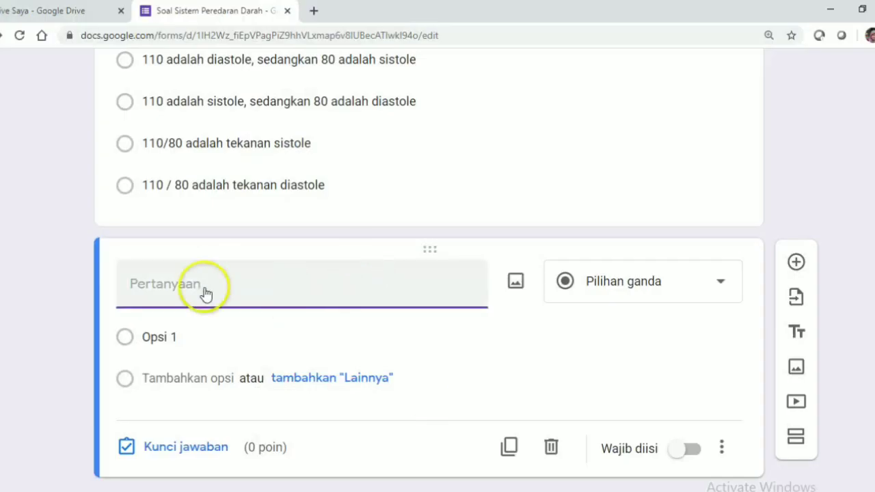
right_click(129, 283)
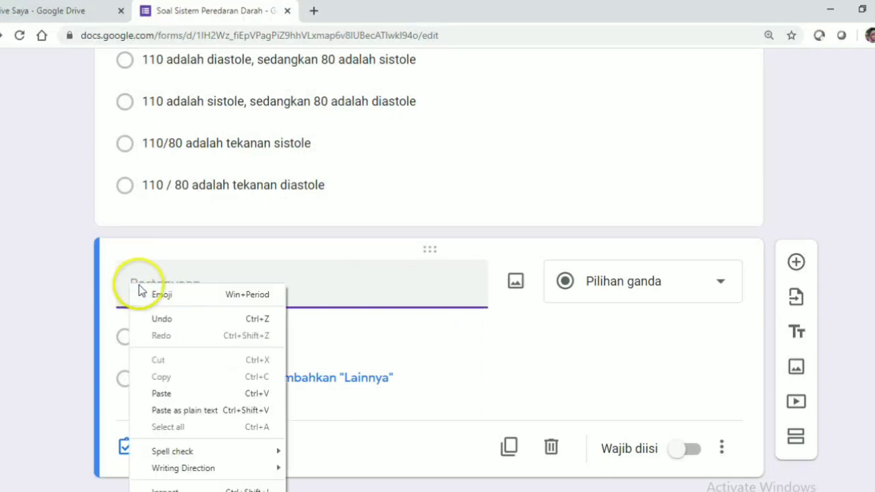
left_click(176, 391)
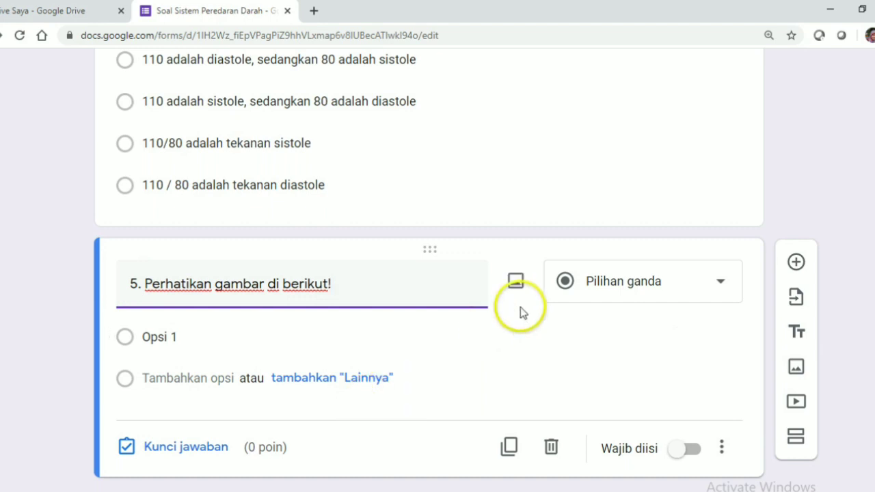
left_click(514, 291)
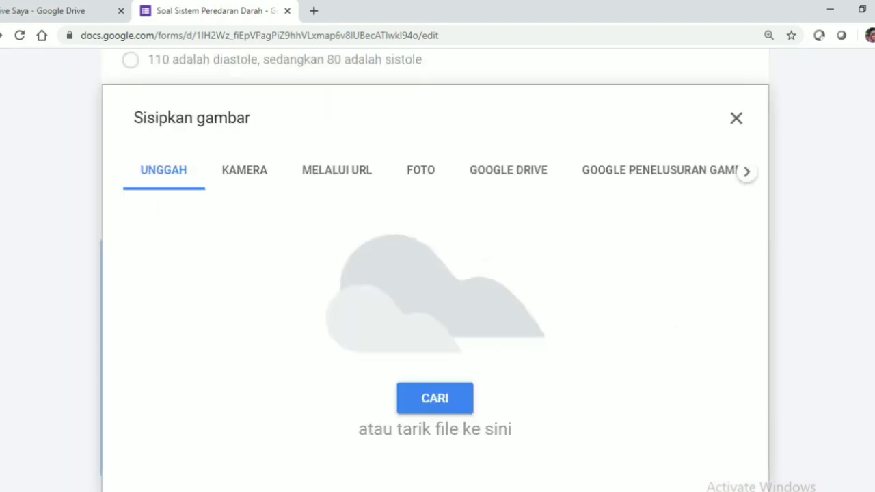
Step: Save question 5's blood-circulation diagram from Word as a JPEG named 'pereda' in Pictures
key("alt+Tab")
left_click(256, 320)
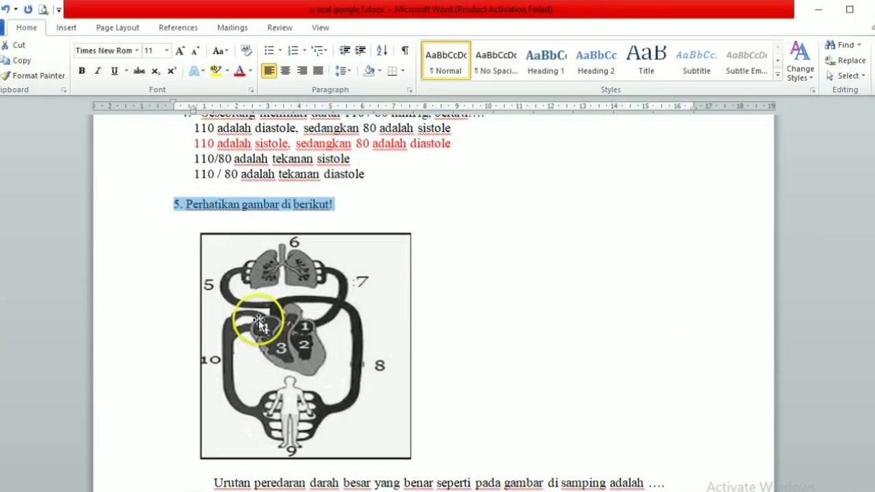
right_click(278, 320)
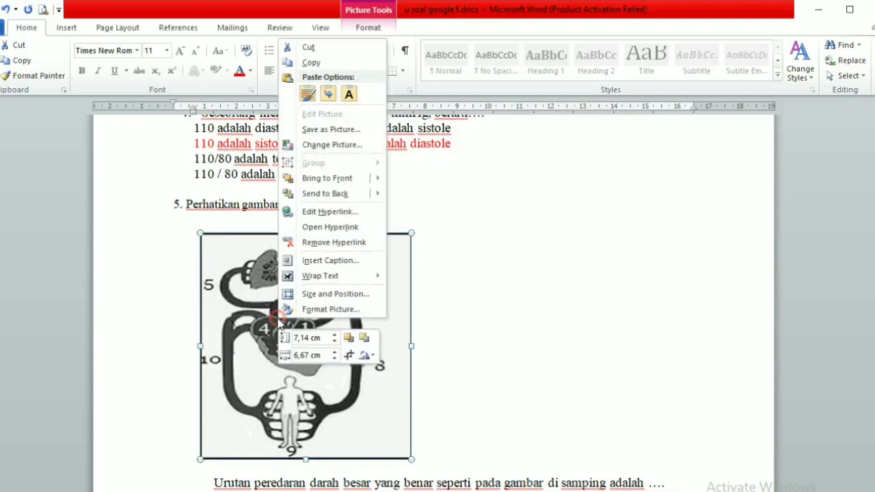
left_click(327, 129)
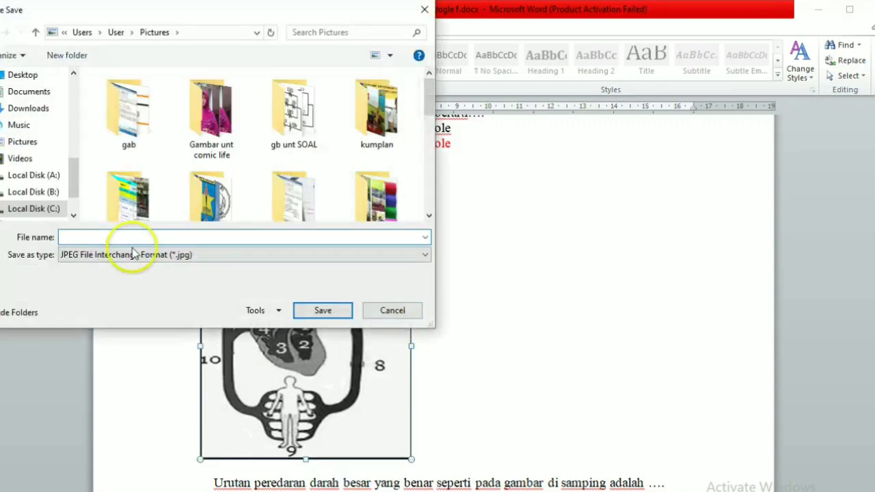
left_click(26, 144)
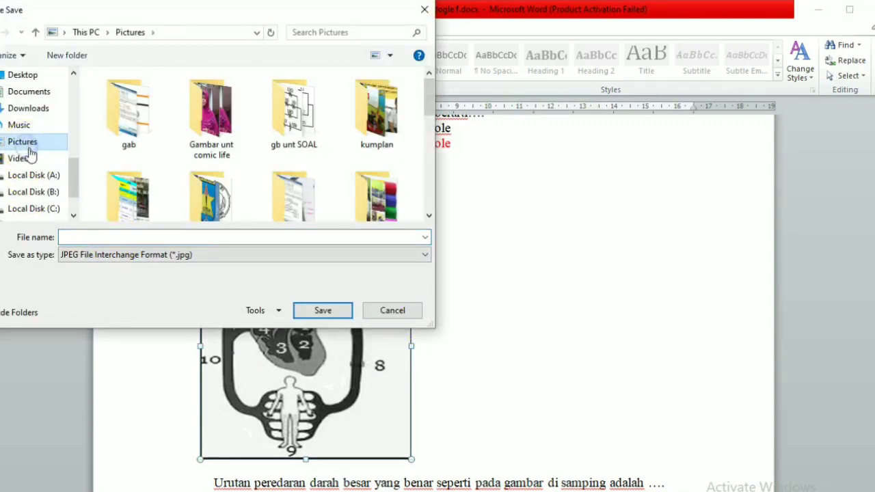
left_click(75, 236)
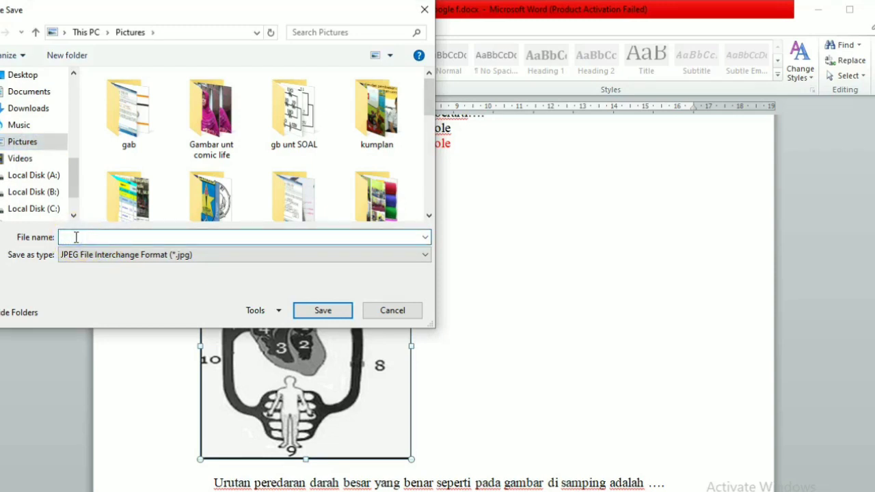
type("pered")
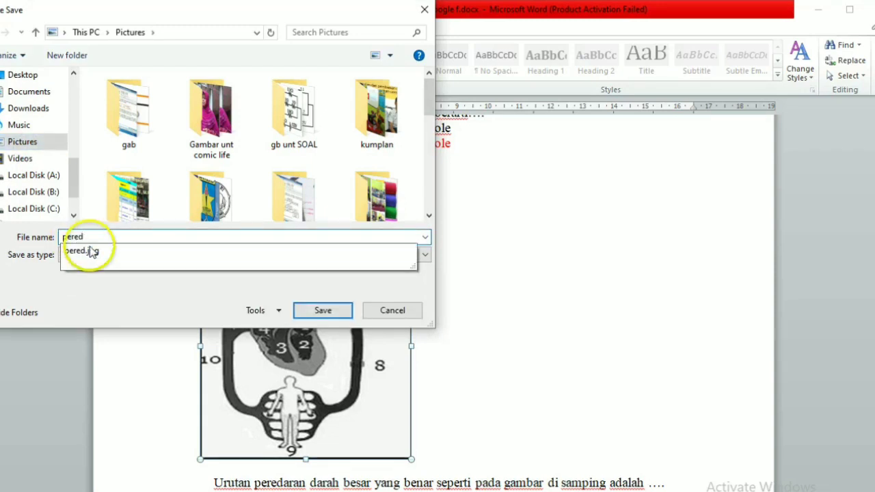
type("a")
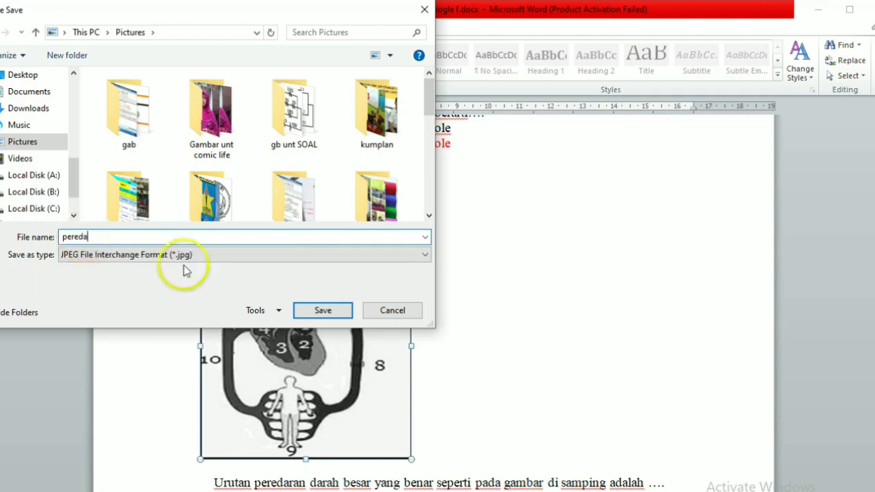
left_click(309, 309)
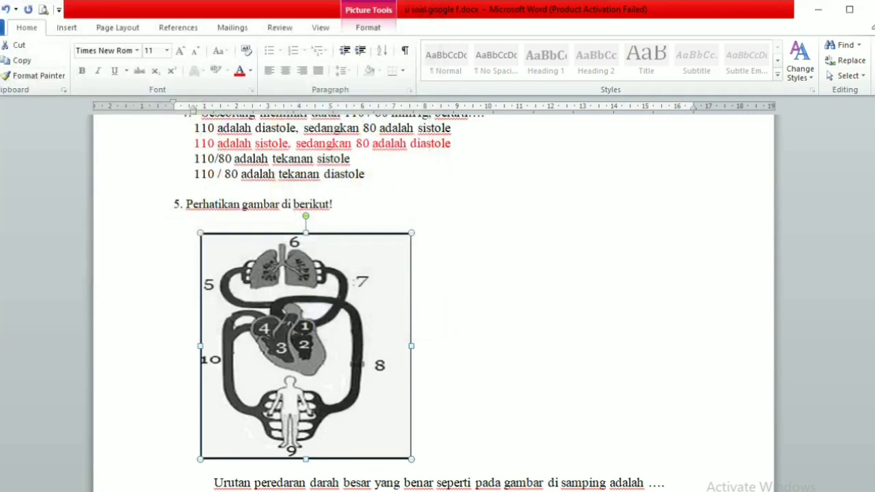
key("alt+Tab")
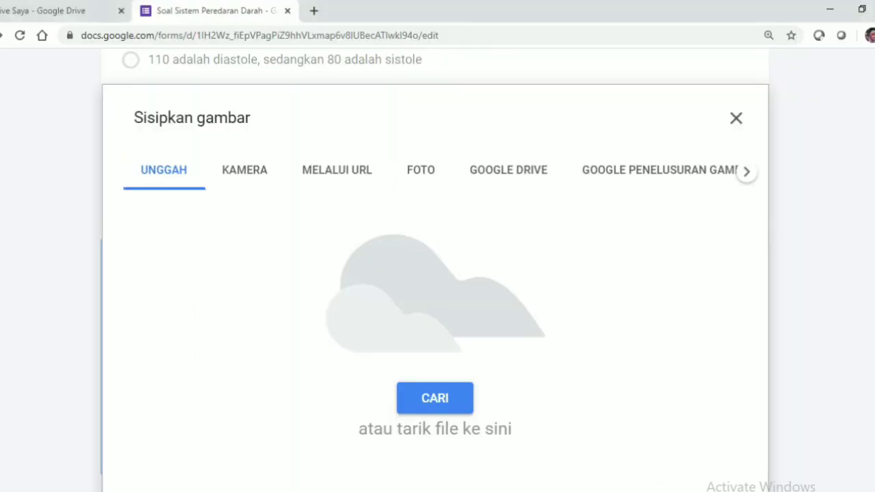
Step: Upload pereda.jpg from the computer as question 5's diagram, then return to the Word document
left_click(429, 402)
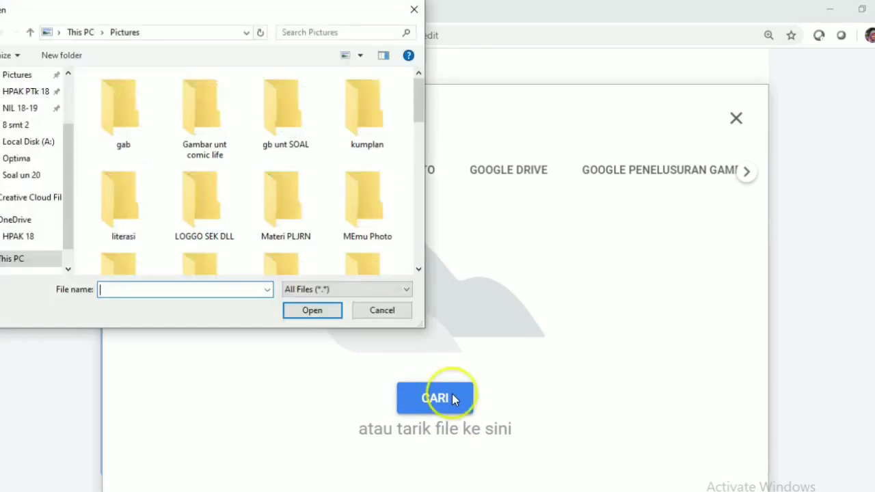
scroll(17, 181, "down", 3)
scroll(72, 188, "up", 3)
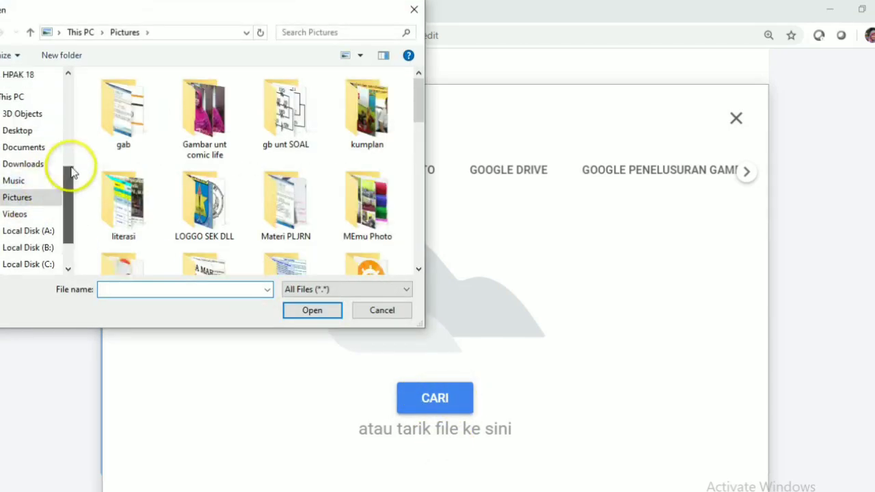
left_click_drag(418, 113, 422, 258)
left_click(116, 256)
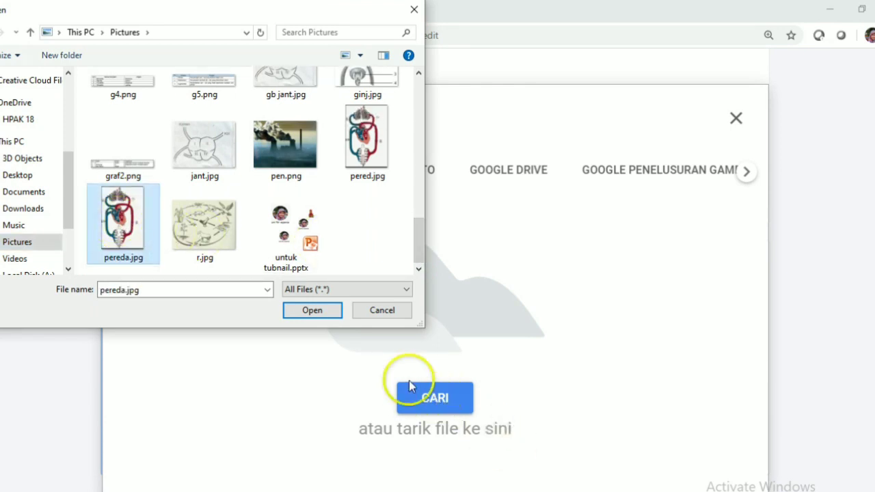
left_click(315, 312)
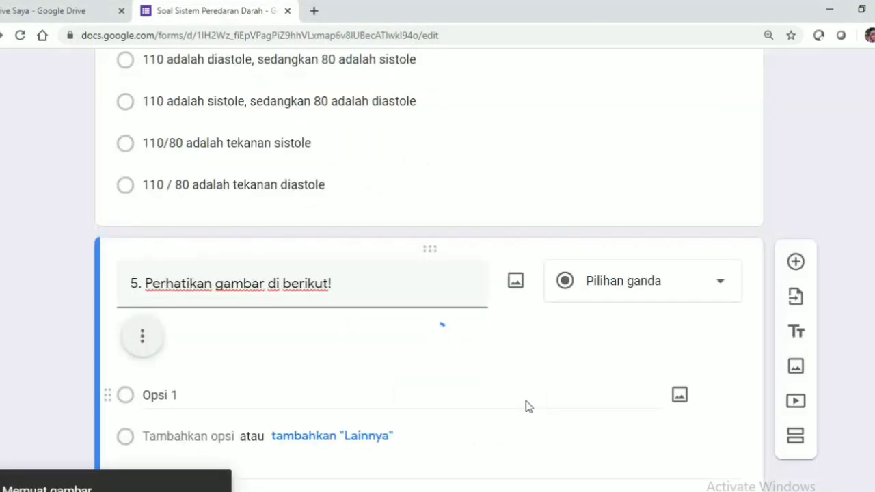
scroll(445, 397, "down", 3)
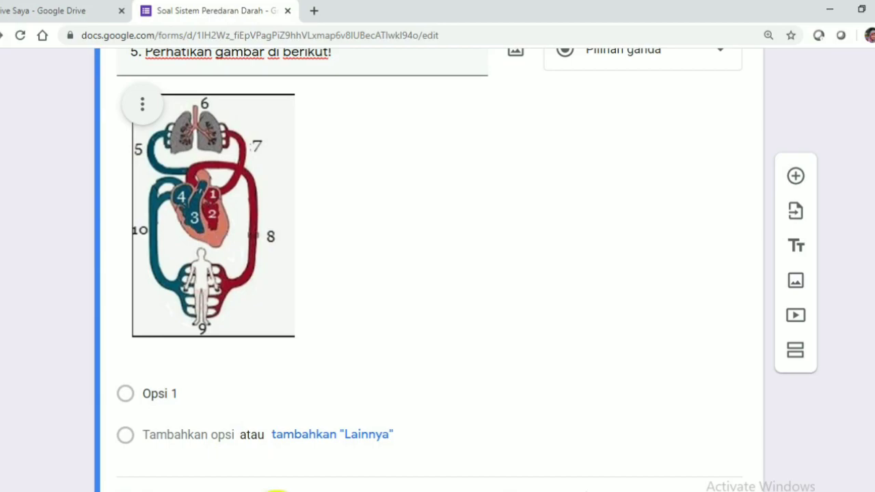
left_click(198, 491)
scroll(221, 419, "down", 6)
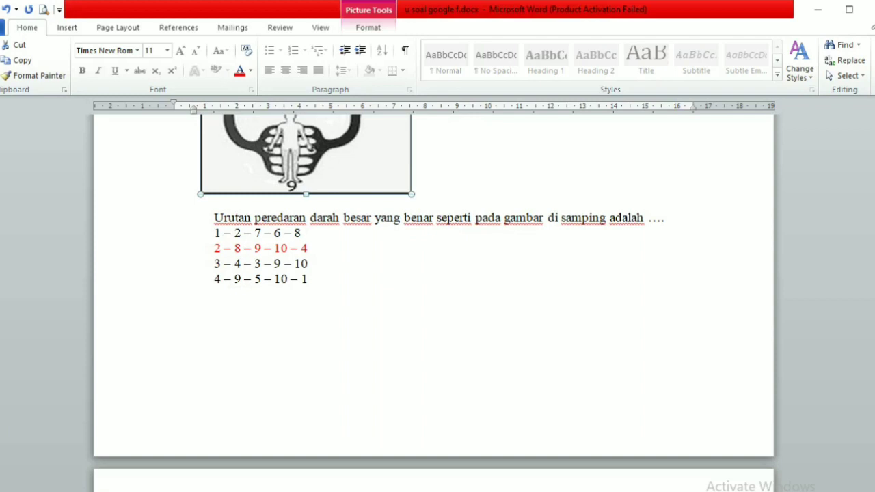
Step: Add a caption to question 5's image and paste in Word's sentence asking the systemic-circulation order
left_click(438, 491)
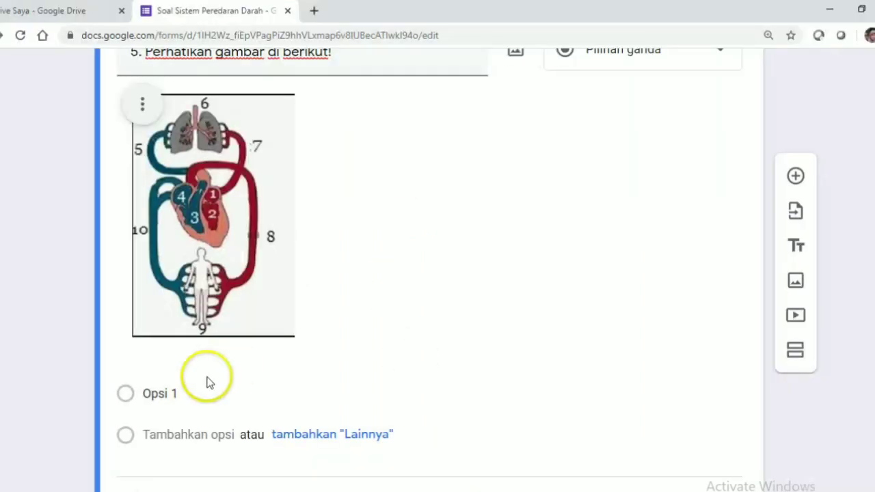
left_click(142, 106)
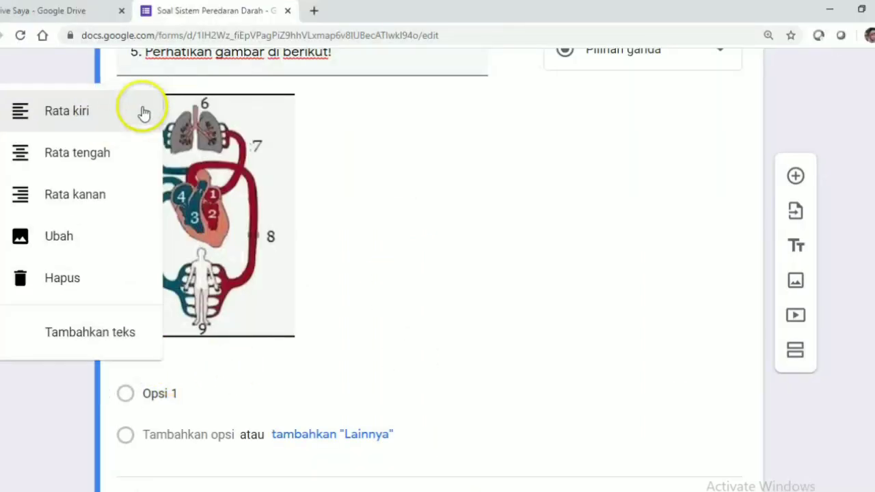
left_click(115, 332)
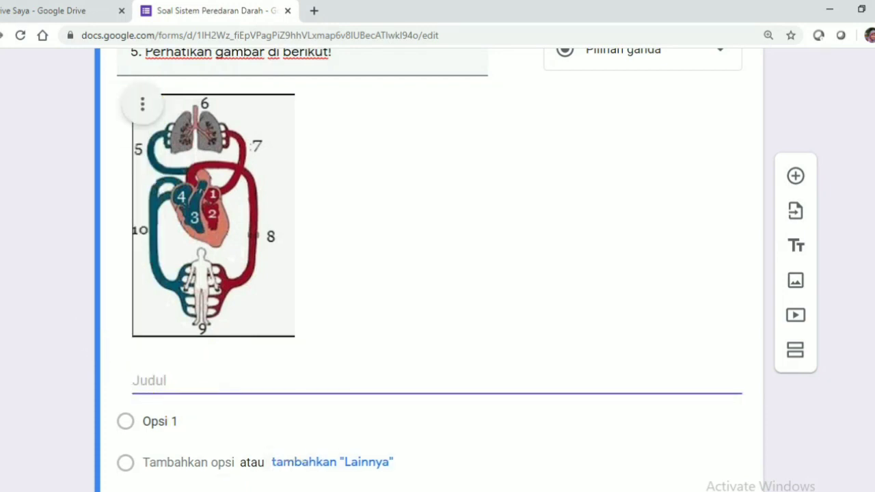
left_click(185, 491)
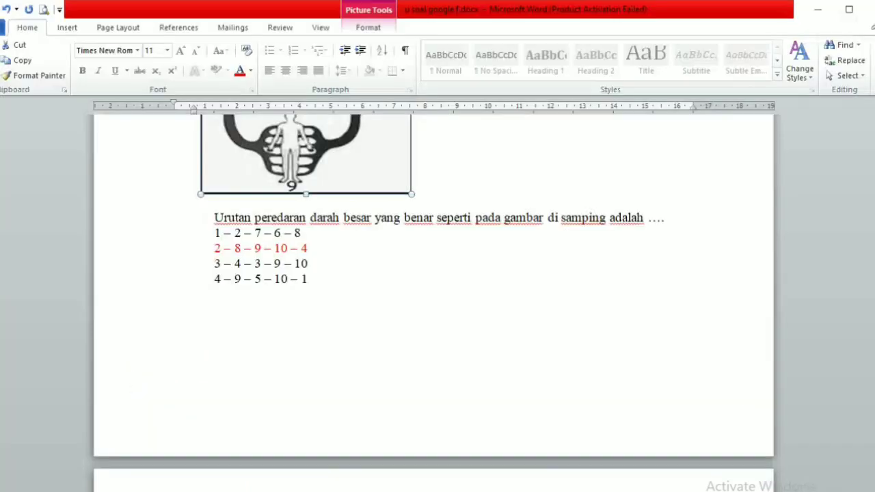
left_click(217, 217)
left_click_drag(217, 217, 681, 216)
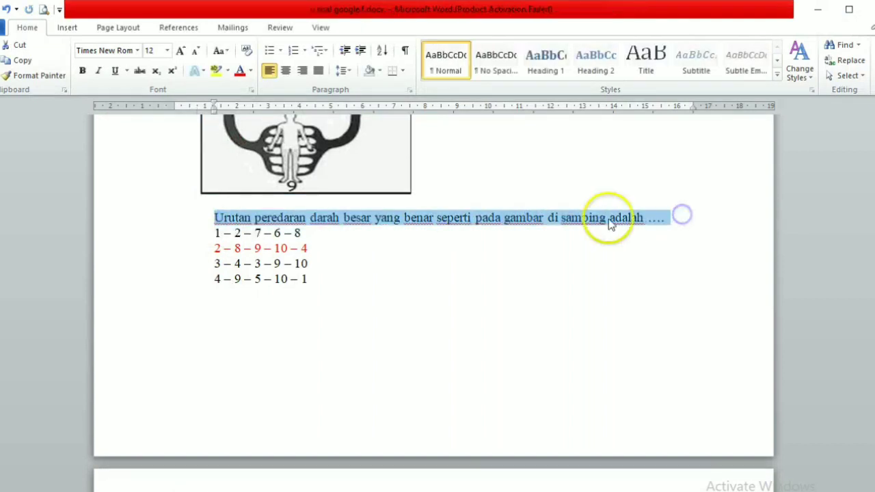
right_click(574, 218)
left_click(606, 241)
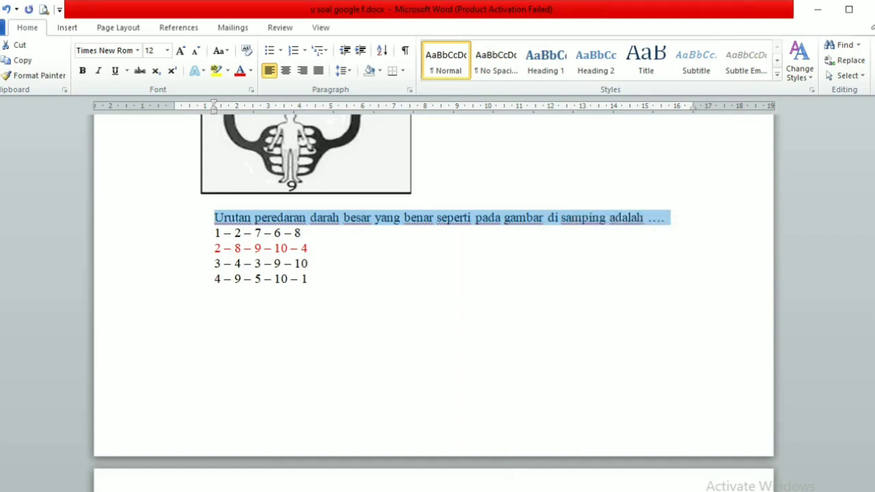
key("alt+Tab")
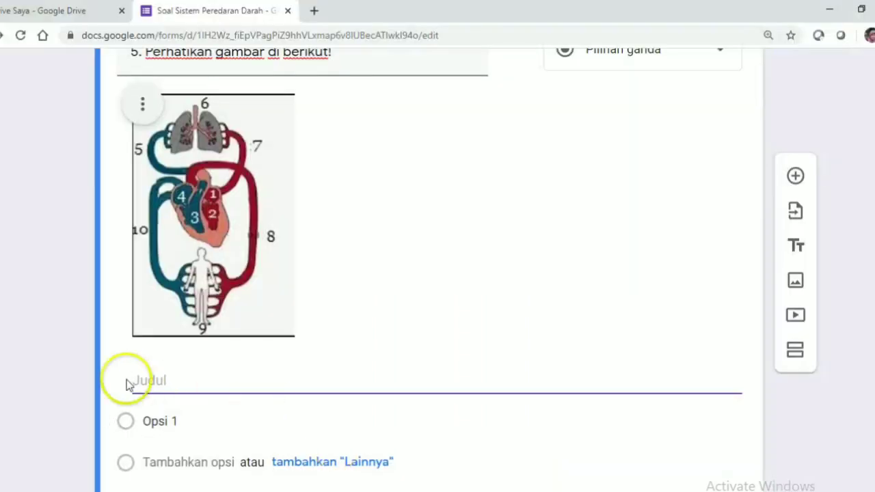
right_click(135, 381)
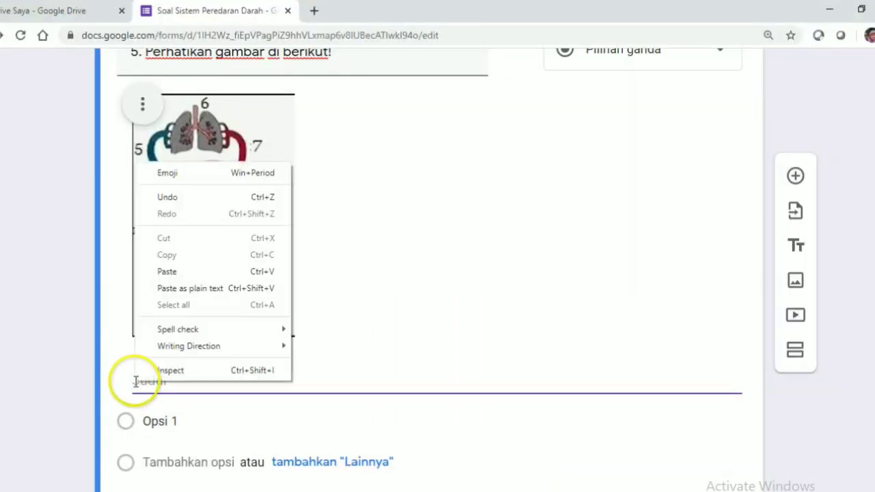
left_click(172, 280)
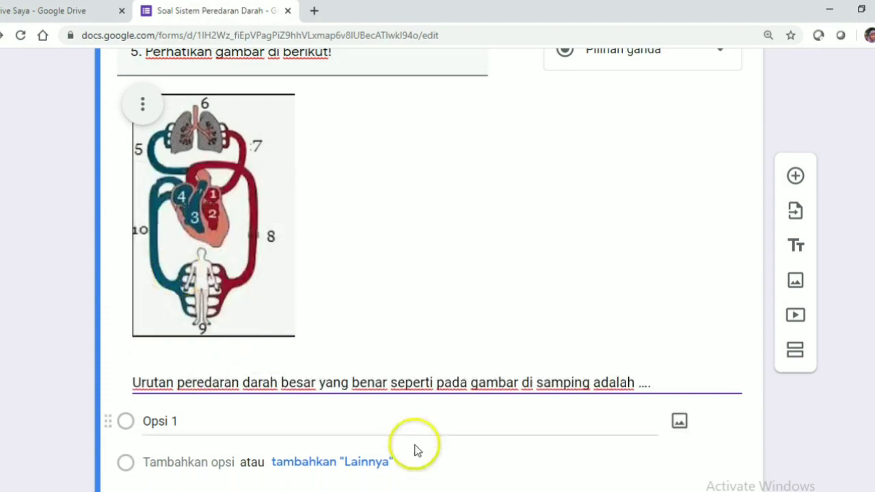
key("alt+Tab")
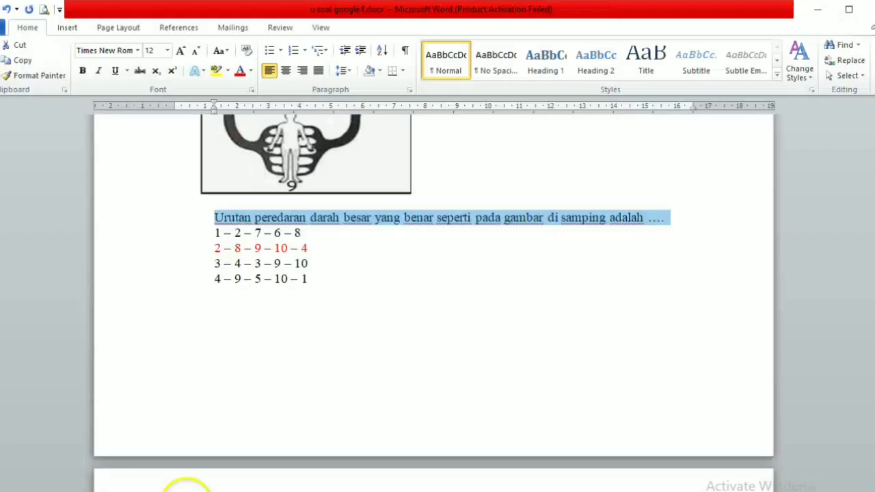
Step: Paste the four numbered circulation sequences from Word into question 5 as its answer options
left_click(217, 234)
left_click_drag(217, 234, 313, 283)
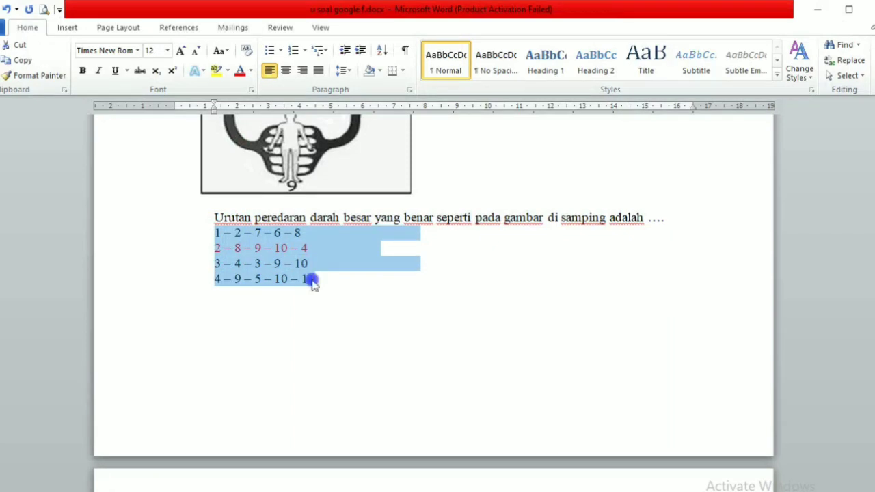
right_click(272, 276)
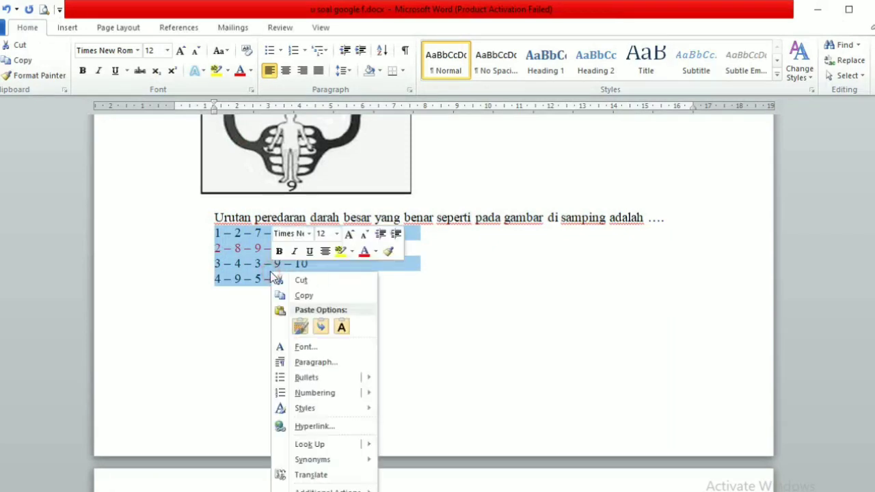
left_click(308, 296)
key("alt+Tab")
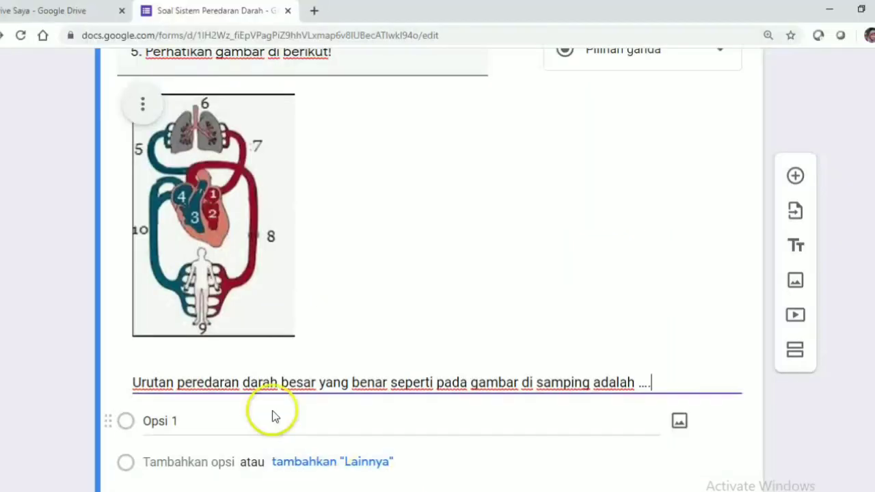
left_click(147, 419)
right_click(145, 419)
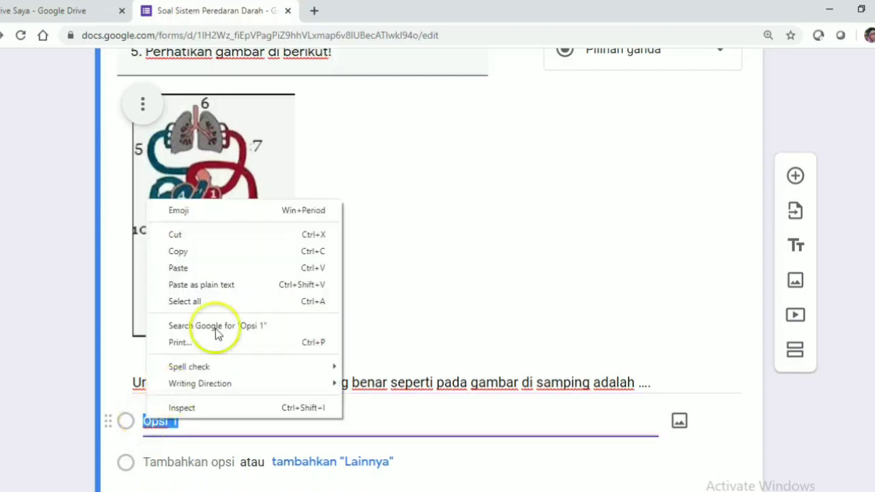
left_click(206, 268)
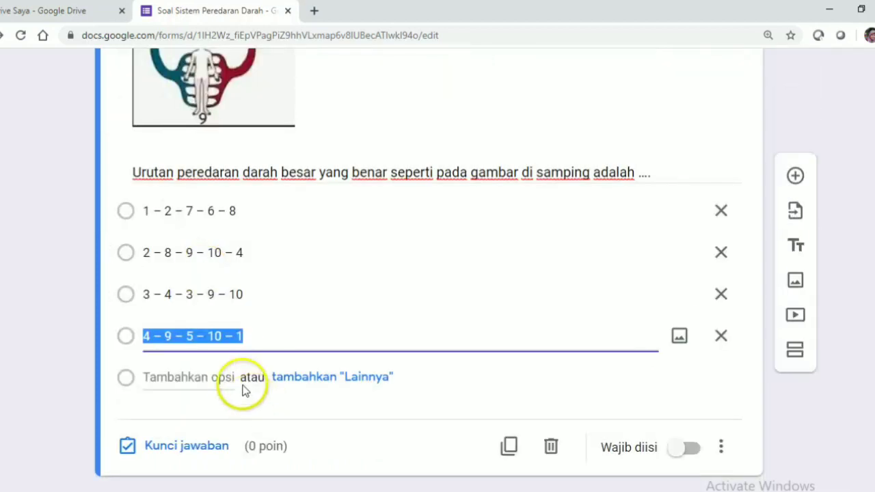
Step: Mark option 2 – 8 – 9 – 10 – 4 as correct in question 5's answer key
left_click(175, 446)
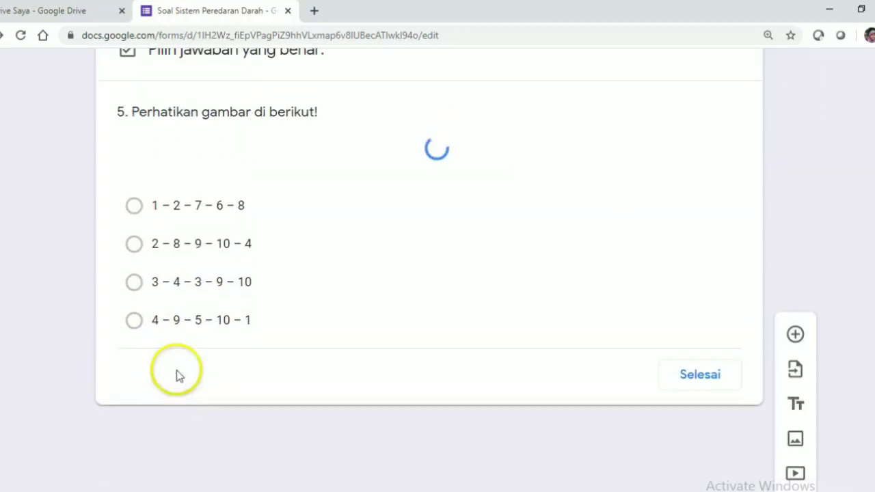
scroll(192, 342, "down", 6)
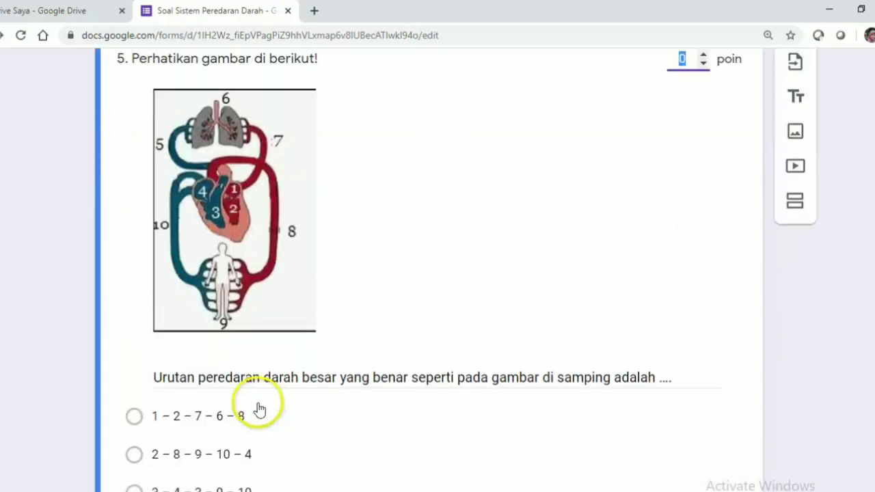
left_click(143, 288)
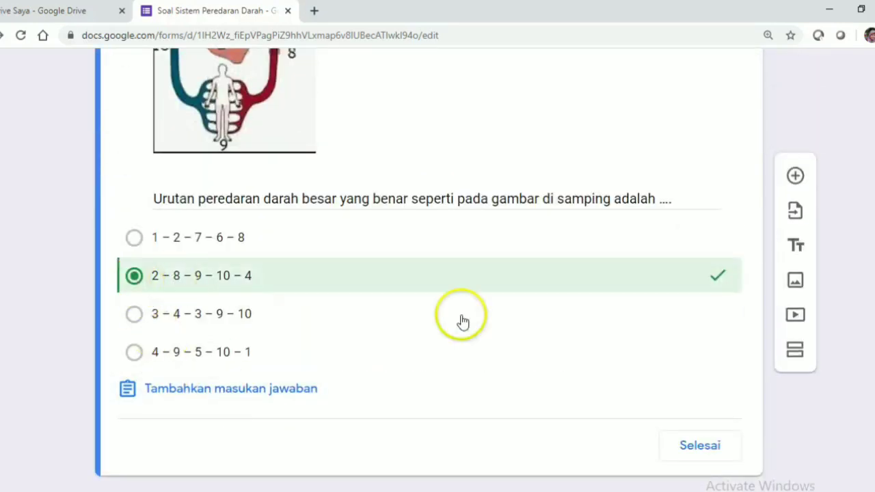
scroll(650, 355, "up", 3)
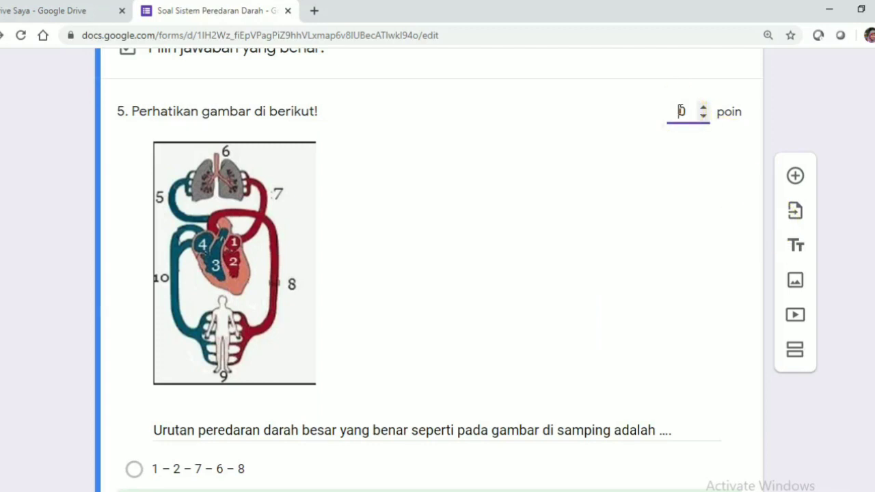
scroll(711, 318, "down", 3)
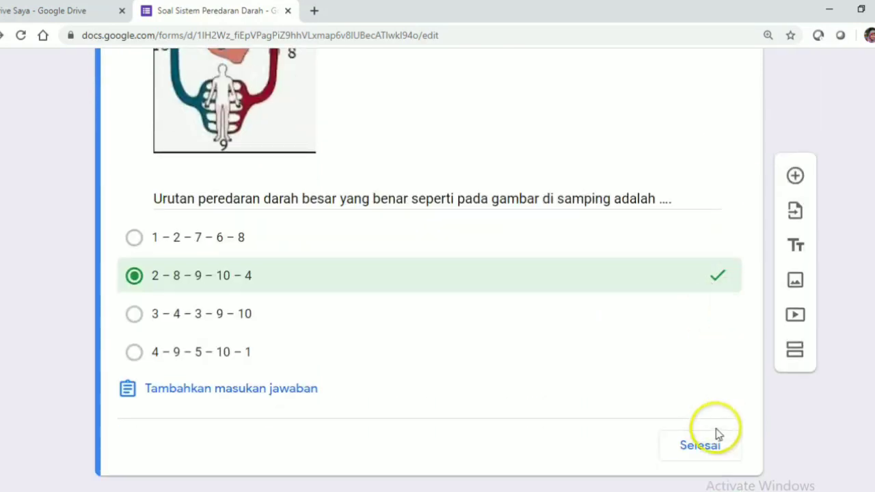
left_click(700, 447)
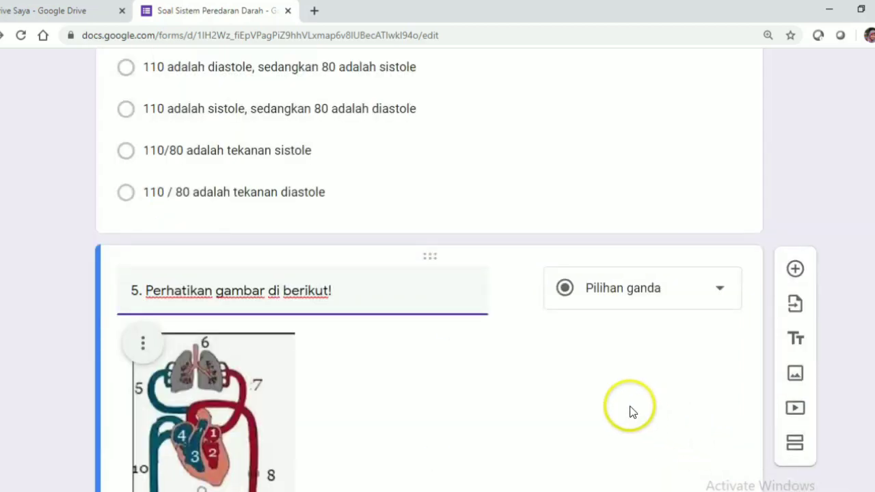
scroll(629, 383, "up", 20)
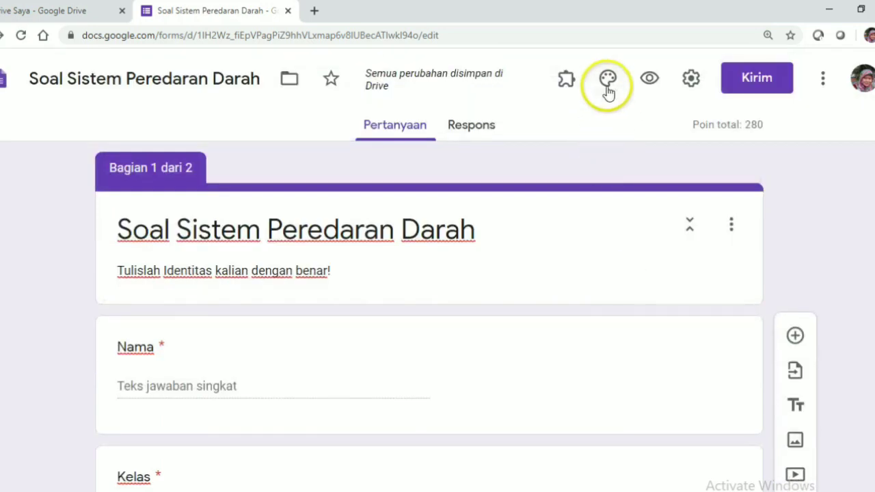
Step: Insert the colourful laboratory-flasks picture from the theme gallery as the form's header image
left_click(610, 81)
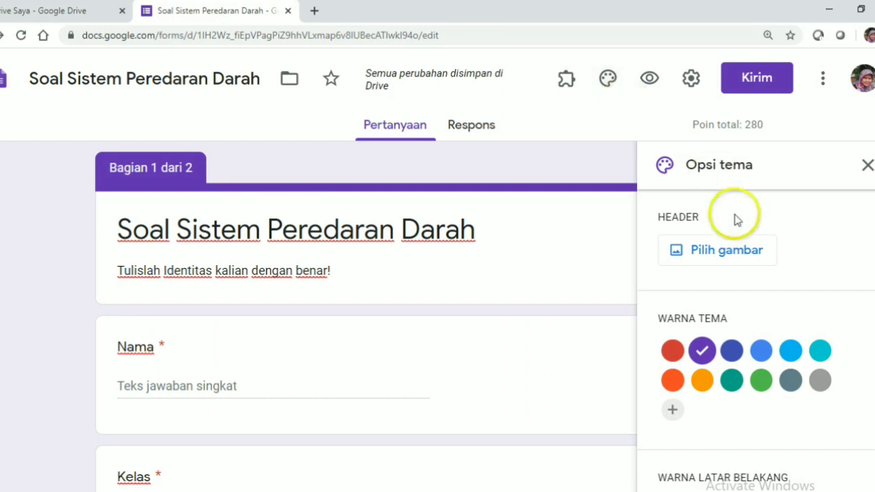
left_click(733, 253)
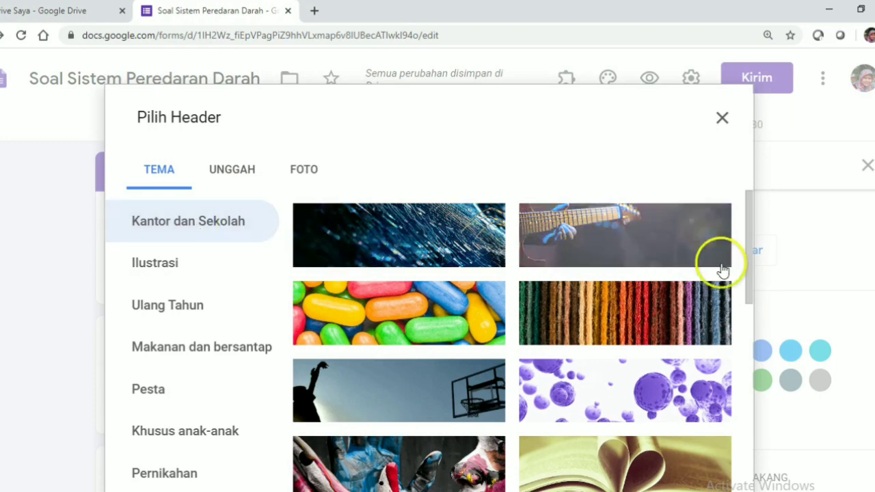
mouse_move(748, 253)
left_mouse_down()
mouse_move(759, 412)
mouse_move(755, 319)
left_mouse_up()
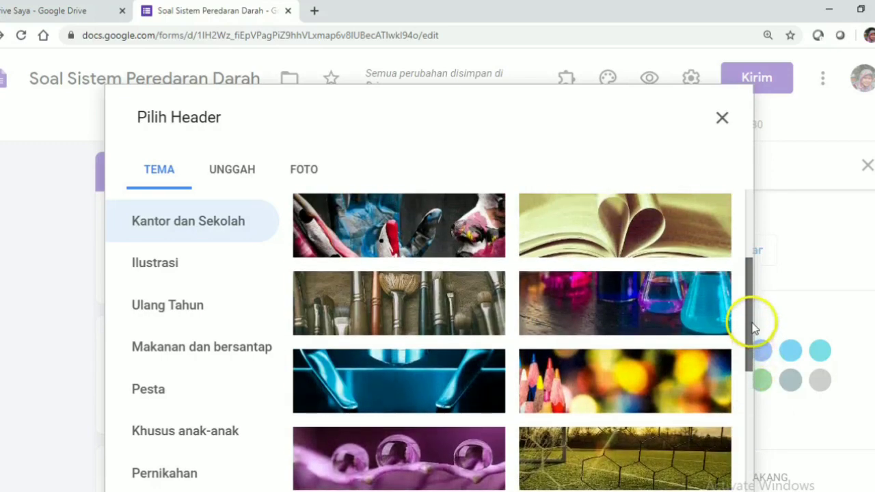
left_click(637, 316)
left_click(704, 471)
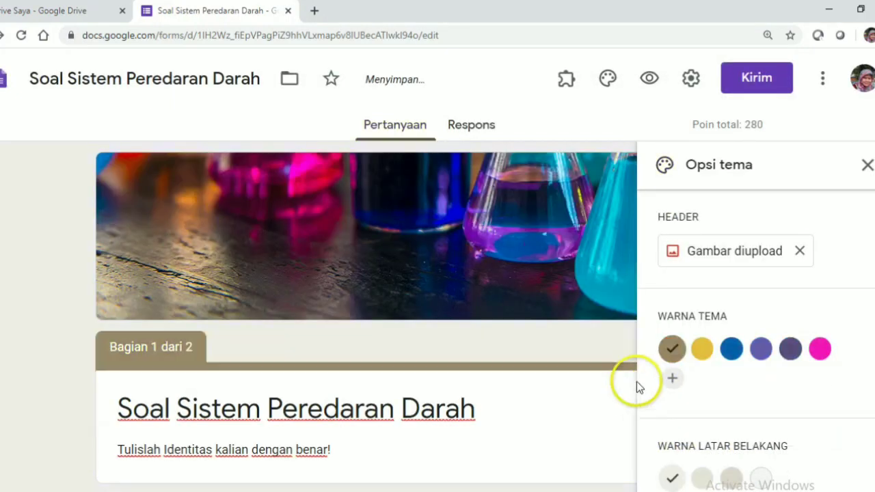
left_click(867, 166)
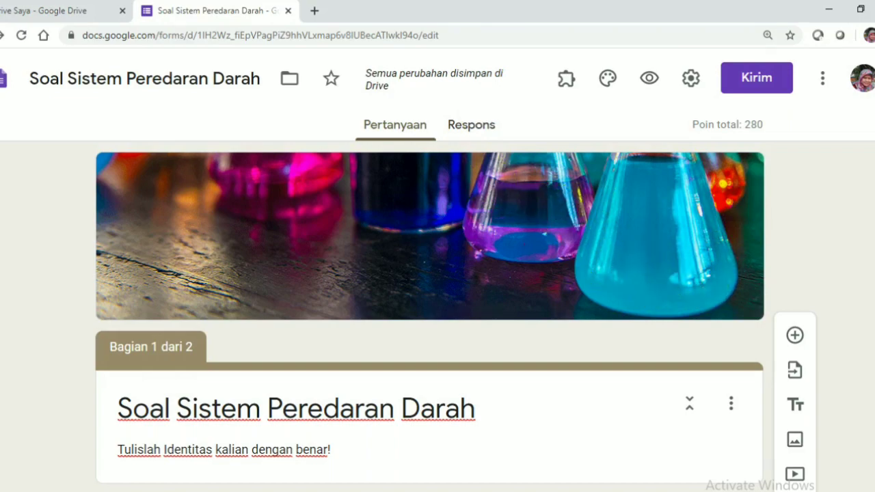
scroll(429, 287, "down", 13)
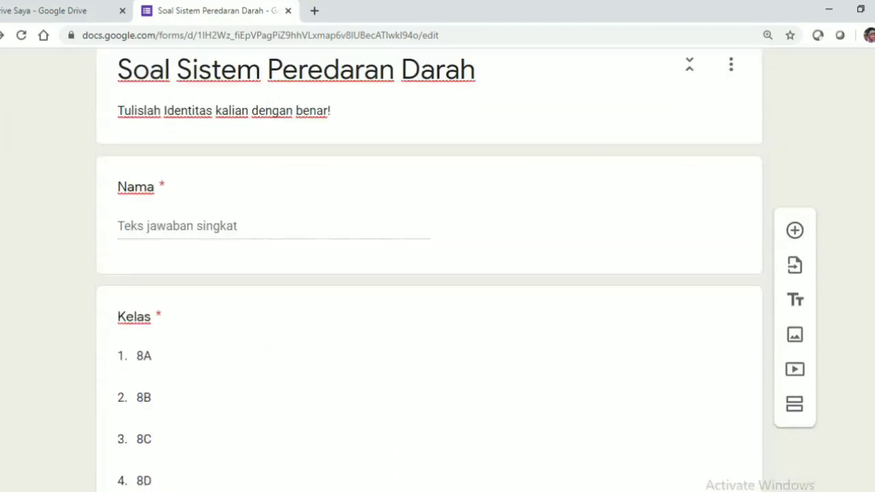
scroll(429, 287, "down", 10)
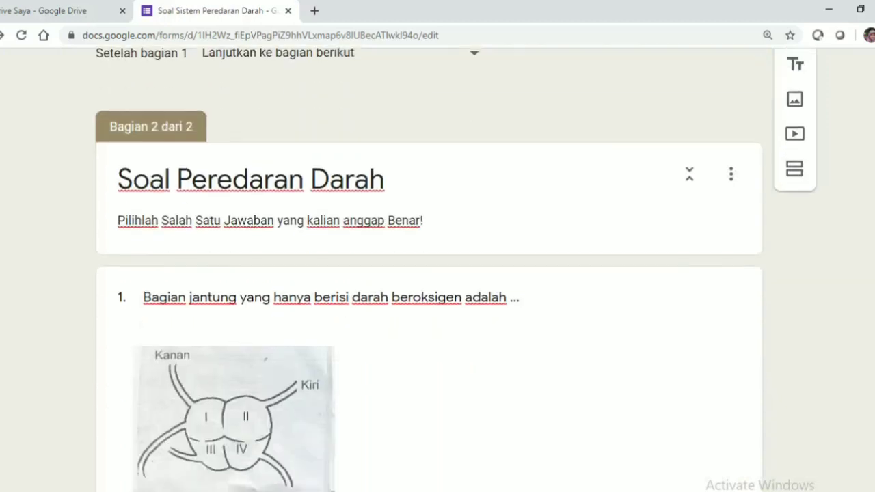
scroll(430, 288, "up", 20)
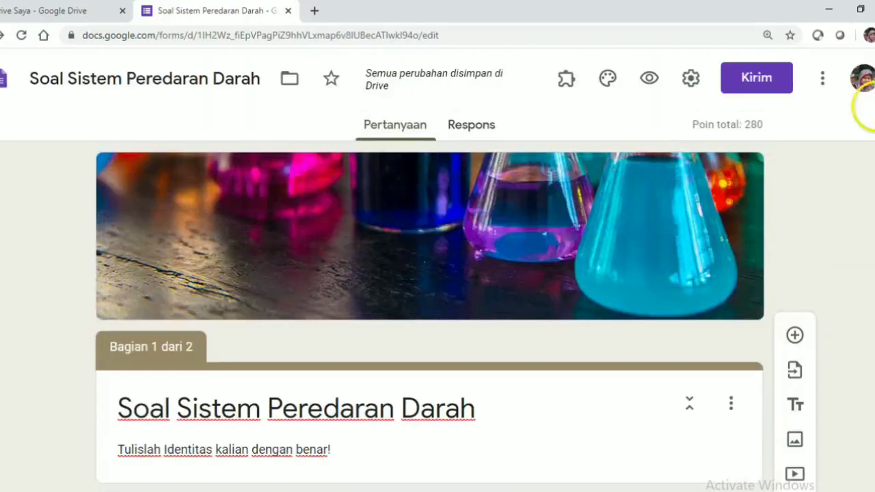
left_click(650, 78)
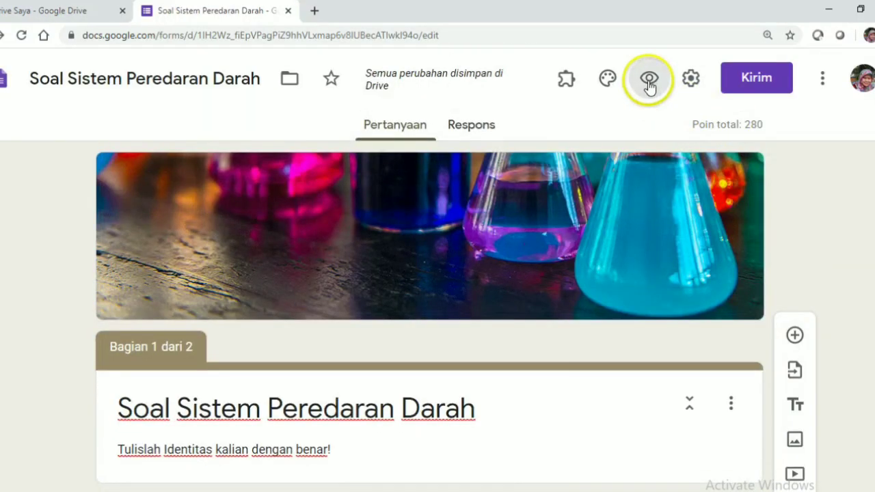
scroll(768, 289, "down", 8)
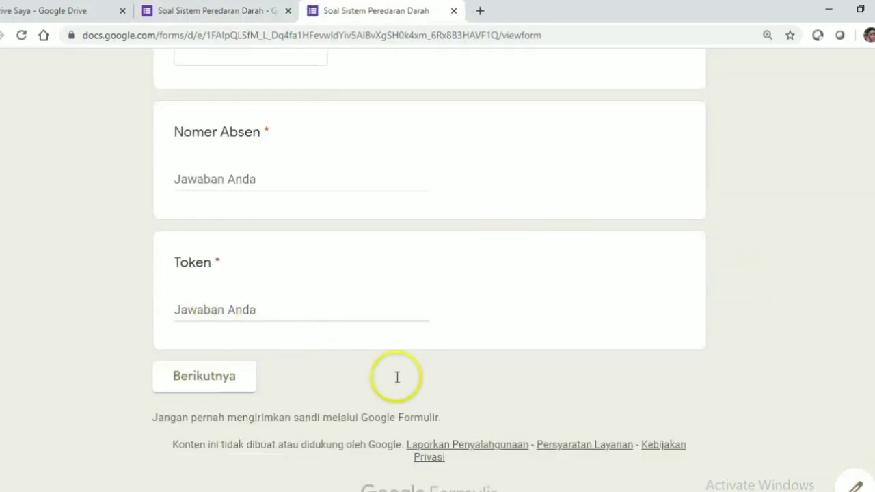
scroll(707, 372, "up", 8)
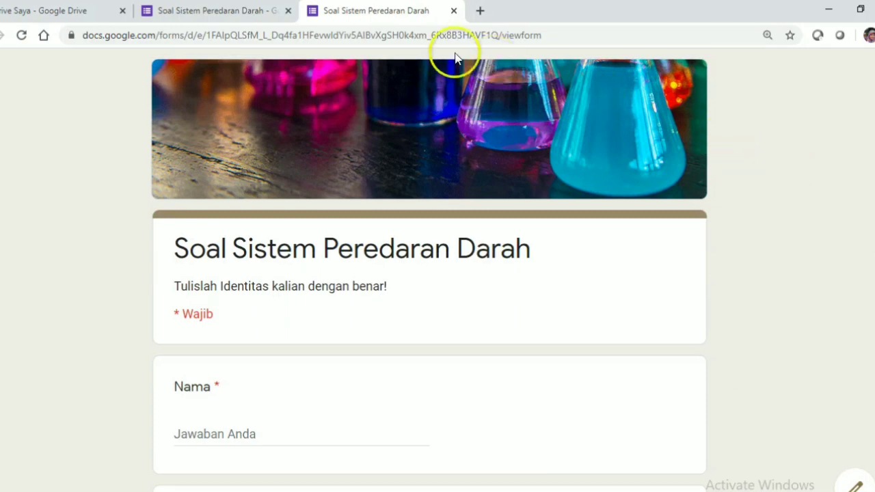
left_click(233, 11)
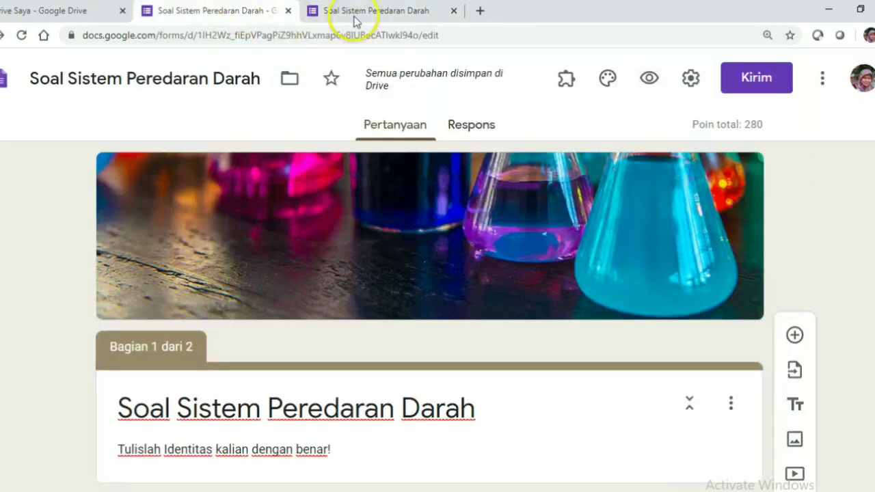
left_click(453, 12)
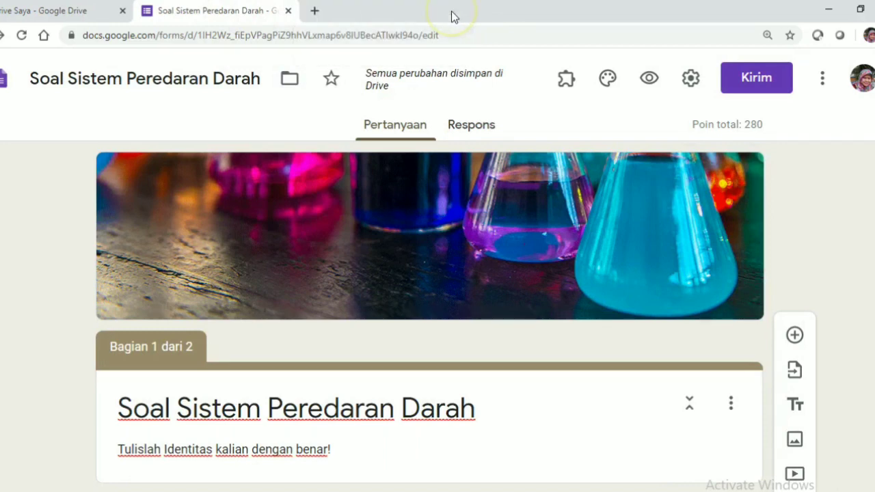
Step: Show the quiz's share link in the send dialog, shortened to a forms.gle address
left_click(755, 80)
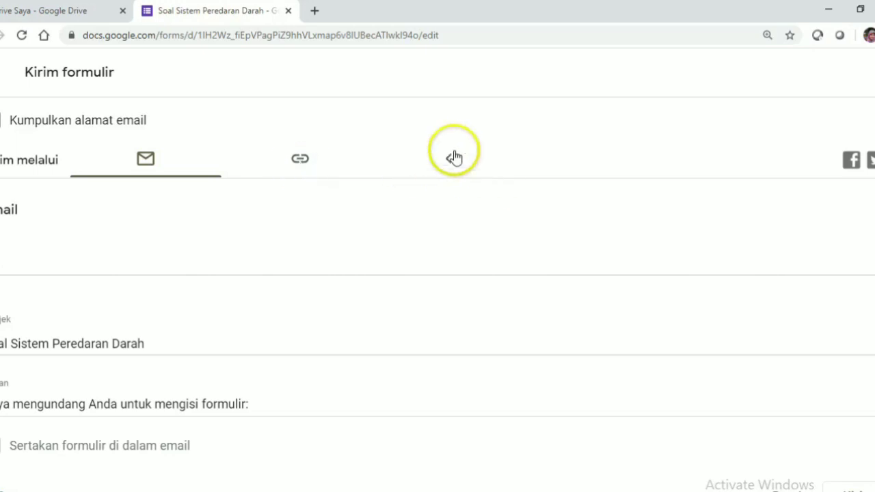
left_click(302, 168)
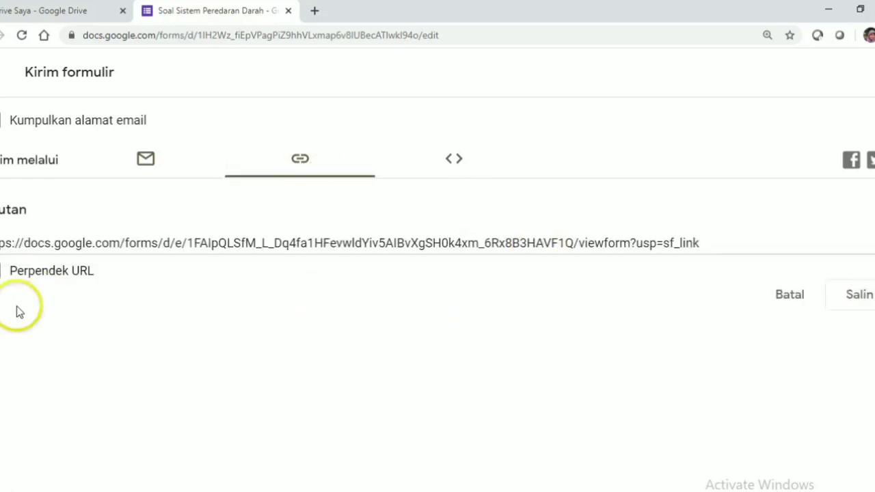
left_click(1, 271)
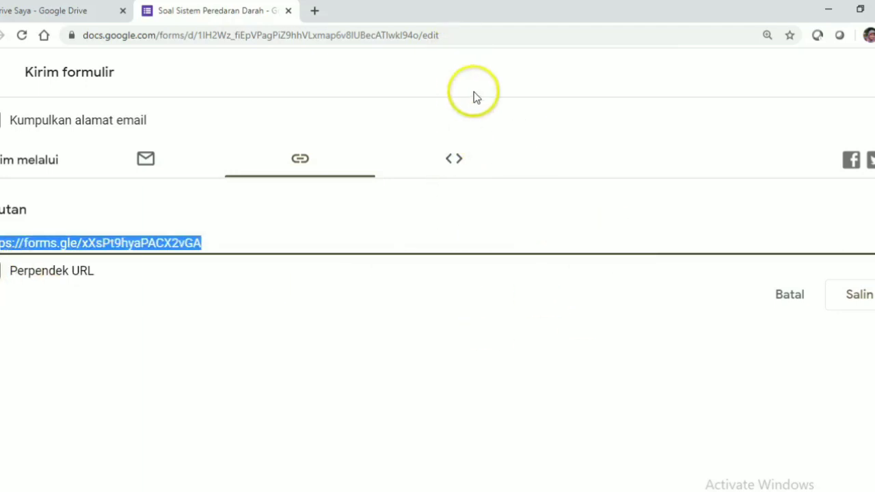
Step: Search 'bitly shorten' in a new tab to open Bitly, then copy the quiz's forms.gle link
left_click(315, 12)
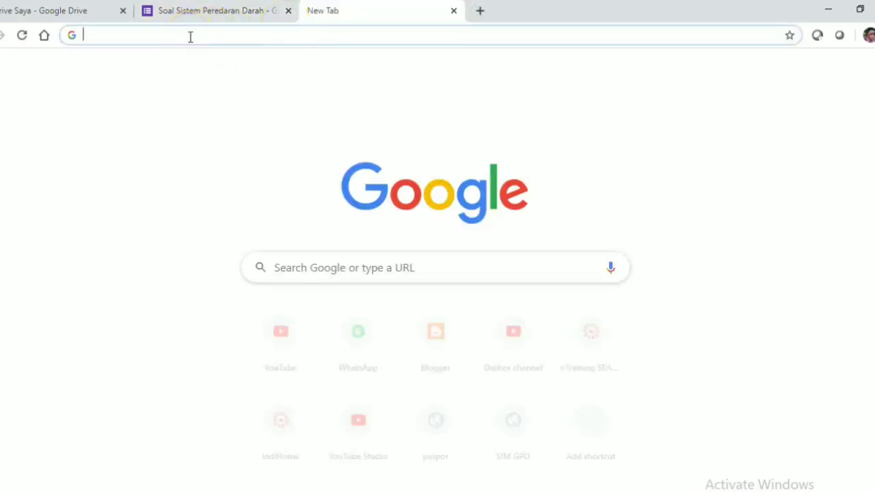
type("Bit")
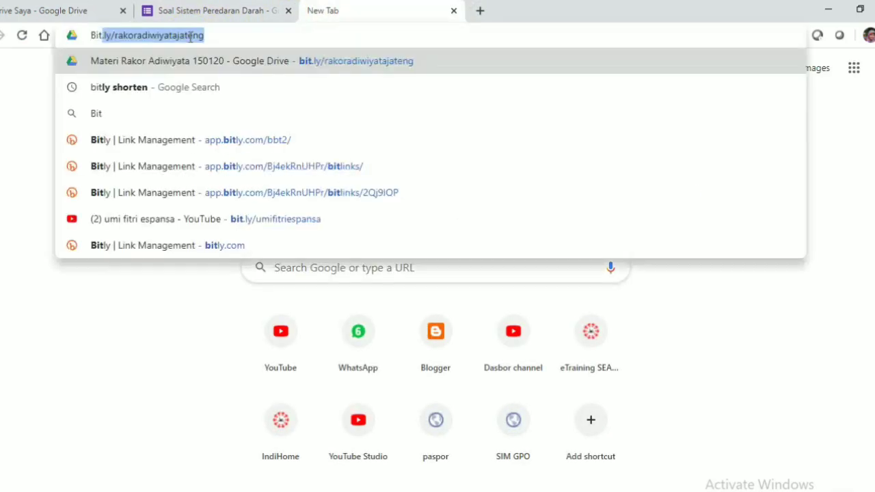
left_click(125, 87)
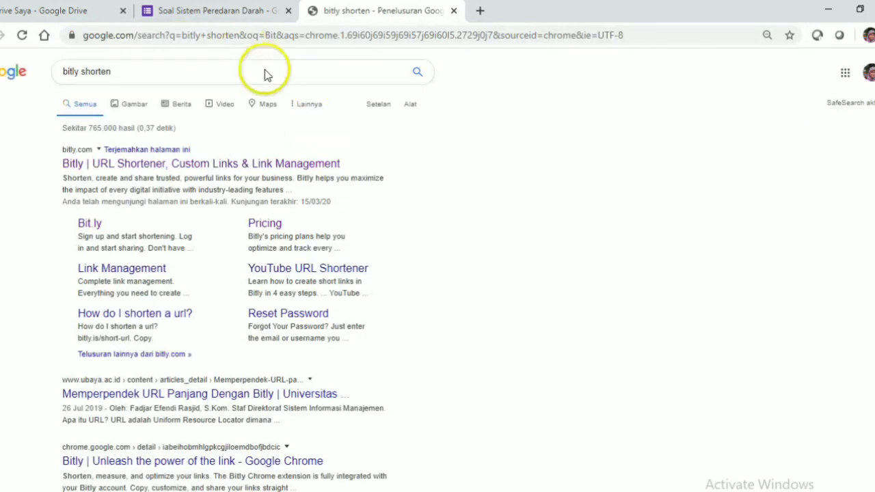
left_click(79, 169)
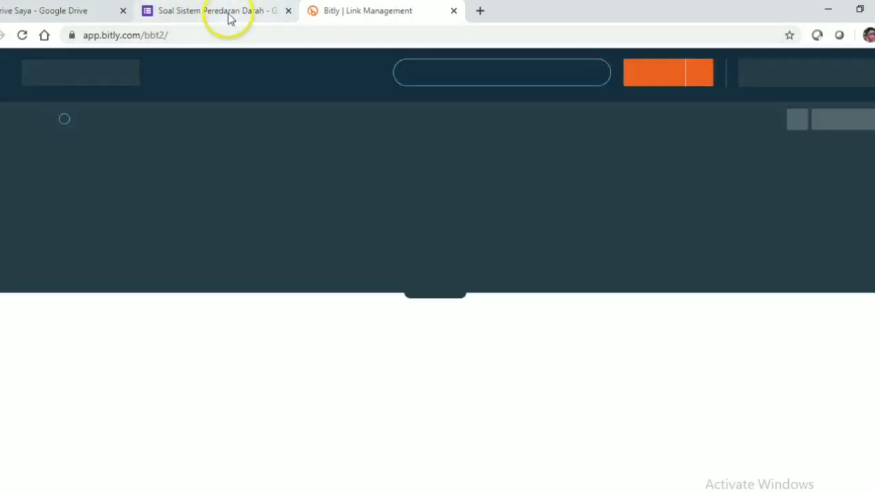
left_click(223, 15)
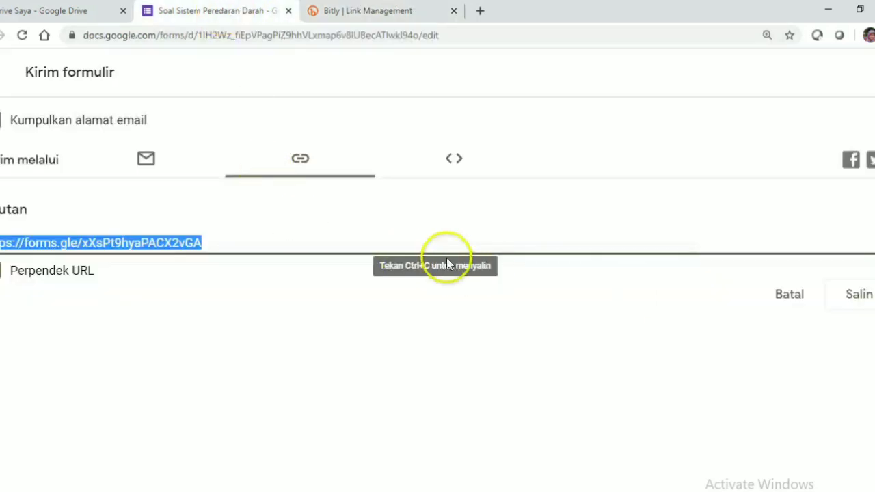
left_click(859, 300)
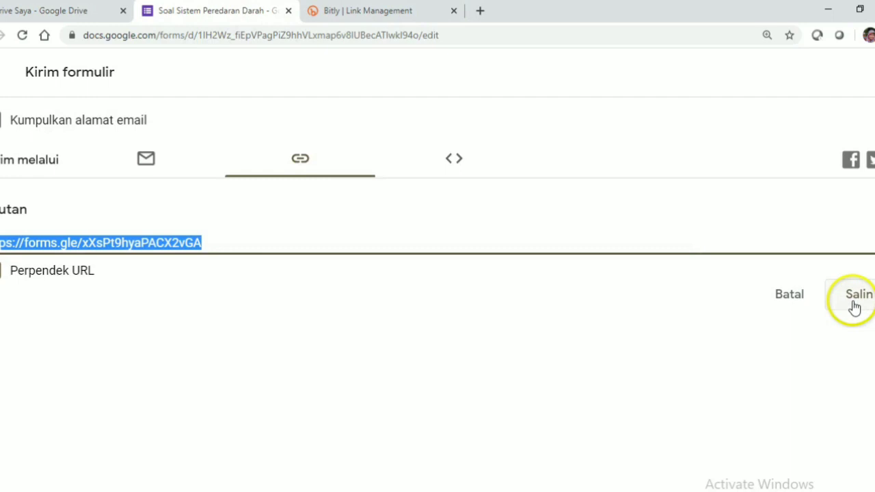
Step: Create a Bitly link for the pasted forms.gle URL with back-half Pereddarah and copy bit.ly/Pereddarah
left_click(376, 19)
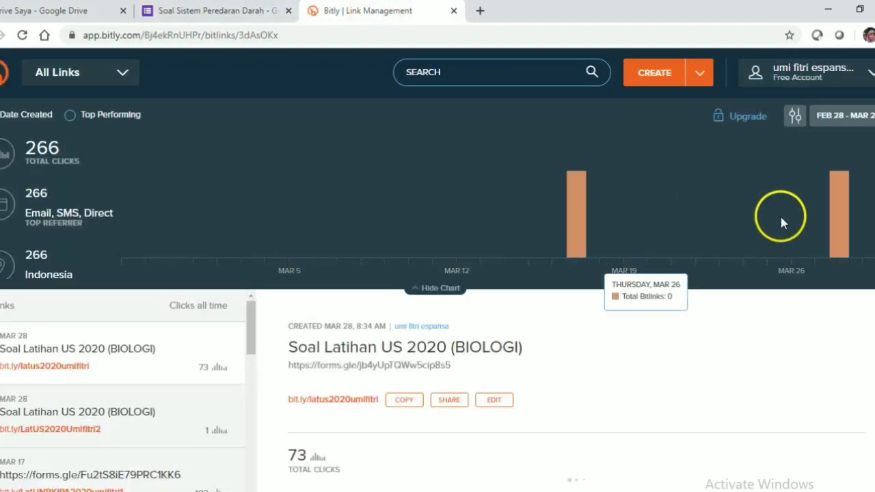
left_click(655, 73)
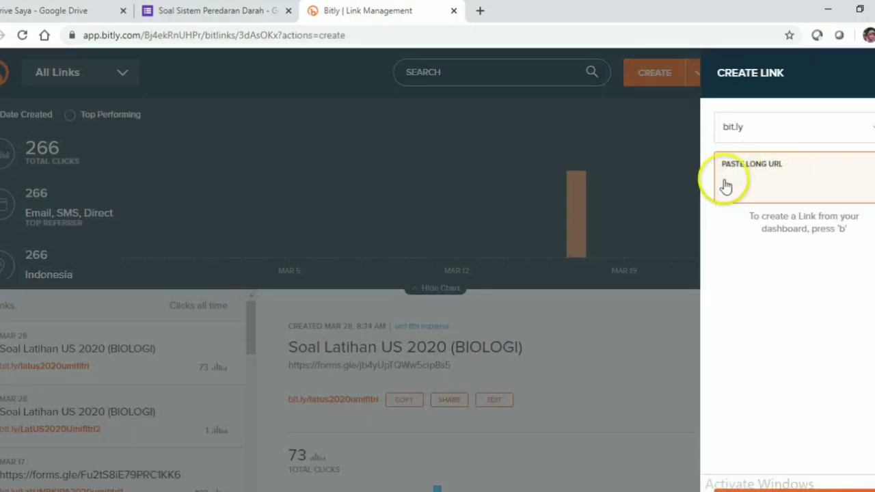
right_click(724, 183)
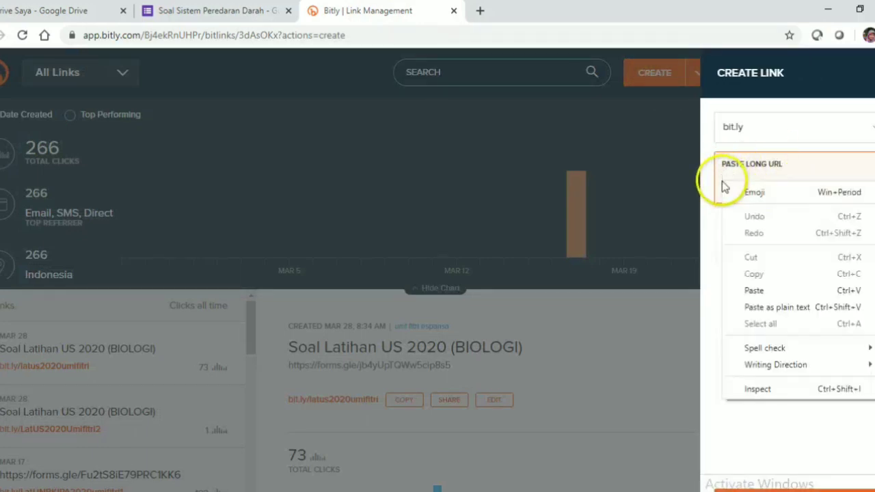
left_click(764, 290)
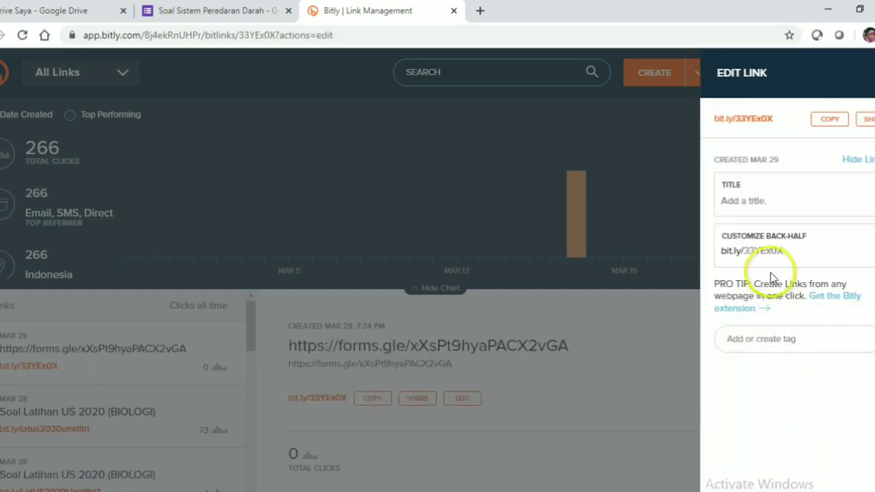
left_click(746, 251)
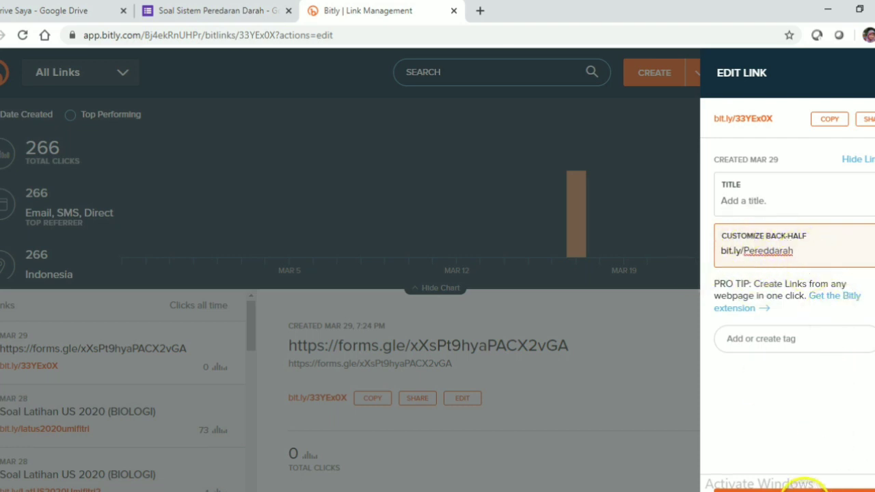
left_click(812, 488)
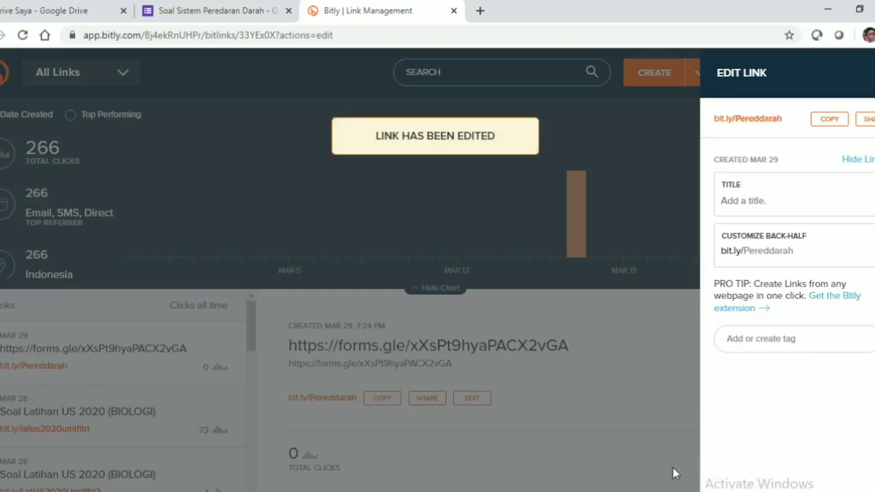
left_click(408, 429)
left_click(382, 402)
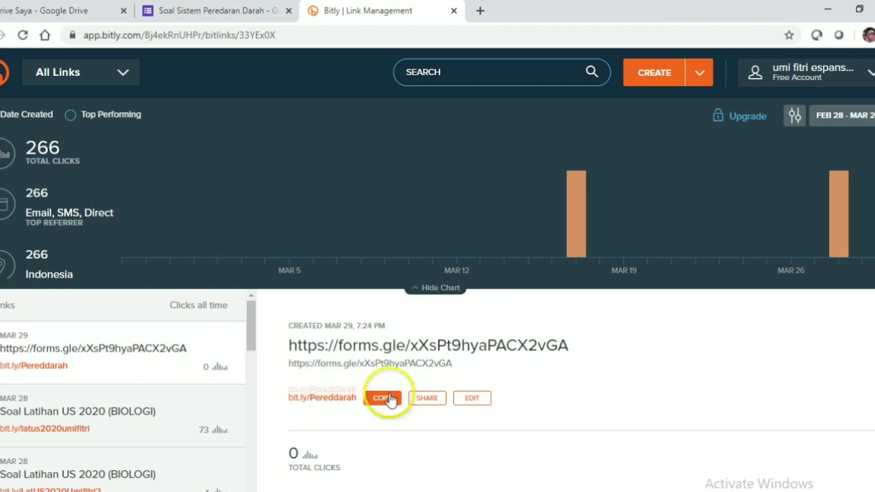
Step: Load web.whatsapp.com in a new tab using the New Tab page's WhatsApp shortcut
left_click(478, 12)
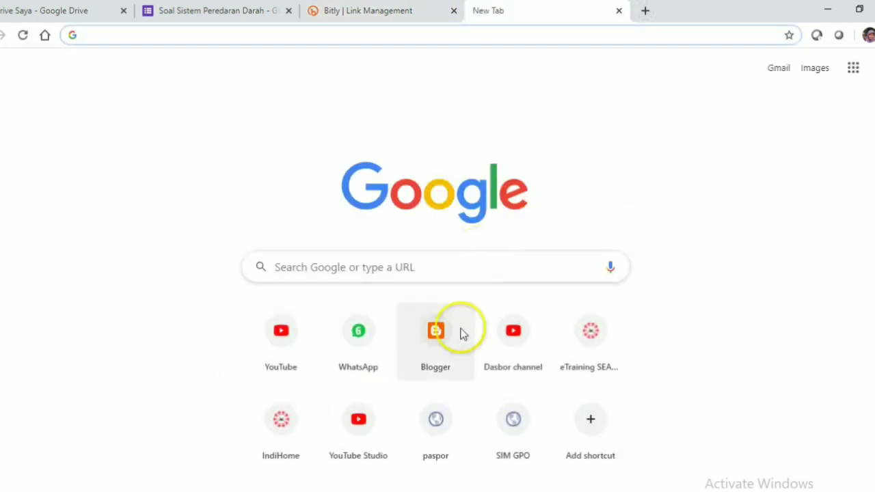
left_click(358, 339)
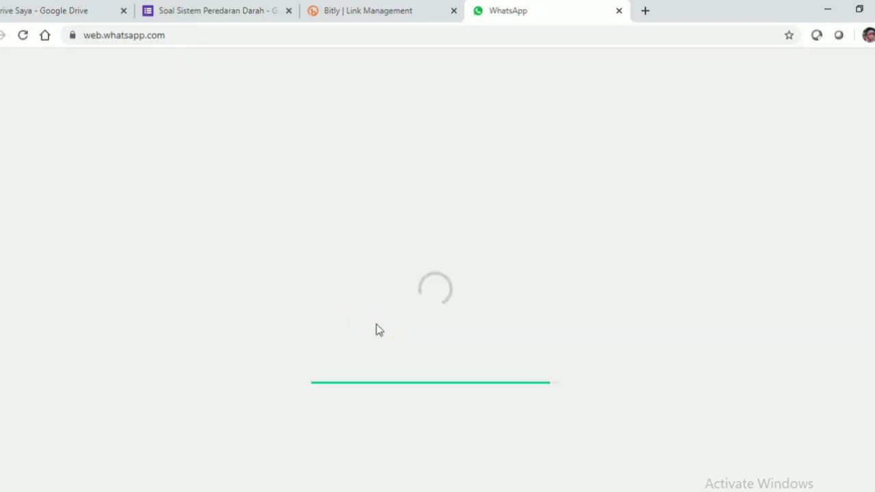
left_click(387, 324)
left_click(504, 328)
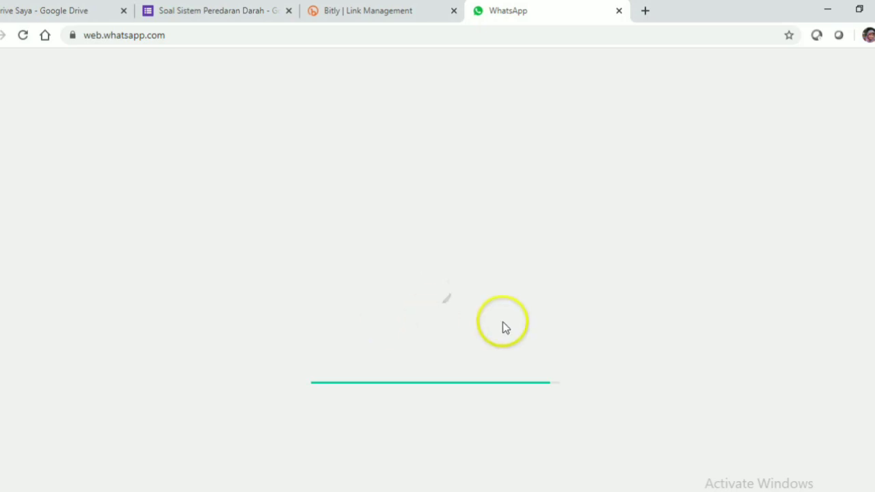
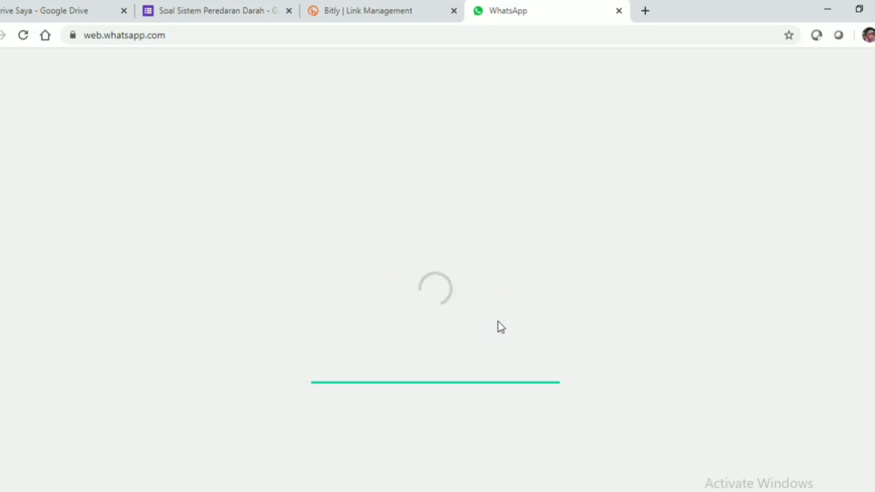
Step: Reconnect WhatsApp Web to the phone and open the matching contact's chat
left_click(487, 356)
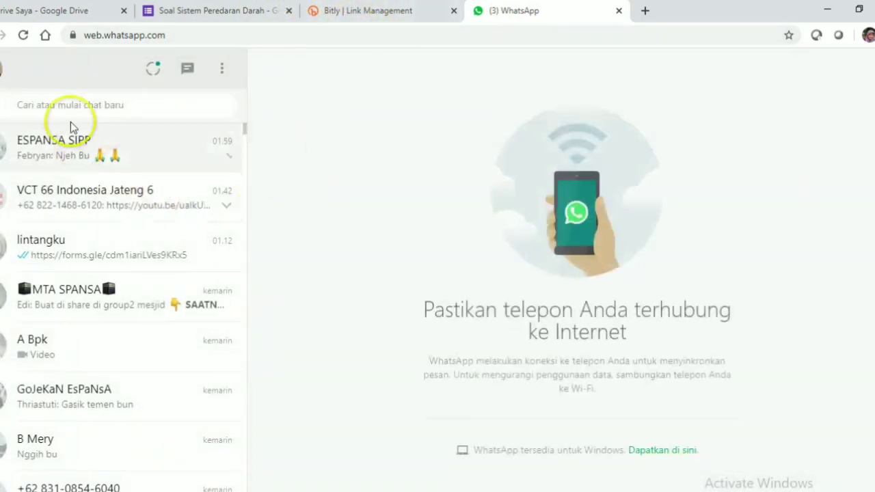
left_click(71, 104)
type("lint")
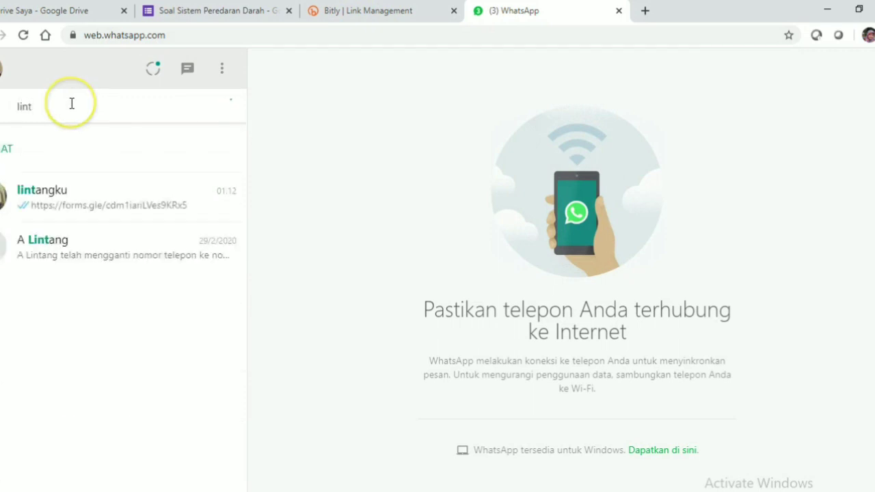
left_click(57, 196)
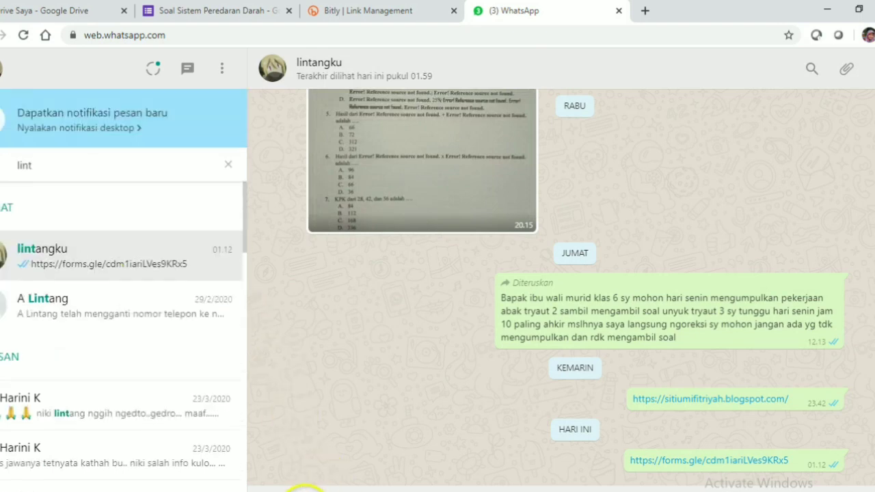
Step: Paste and send bit.ly/Pereddarah in the chat, then open the sent link
right_click(305, 487)
left_click(340, 402)
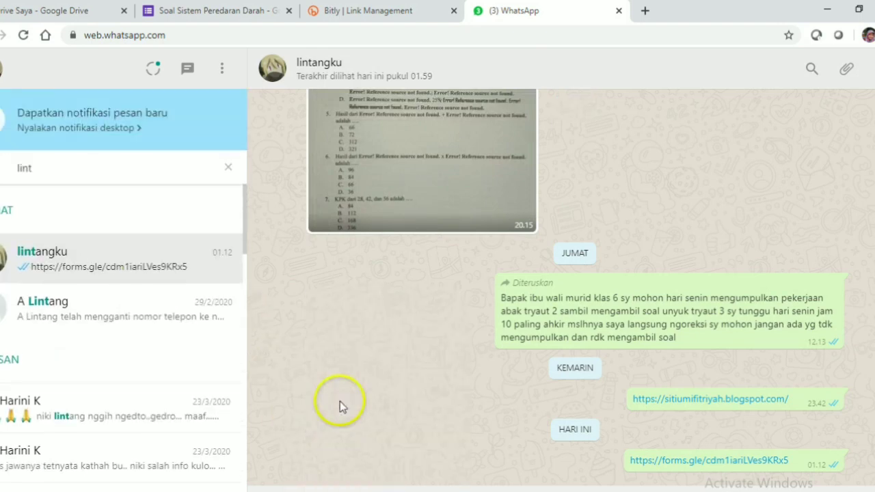
left_click(864, 487)
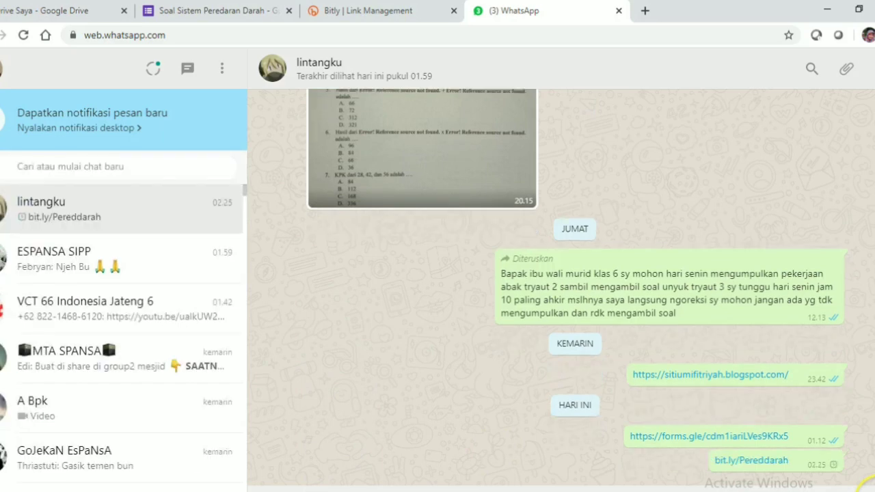
left_click(743, 461)
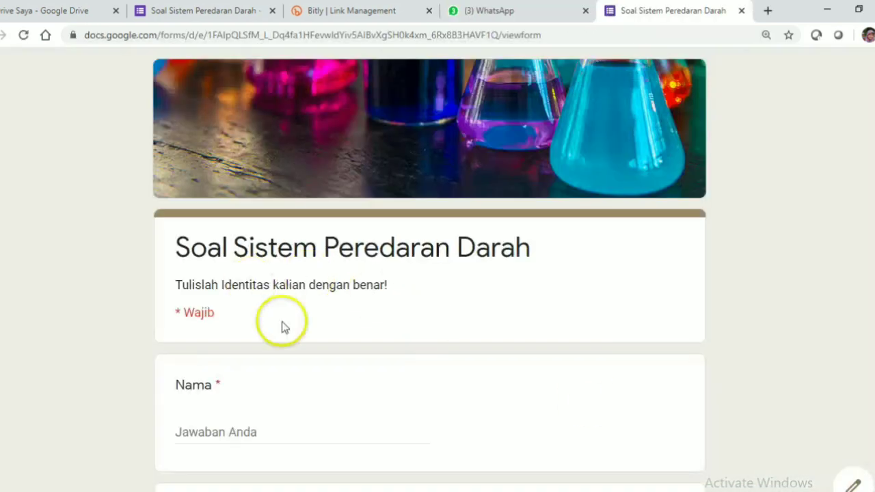
Step: Fill in the student's name, class 8B and roll number 32 in the identity section
scroll(362, 347, "down", 2)
scroll(362, 347, "down", 1)
left_click(223, 197)
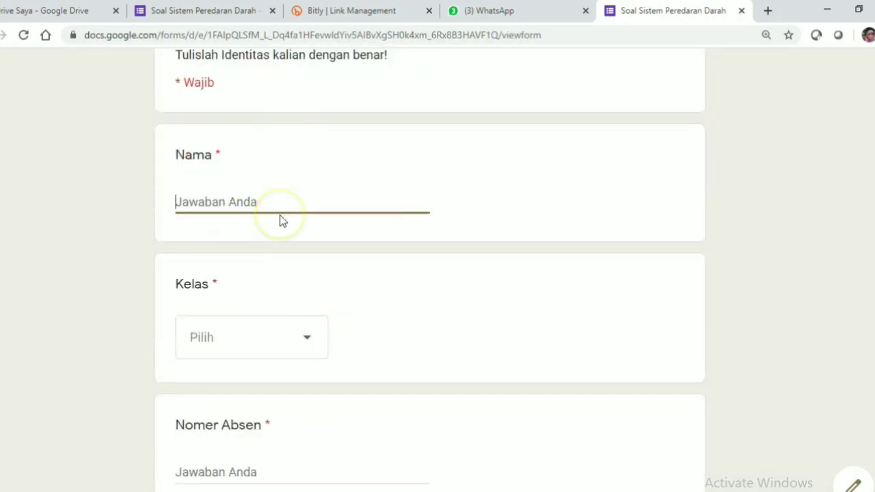
type("Lintang")
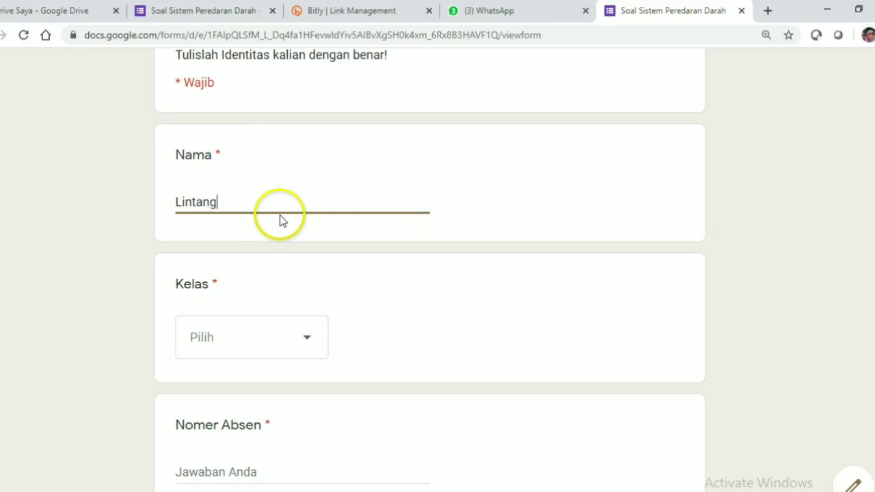
left_click(307, 342)
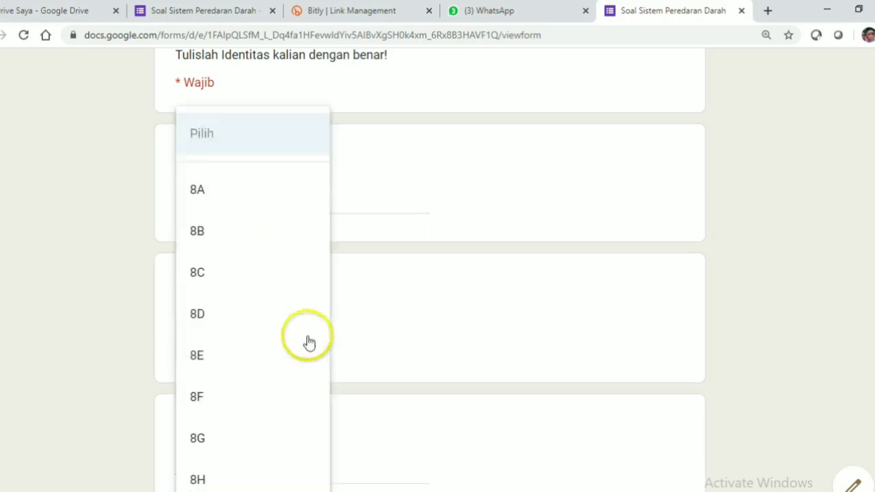
left_click(203, 236)
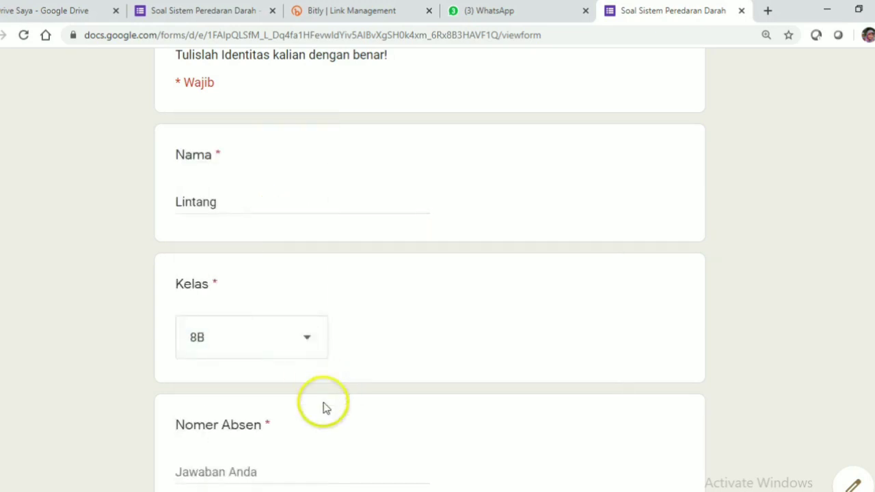
left_click(256, 470)
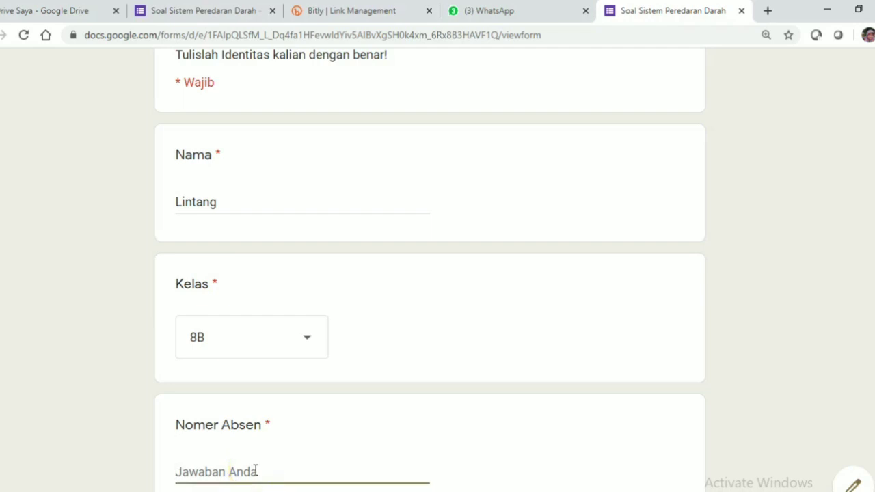
type("3")
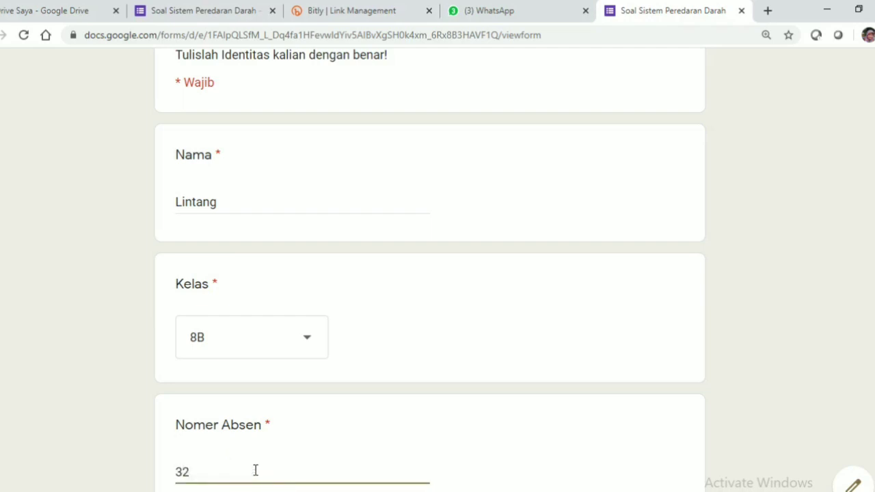
type("2")
Step: Enter the quiz access token and continue to the questions
scroll(560, 406, "down", 2)
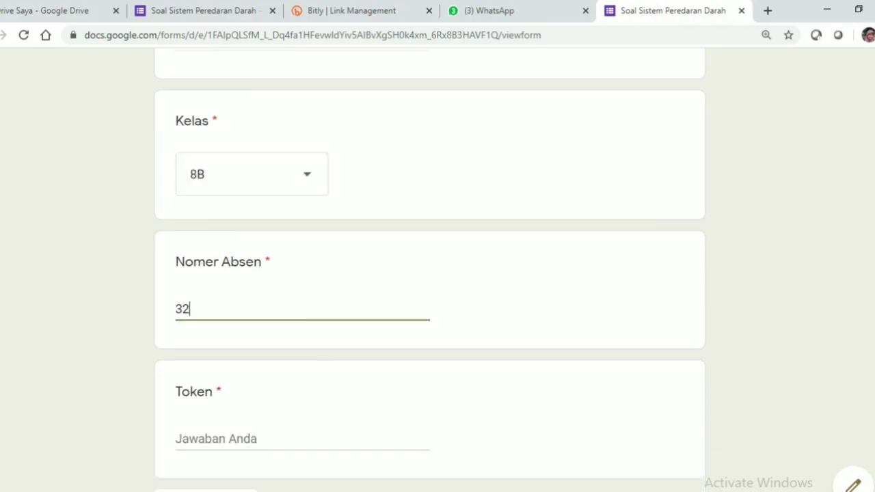
left_click(194, 438)
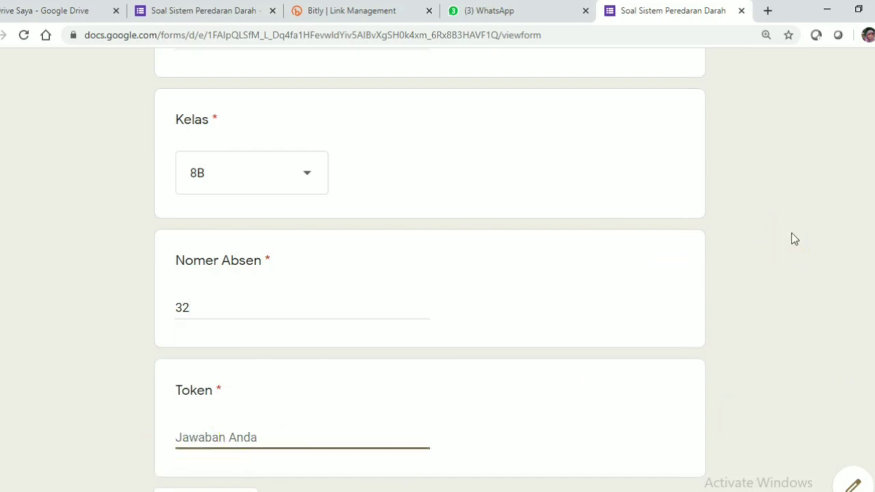
type("popds")
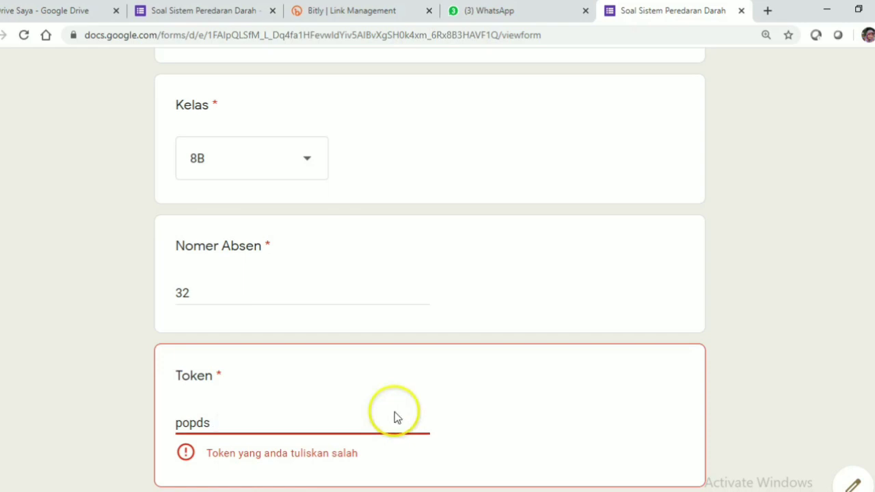
key("BackSpace")
key("BackSpace")
key("BackSpace")
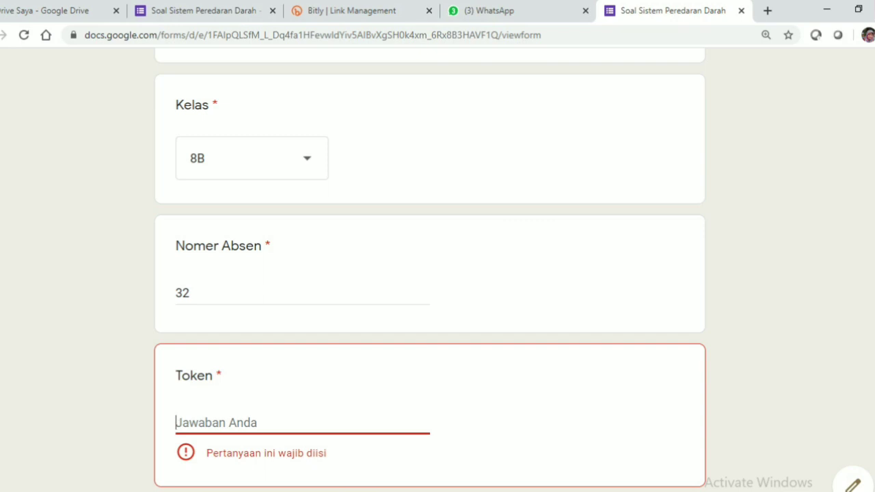
type("P")
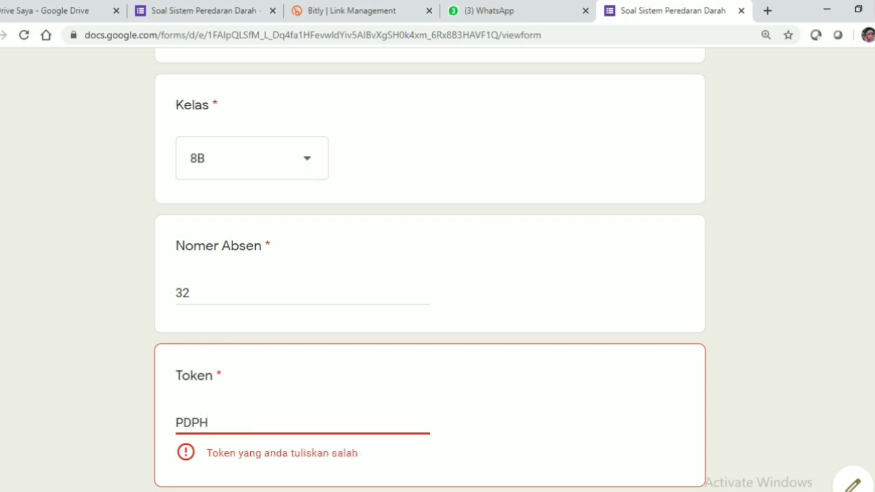
type("DPH1")
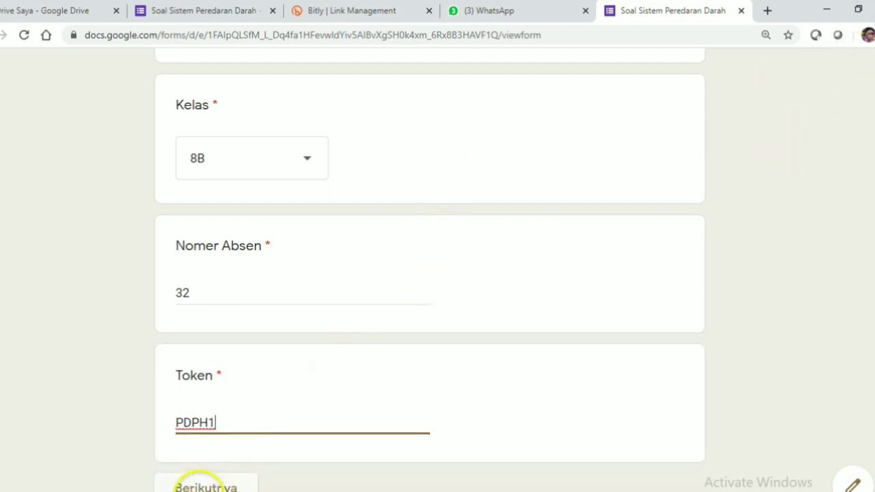
left_click(200, 484)
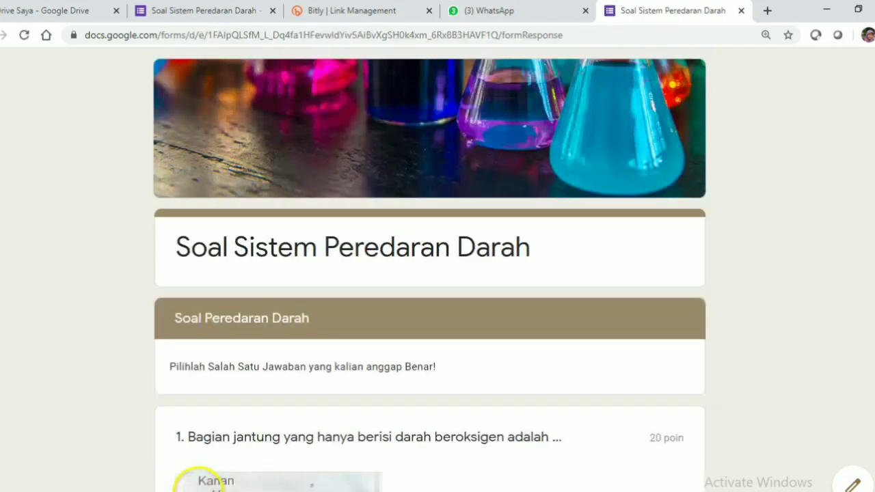
Step: Answer questions 1–4 with II dan IV, 120 hari, globulin, and 110 sistole/80 diastole
scroll(369, 401, "down", 7)
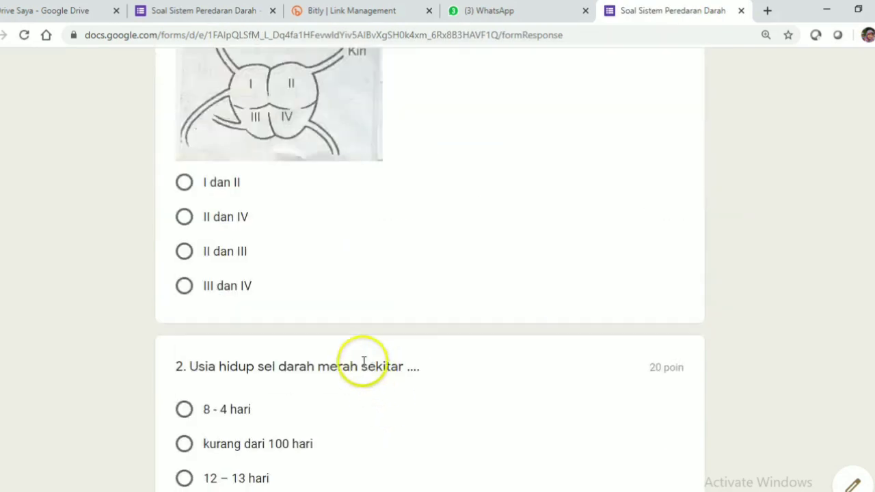
left_click(185, 219)
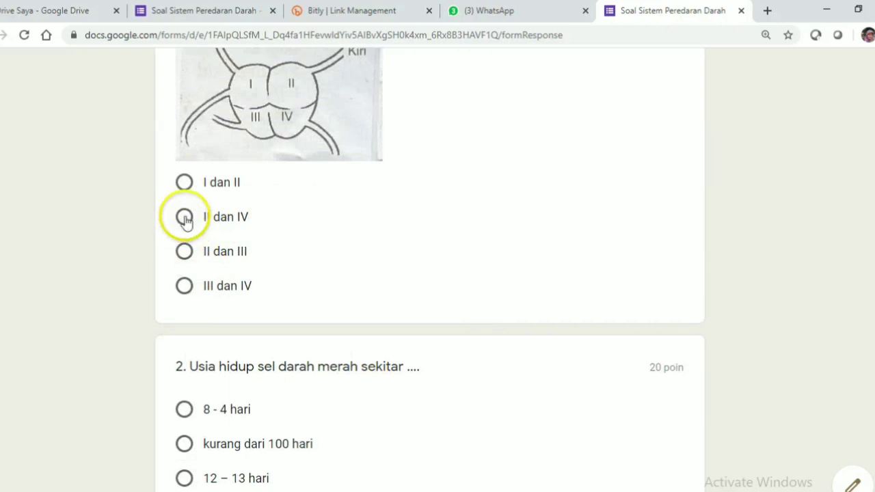
scroll(342, 321, "down", 3)
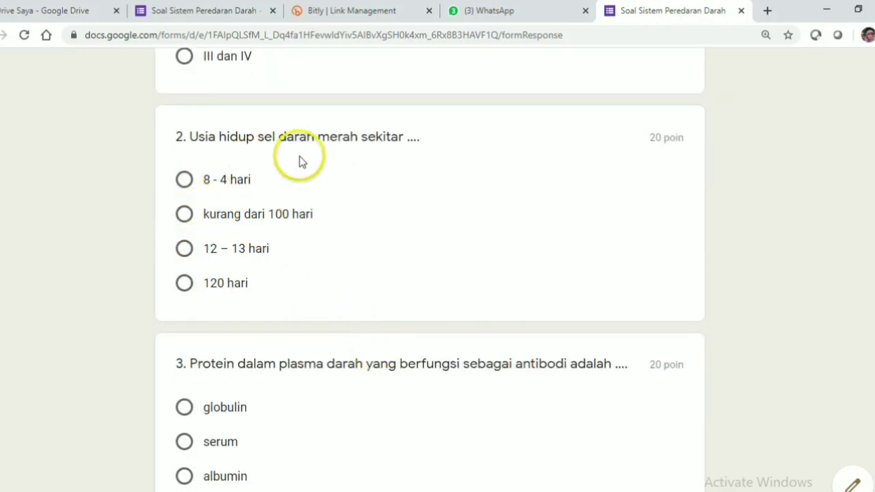
left_click(184, 283)
scroll(321, 328, "down", 3)
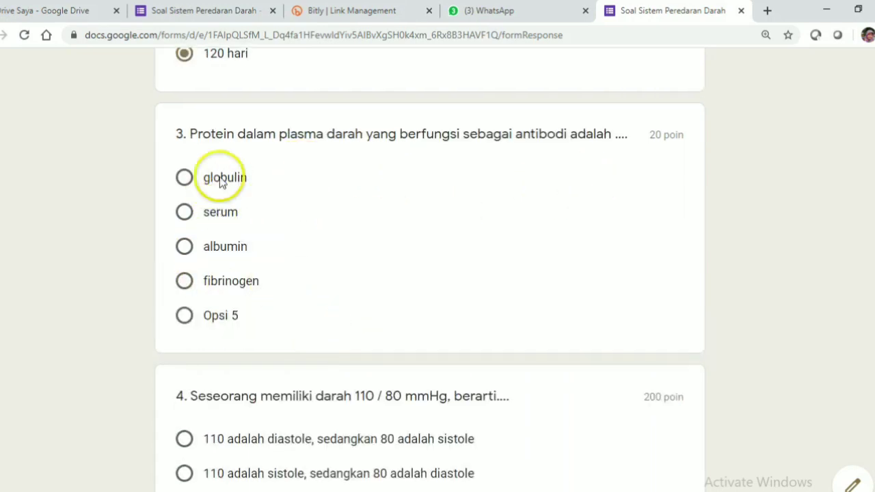
left_click(183, 179)
scroll(360, 301, "down", 3)
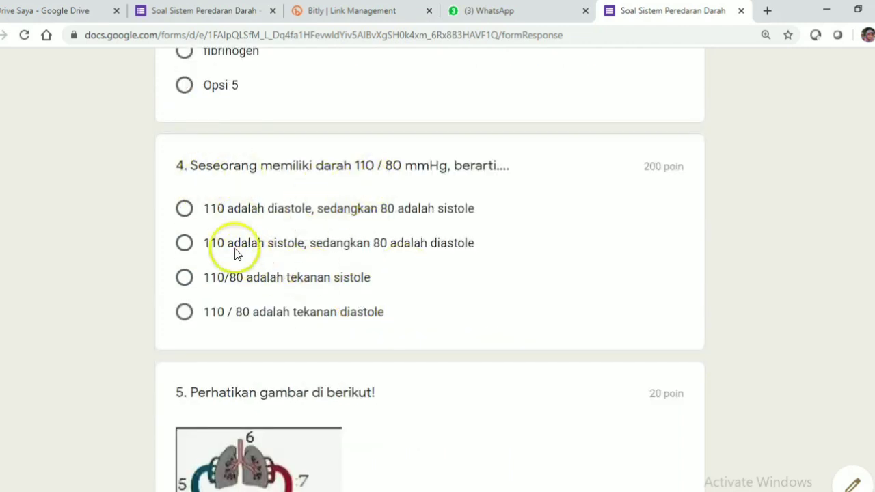
left_click(185, 245)
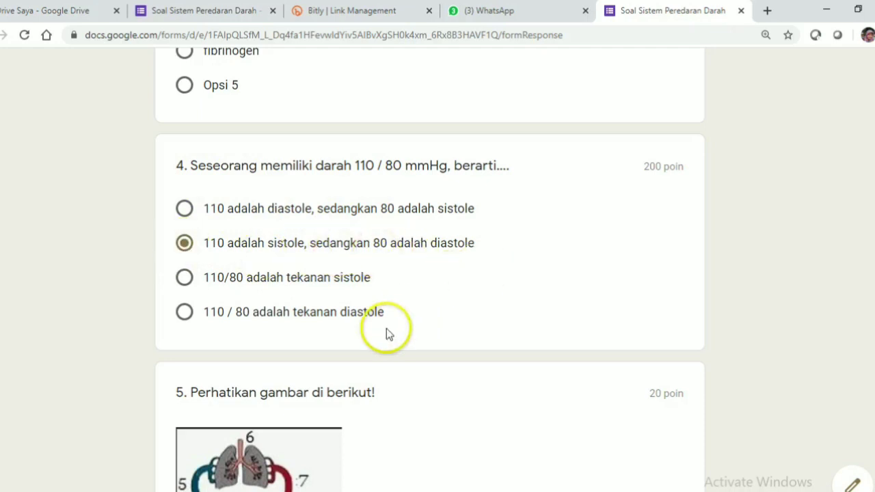
scroll(387, 328, "down", 6)
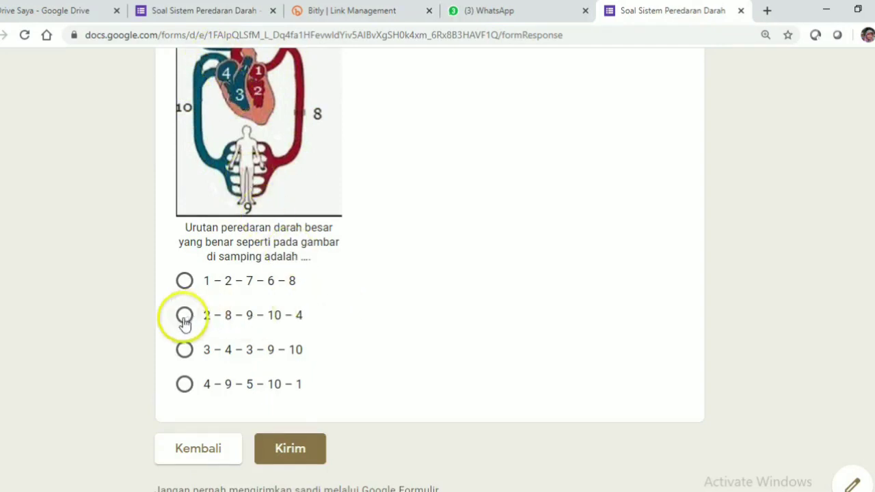
scroll(436, 381, "down", 1)
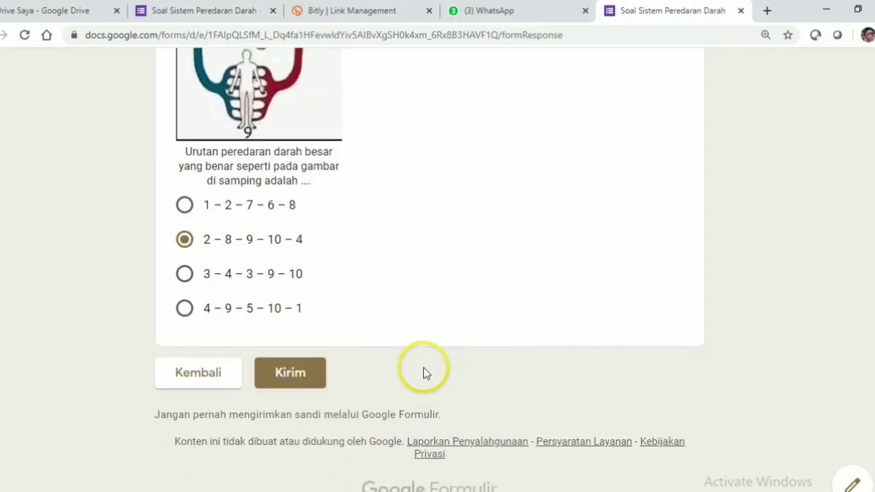
Step: Submit the response, confirm the 280/280 score, and return to the quiz editor tab
left_click(292, 377)
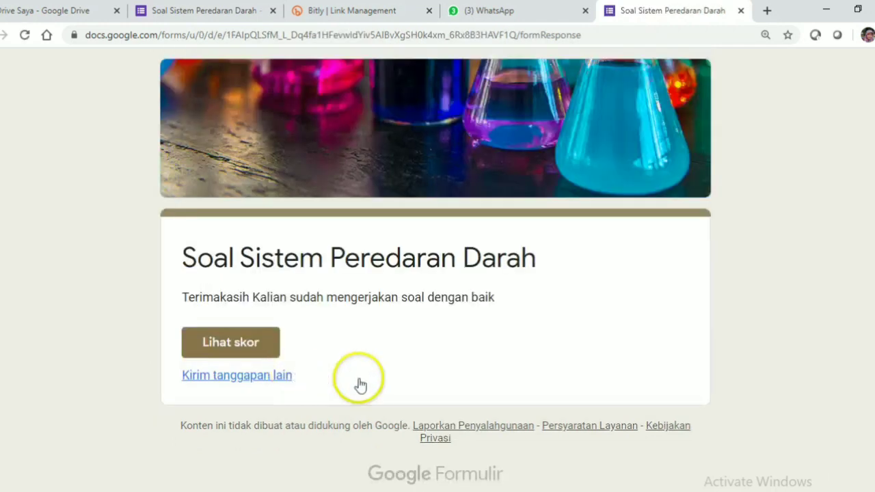
left_click(238, 344)
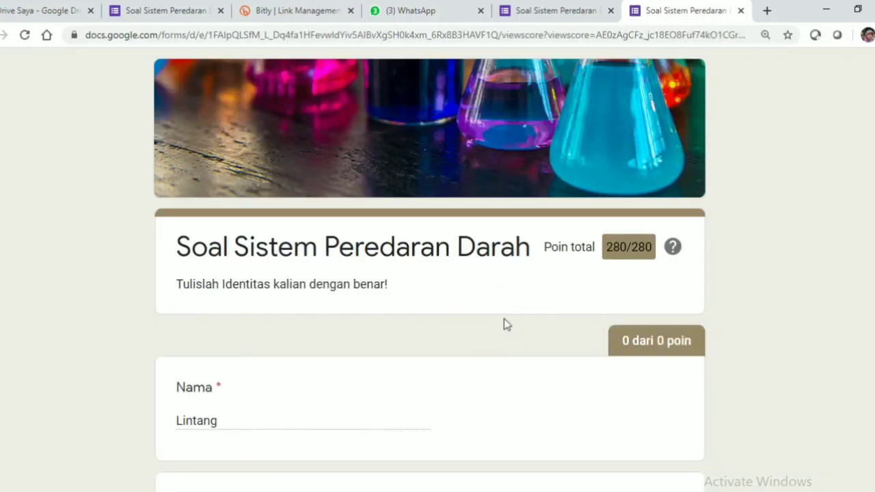
scroll(506, 321, "down", 3)
scroll(508, 323, "up", 3)
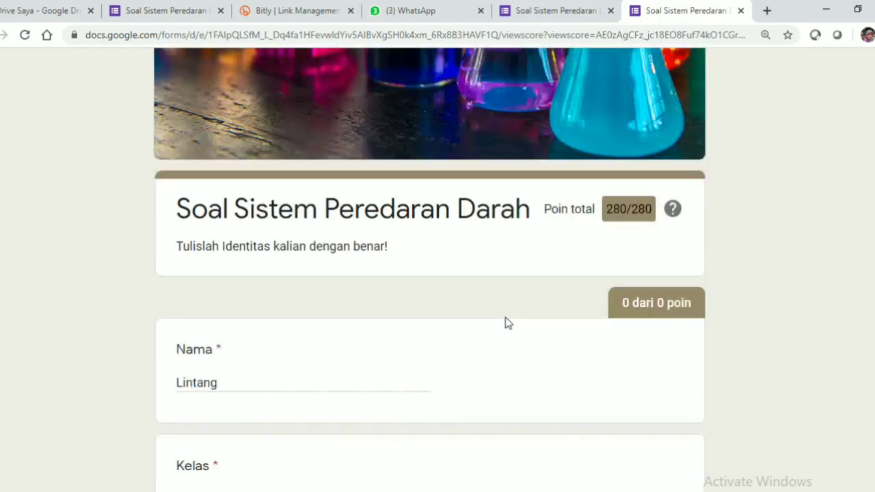
left_click(742, 10)
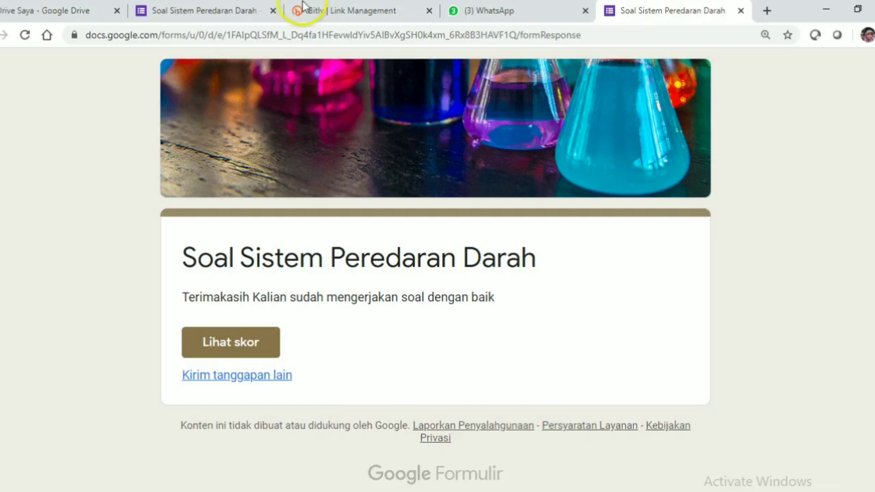
left_click(218, 10)
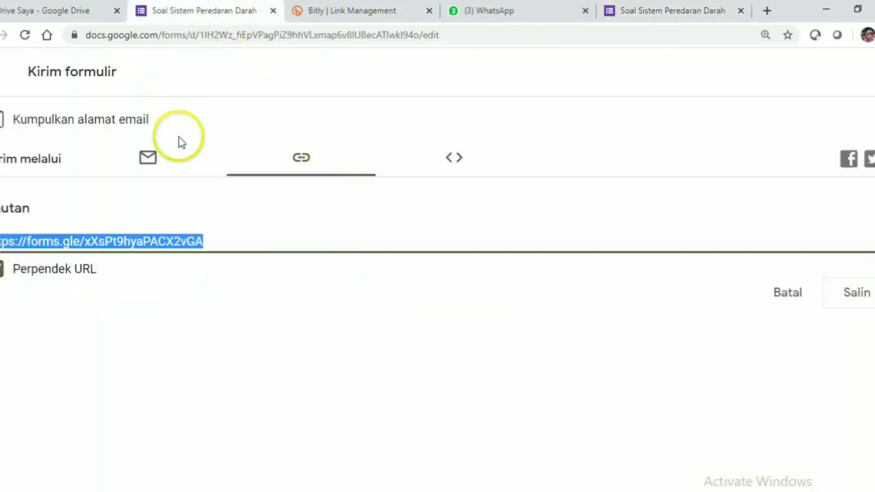
Step: Close the send-form panel and check question 1's answer key
key("Escape")
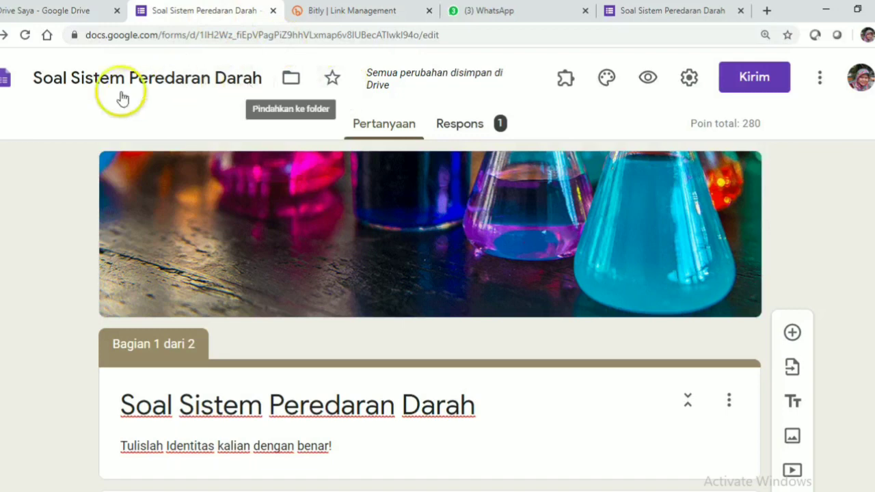
scroll(396, 238, "down", 5)
scroll(393, 236, "down", 15)
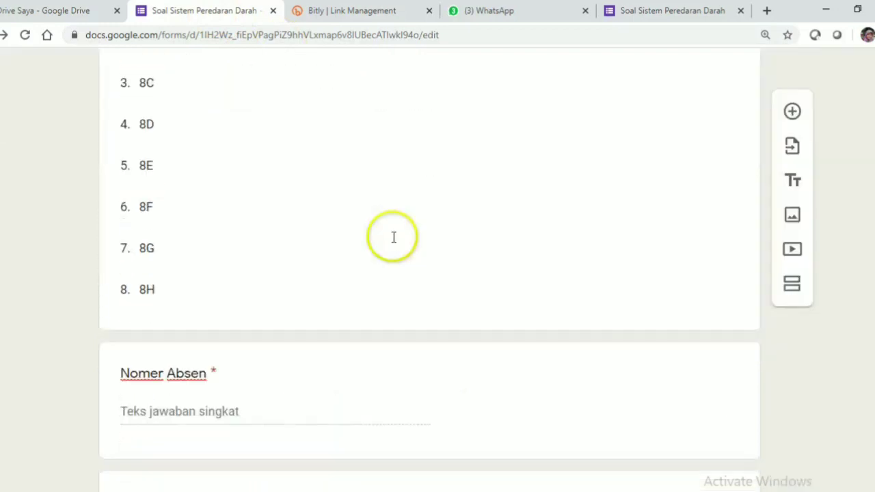
scroll(394, 238, "down", 3)
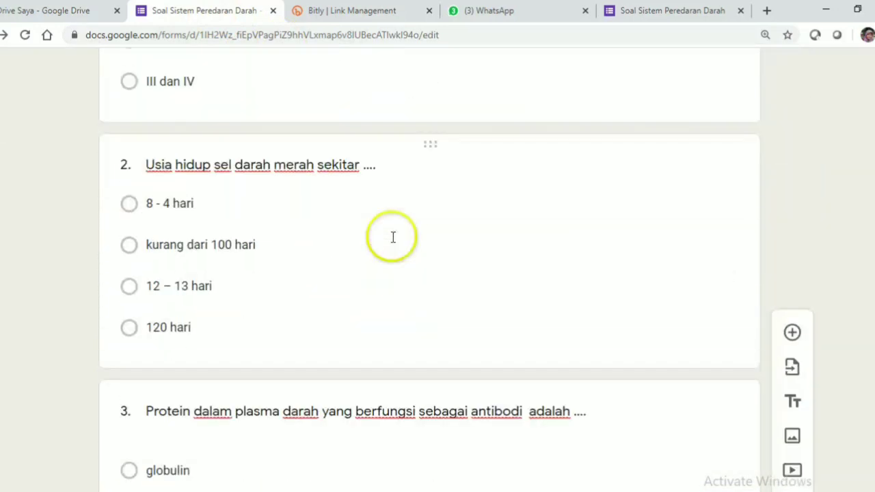
scroll(394, 237, "up", 12)
scroll(393, 238, "down", 4)
scroll(394, 239, "down", 1)
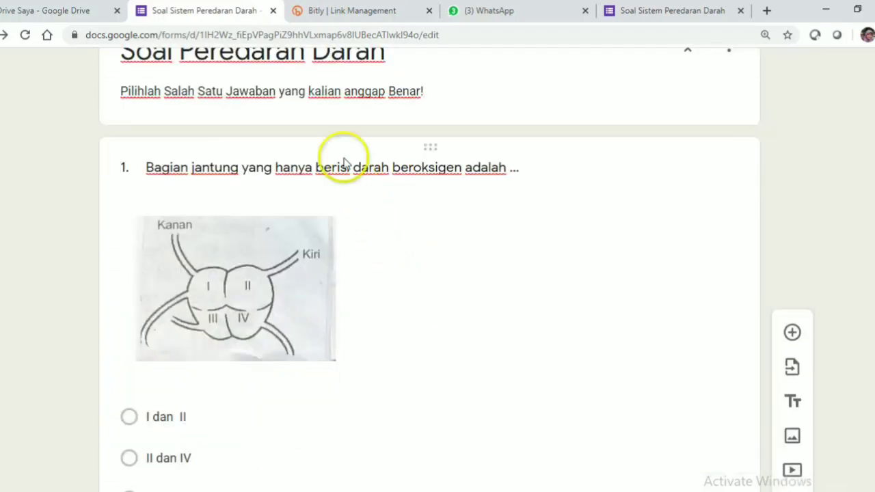
left_click(368, 215)
scroll(564, 308, "down", 4)
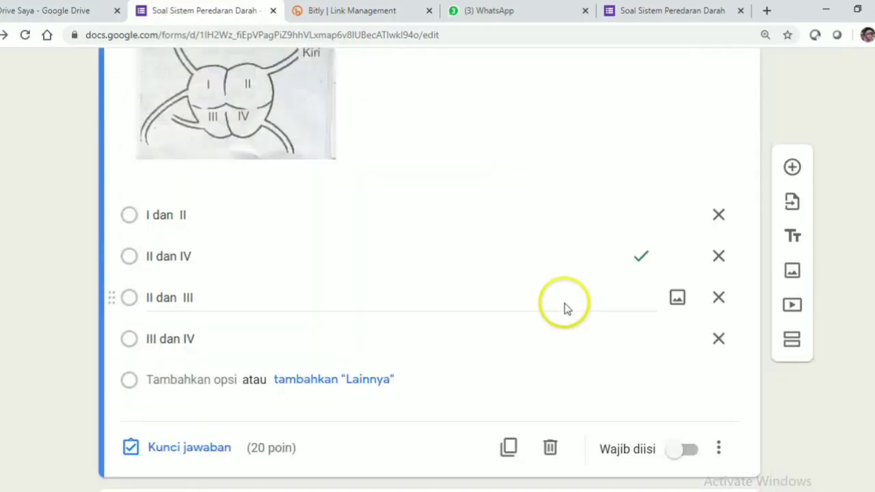
scroll(555, 274, "up", 4)
scroll(555, 298, "down", 3)
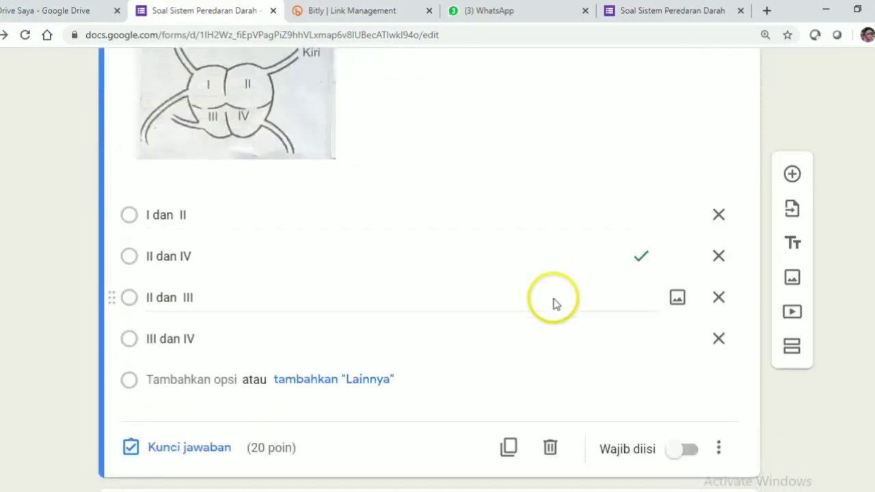
left_click(199, 448)
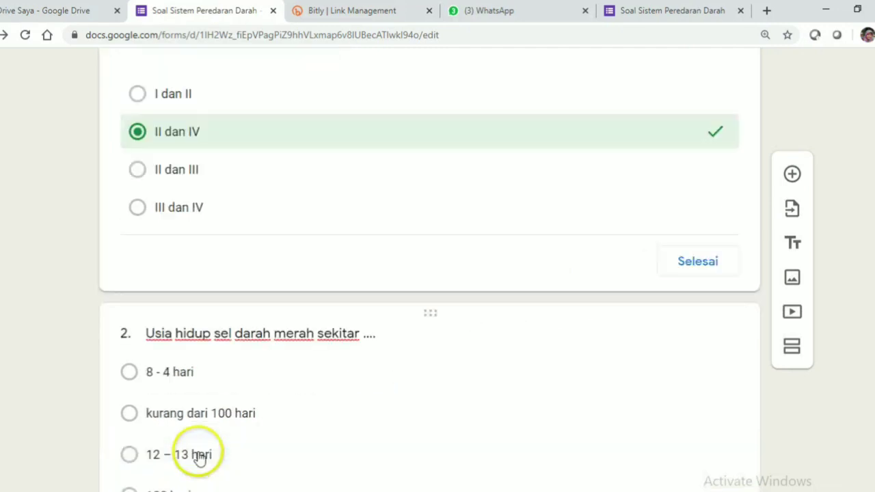
scroll(449, 406, "up", 6)
scroll(449, 406, "down", 9)
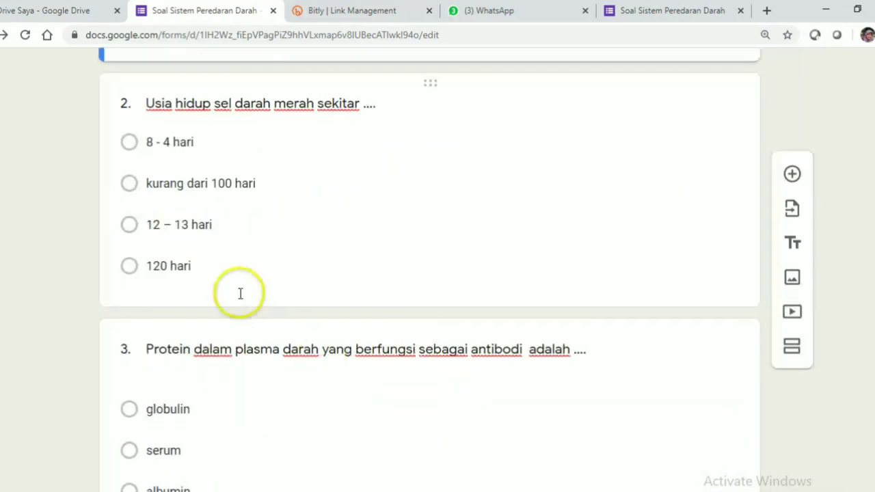
Step: Check the answer keys for questions 2 and 3, then open question 4 for editing
left_click(234, 288)
left_click(203, 251)
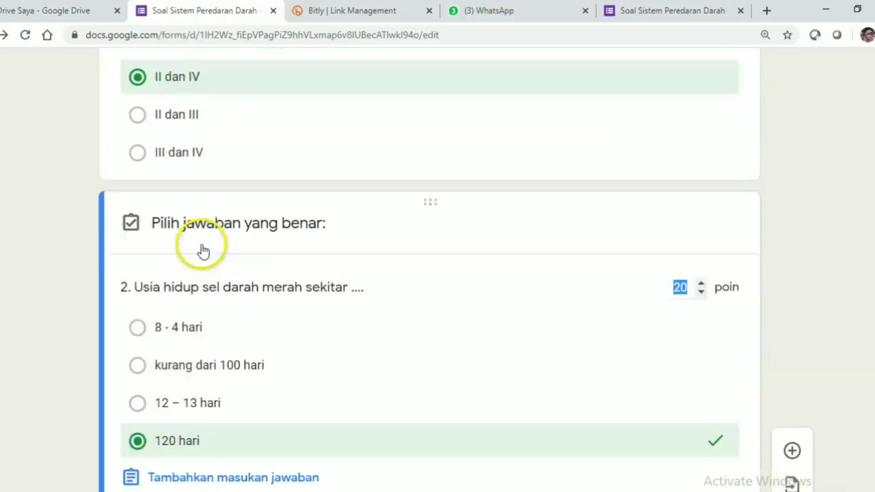
scroll(404, 380, "down", 10)
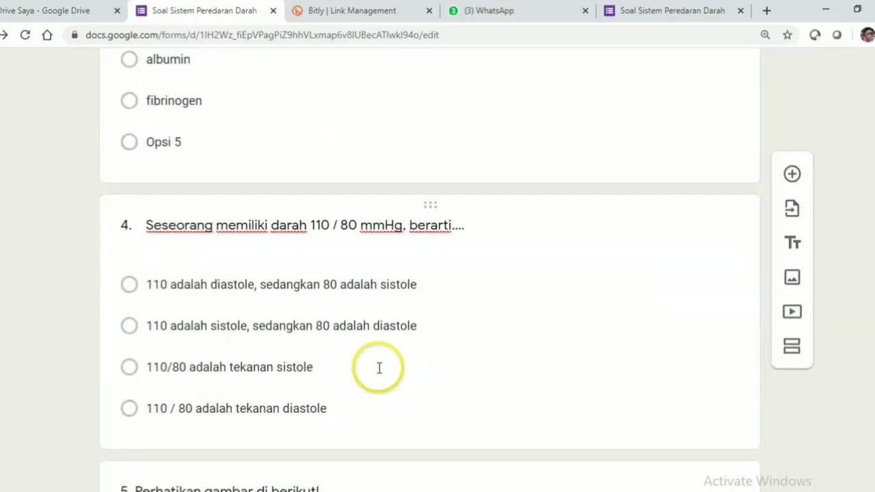
scroll(377, 366, "up", 3)
left_click(290, 327)
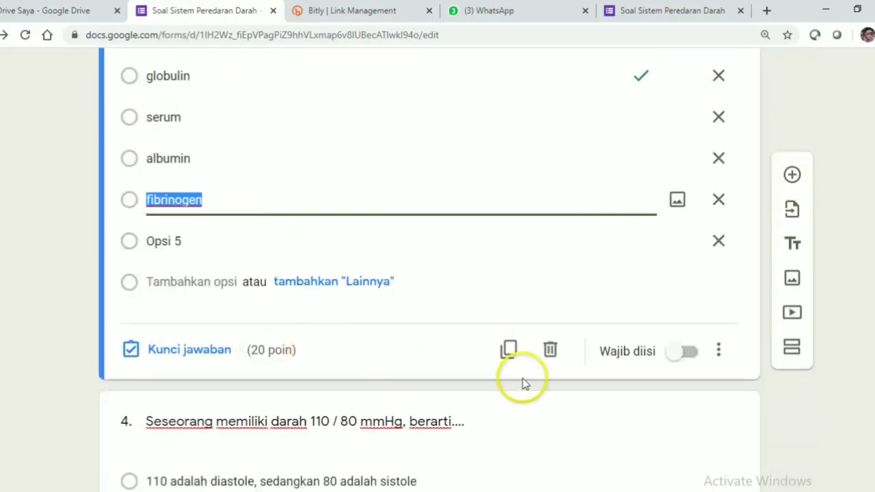
scroll(523, 381, "up", 6)
scroll(524, 380, "down", 3)
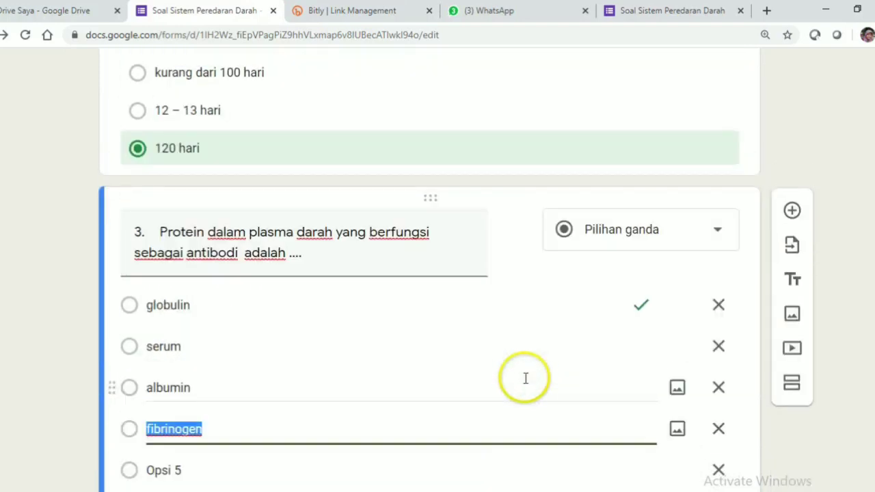
scroll(519, 378, "down", 3)
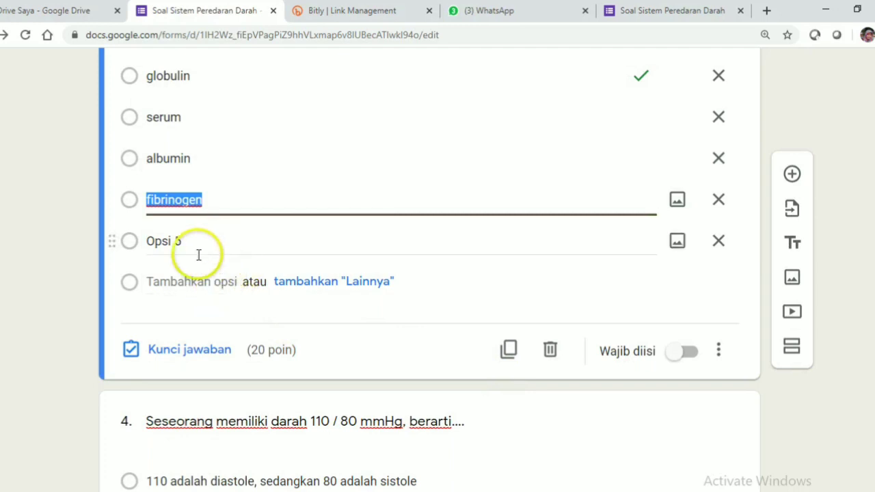
left_click(200, 357)
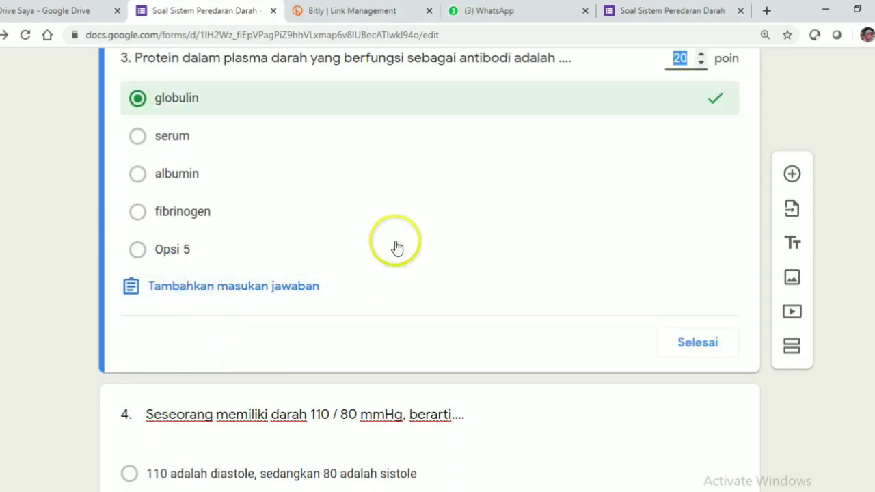
scroll(406, 290, "down", 3)
left_click(293, 311)
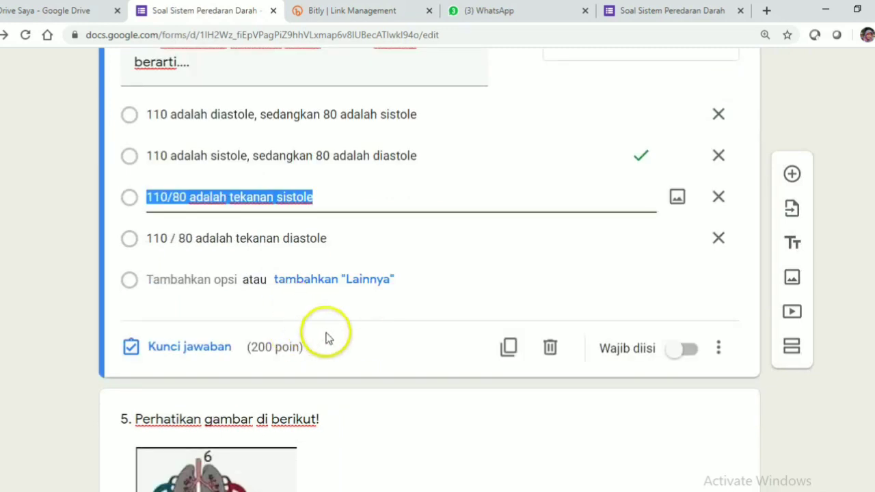
scroll(327, 339, "up", 3)
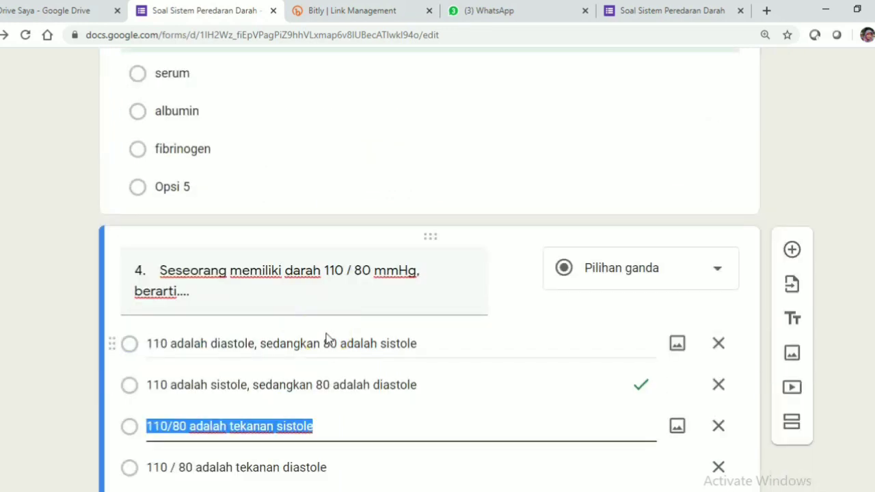
scroll(326, 339, "down", 3)
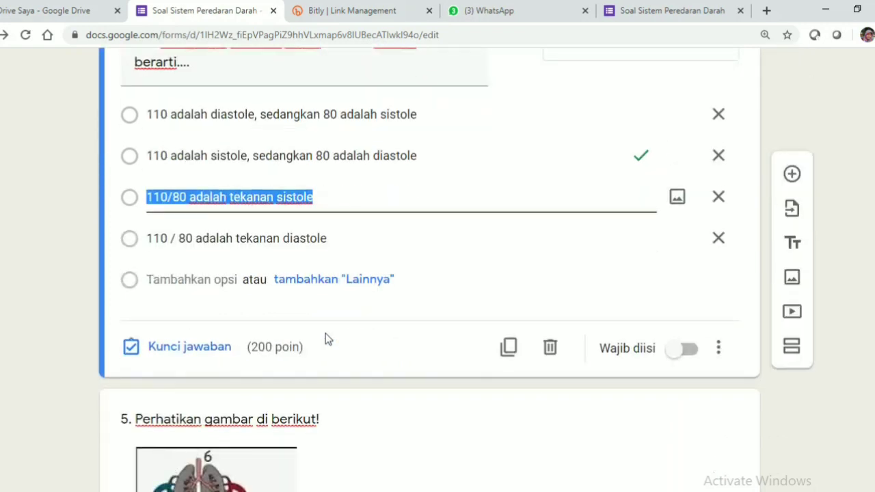
Step: Change question 4's value in its answer key from 200 to 20 points
left_click(211, 348)
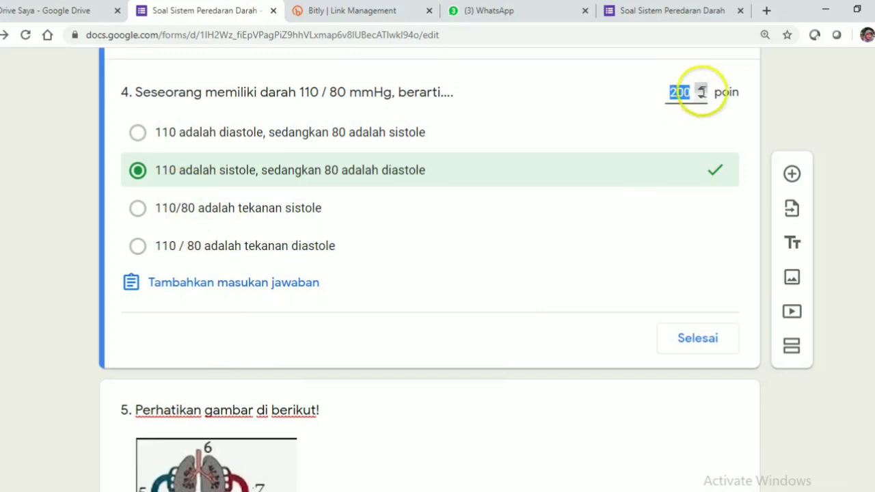
left_click(701, 90)
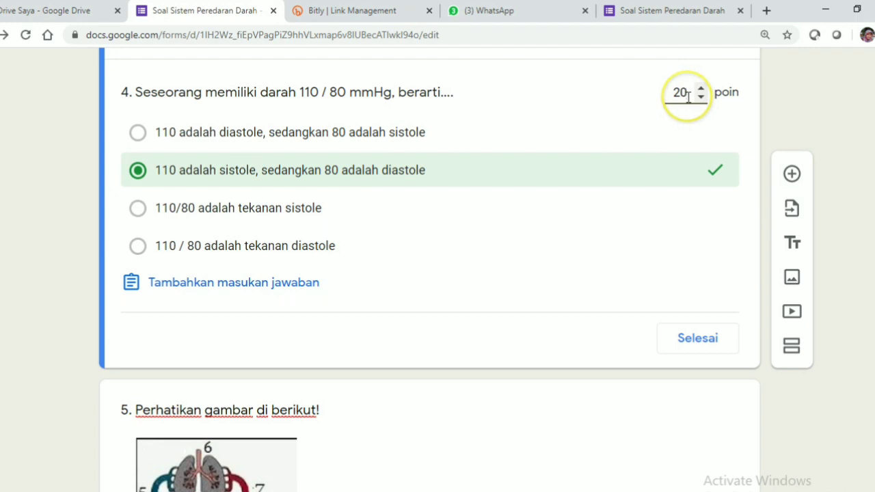
left_click(696, 338)
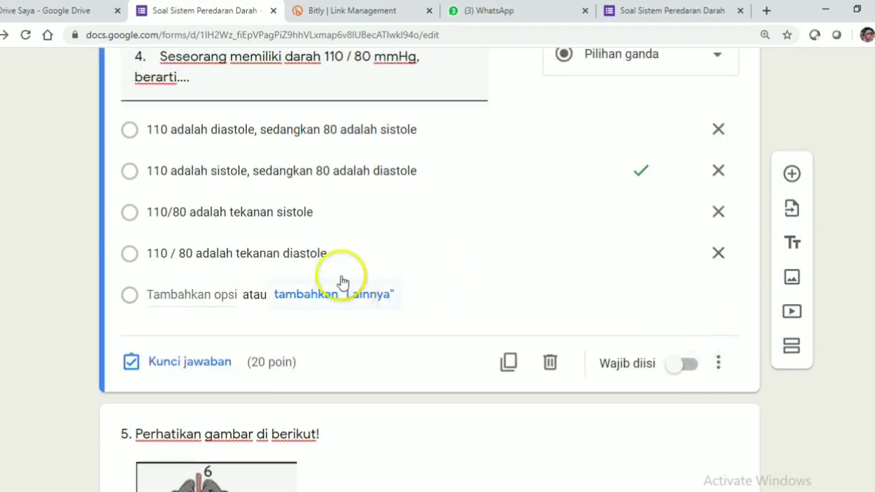
left_click(186, 361)
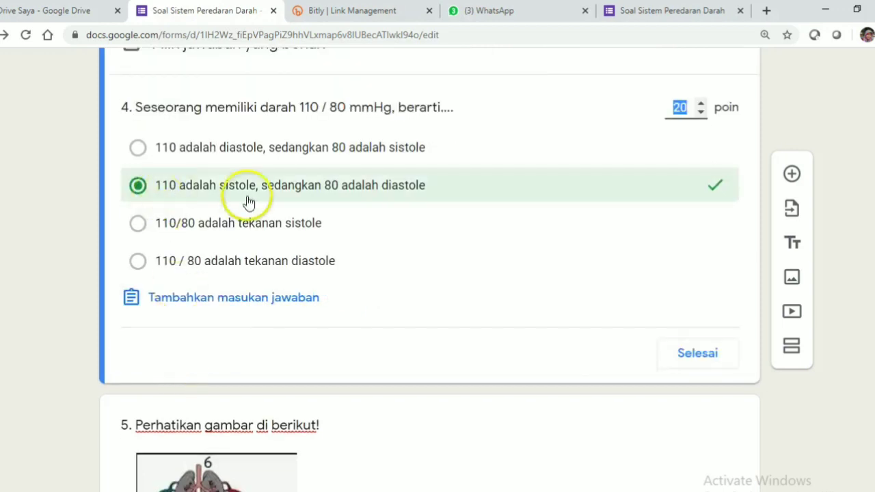
scroll(387, 299, "down", 6)
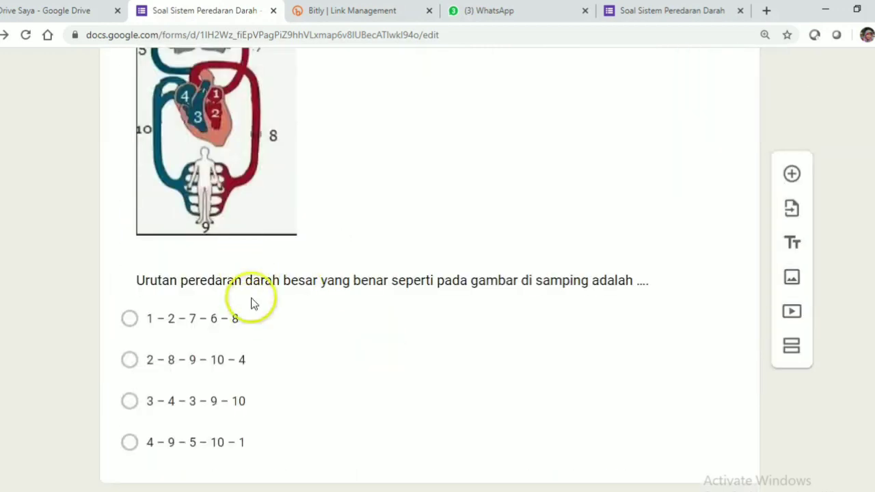
Step: Review question 5's answer key, confirming its correct option and 20 points
left_click(244, 229)
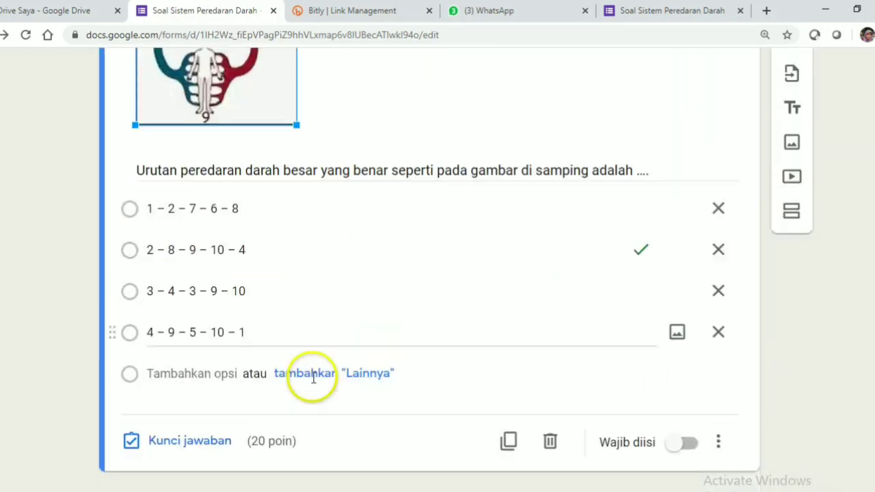
left_click(191, 441)
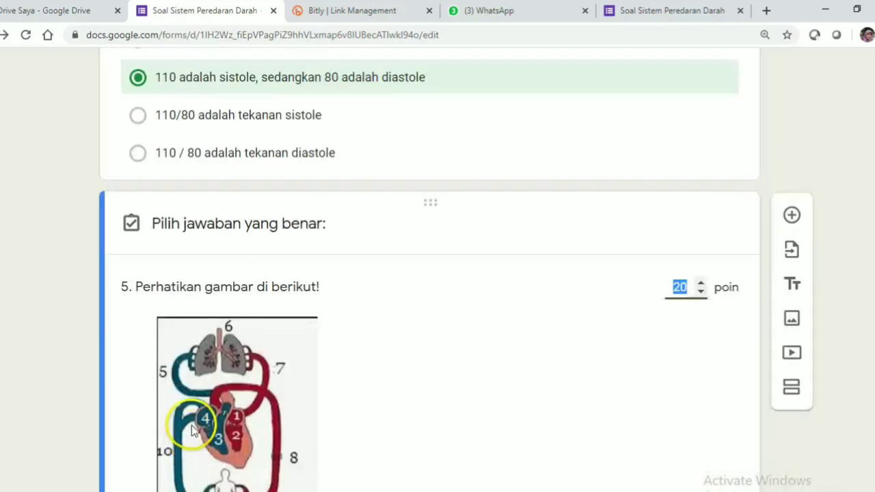
scroll(207, 353, "down", 5)
scroll(377, 328, "up", 5)
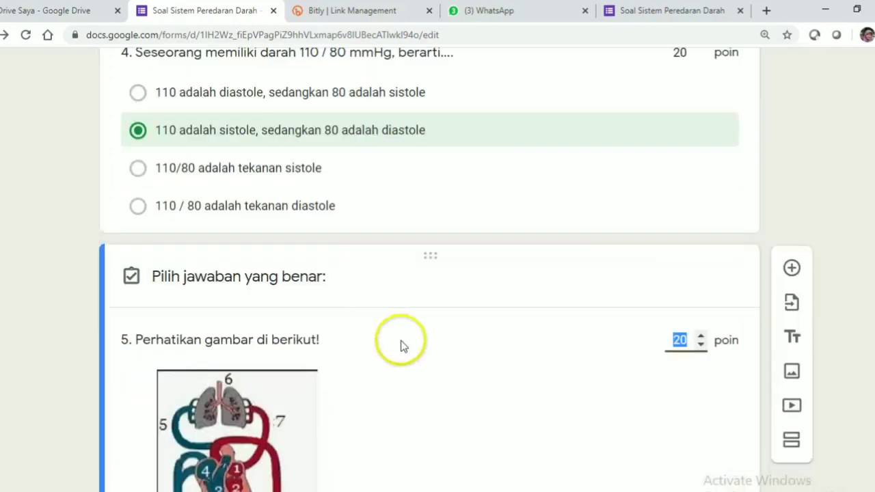
scroll(401, 348, "down", 5)
left_click(706, 446)
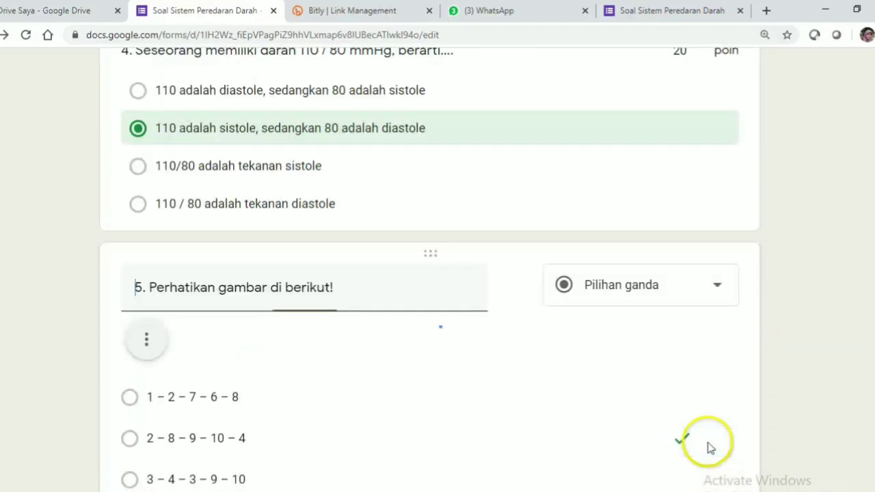
scroll(542, 410, "up", 20)
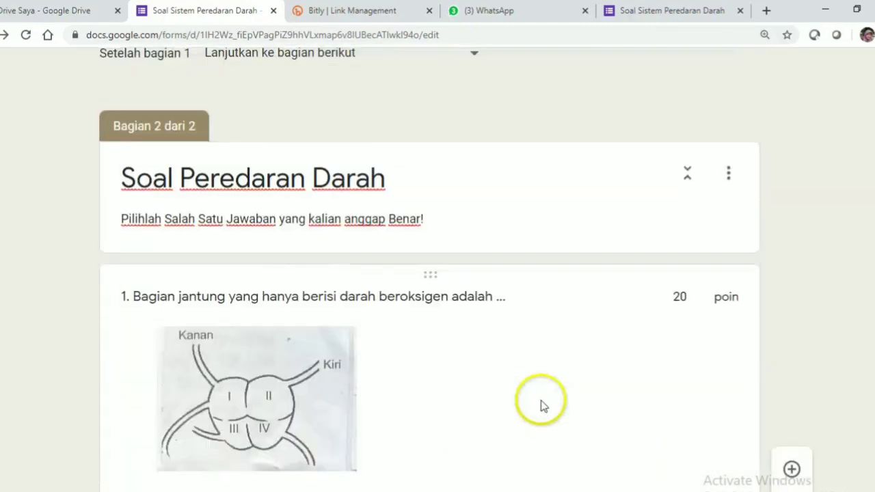
scroll(540, 404, "up", 10)
scroll(531, 391, "down", 7)
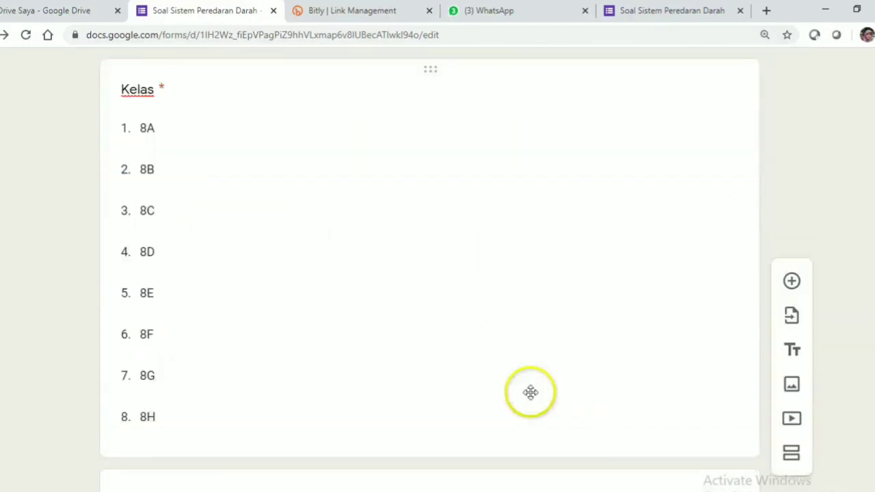
scroll(529, 392, "up", 8)
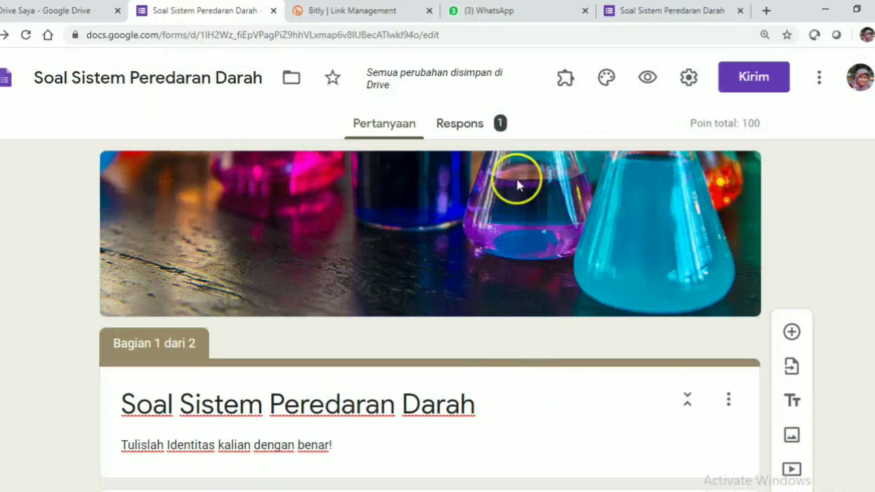
Step: View the Respons summary showing one response scoring 100/100 and its point distribution
left_click(462, 127)
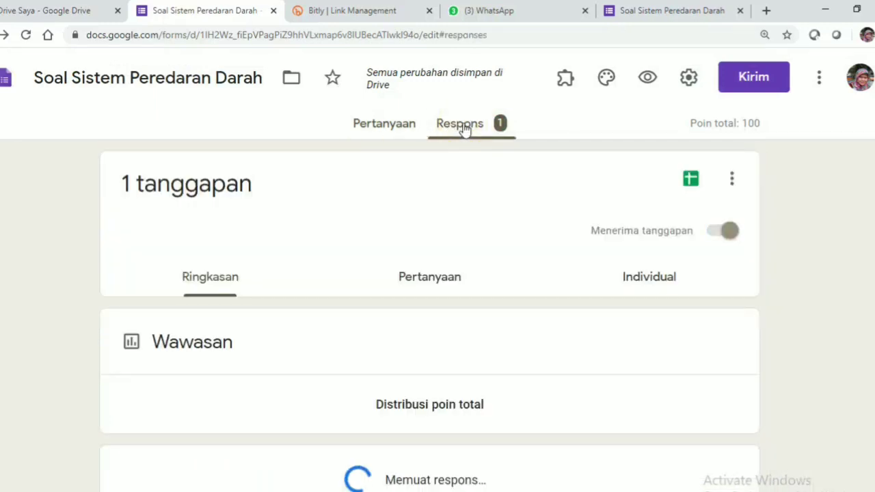
left_click(524, 250)
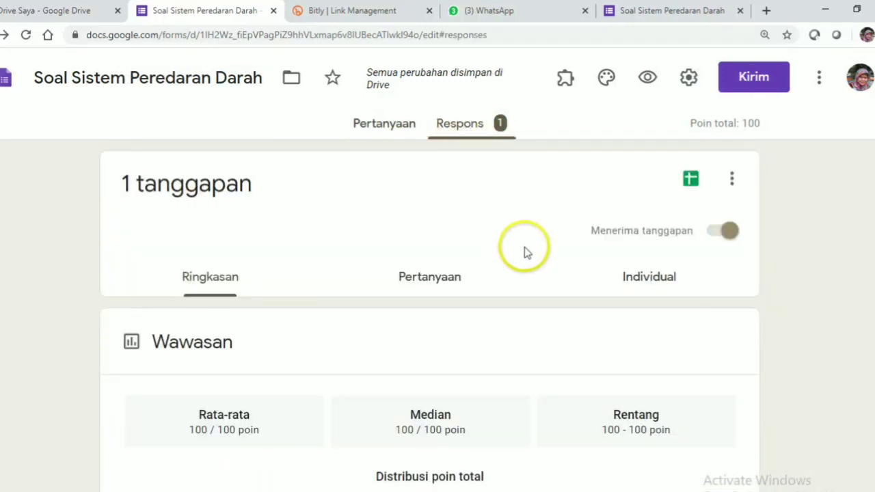
scroll(524, 254, "down", 3)
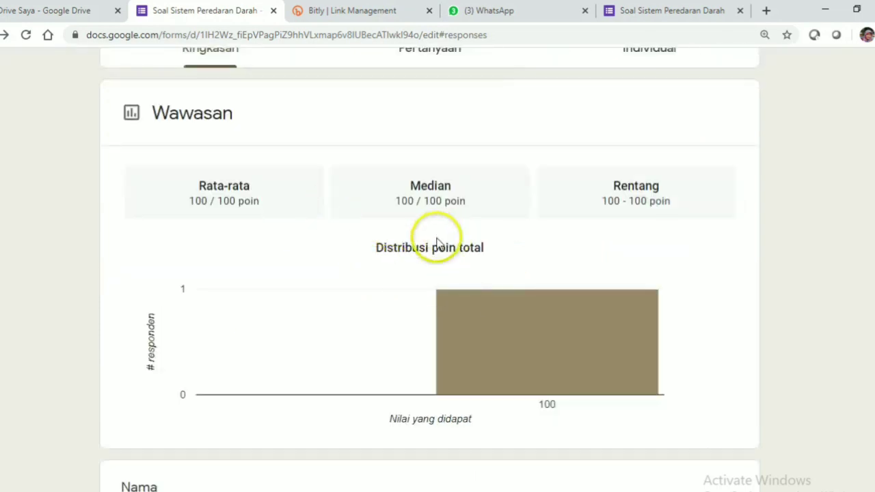
scroll(616, 243, "up", 3)
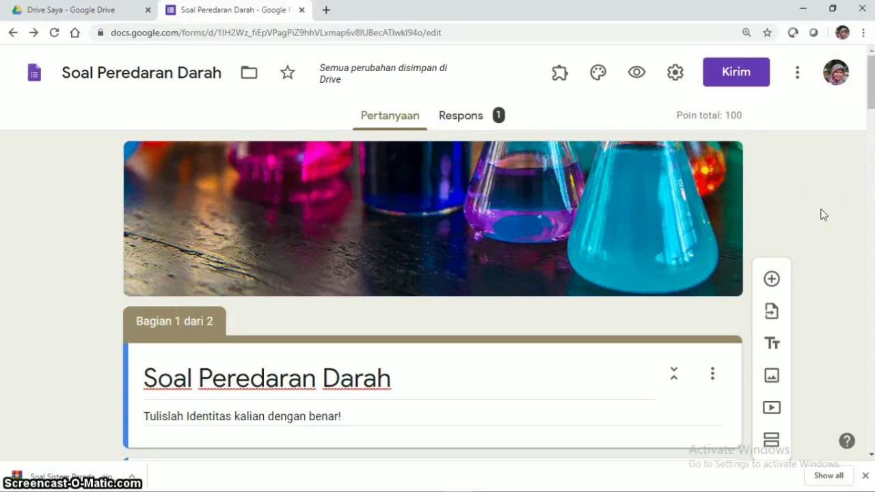
Step: Show the form's <> embed HTML code in the Kirim dialog, then open a new browser tab
left_click(816, 208)
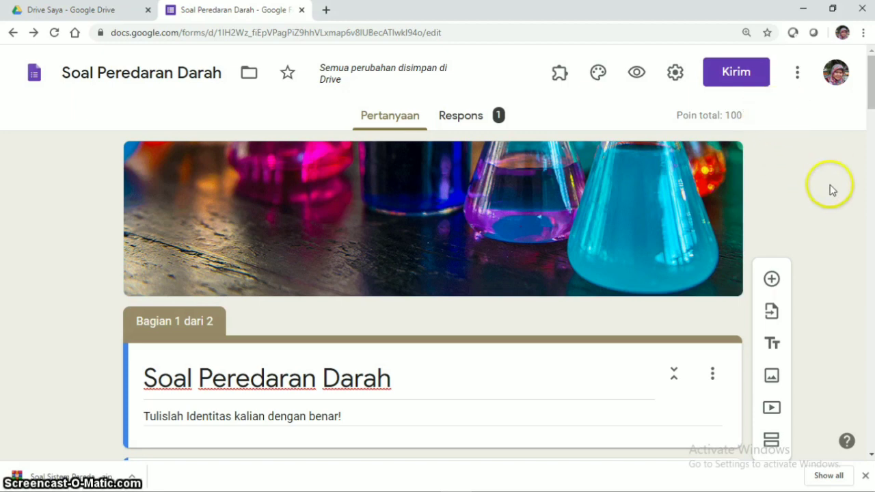
left_click(737, 74)
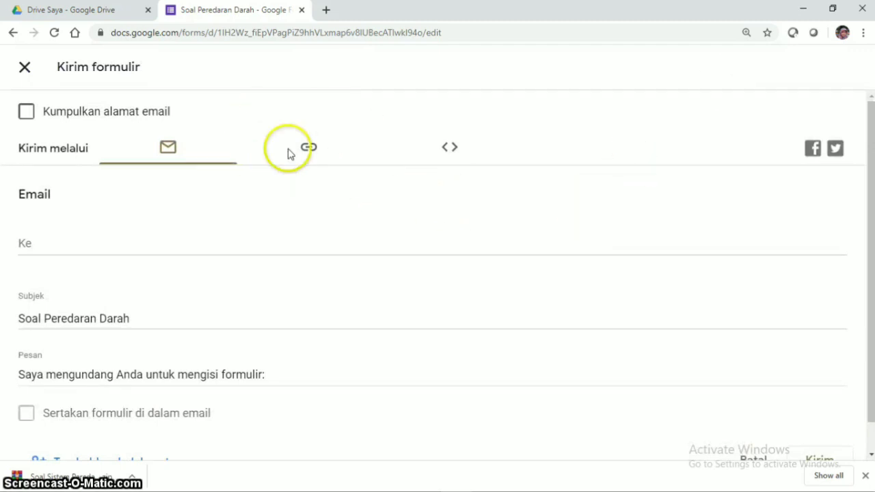
left_click(450, 154)
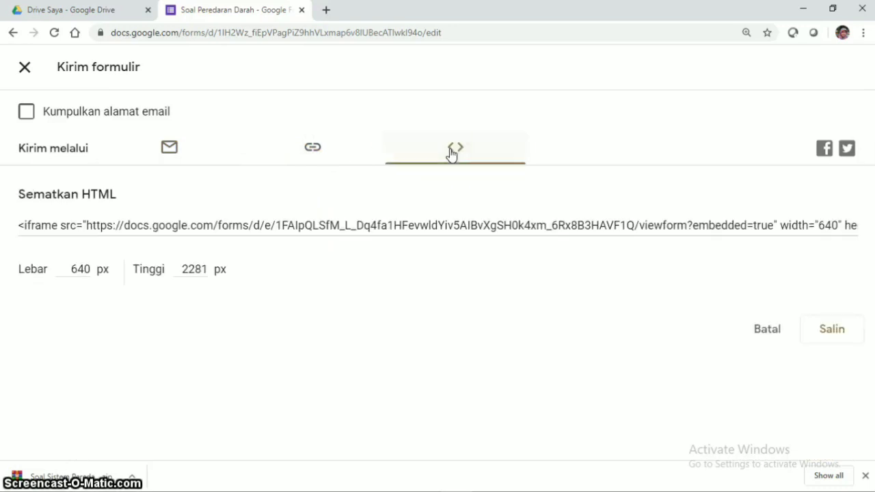
left_click(326, 11)
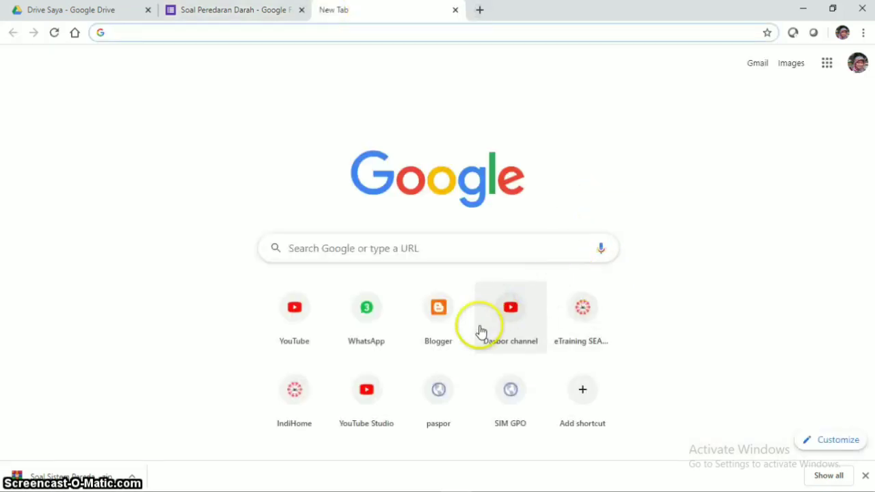
Step: Create a new Blogger post titled 'Soal Peredaran Darah' with its body in HTML view
left_click(439, 316)
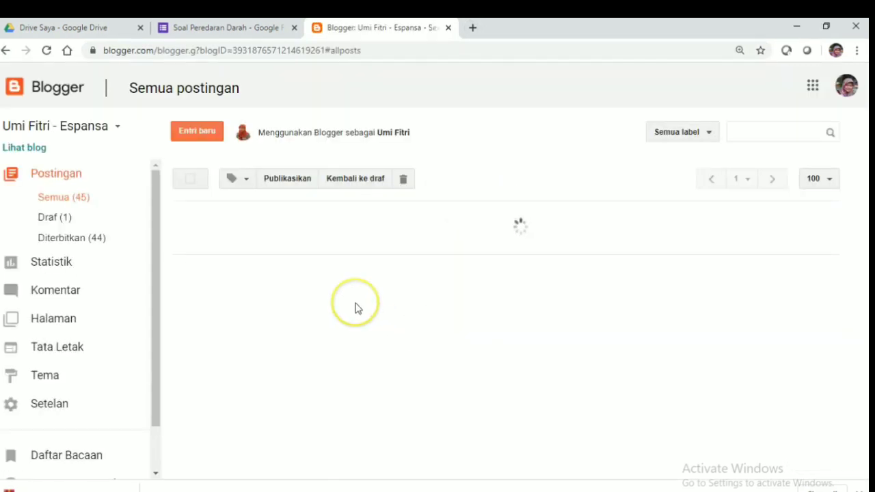
left_click(196, 132)
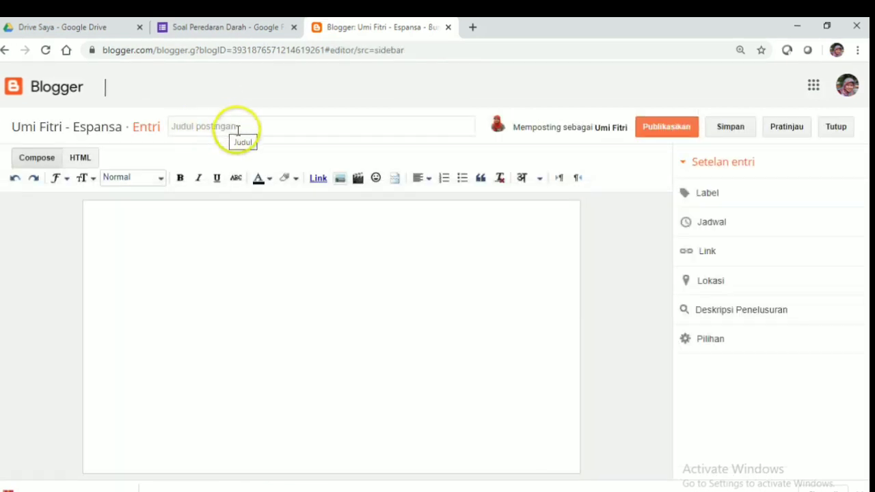
left_click(242, 130)
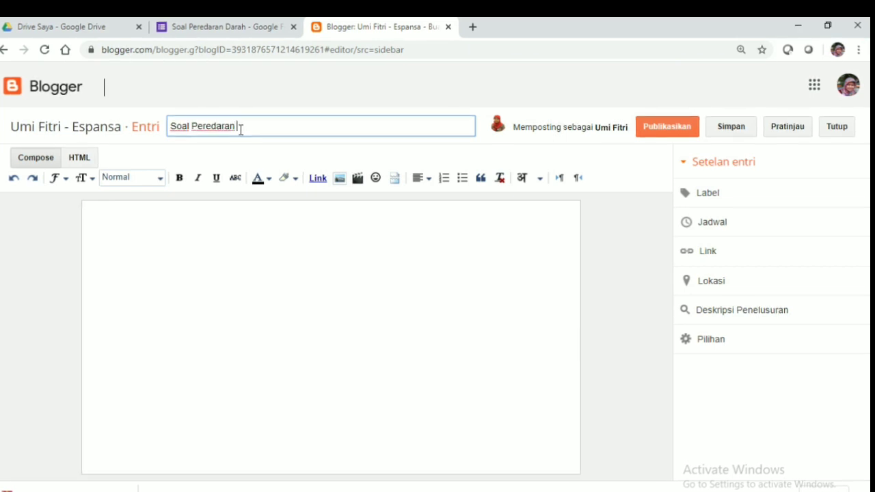
type("Soal Peredaran Darah")
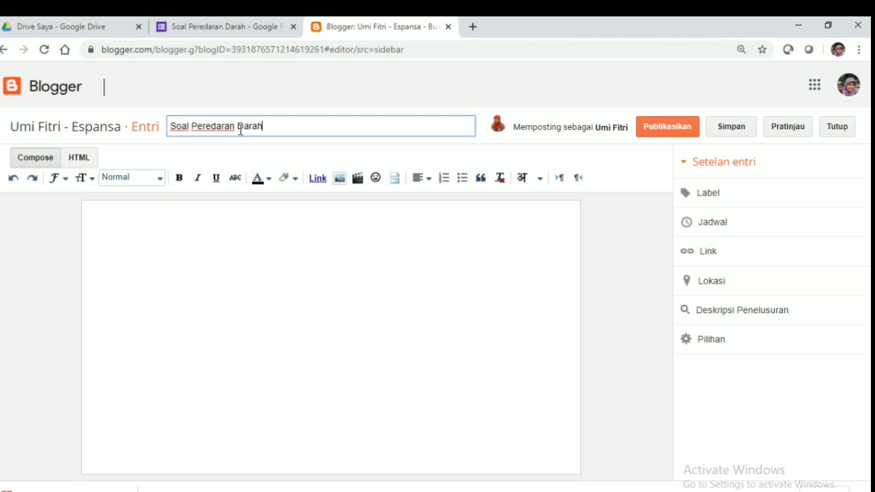
left_click(236, 236)
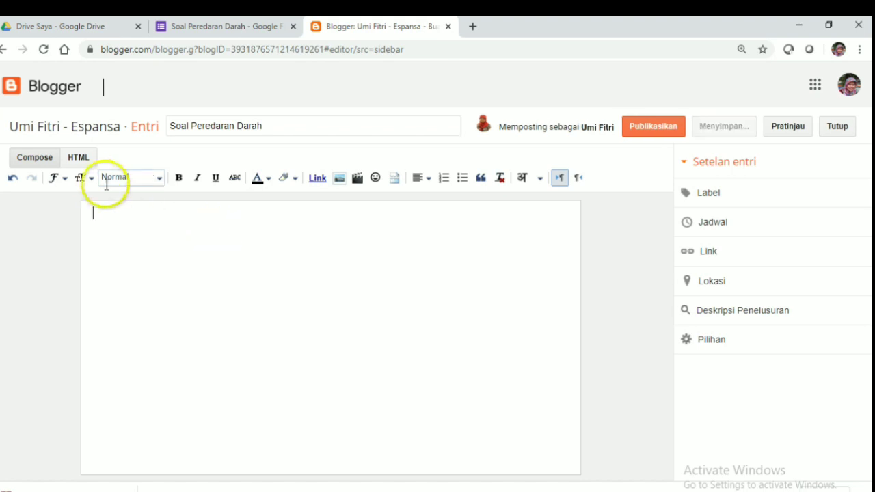
left_click(79, 163)
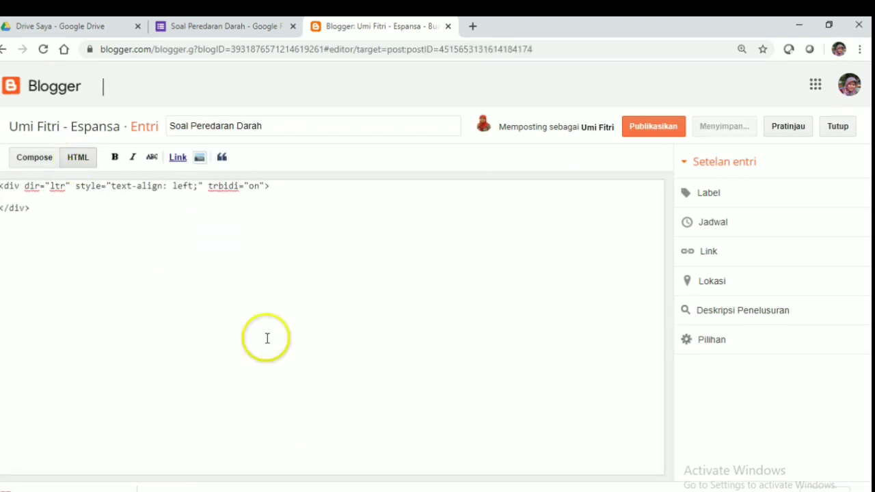
left_click(245, 32)
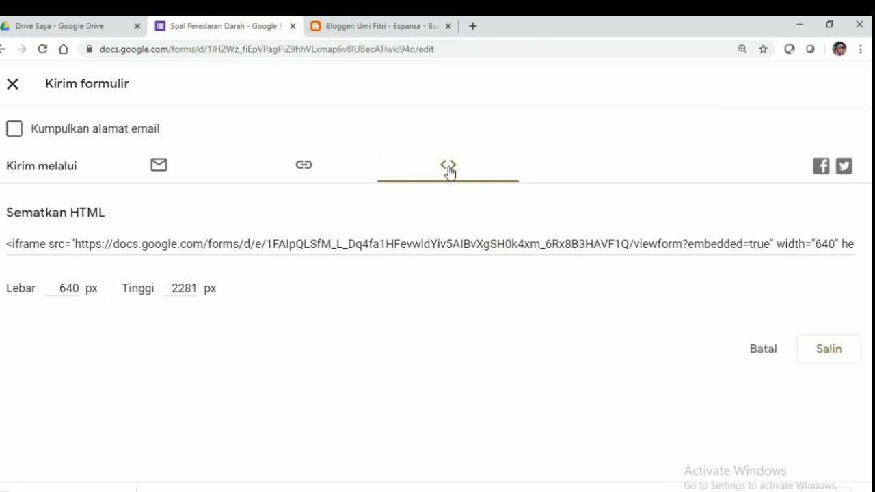
Step: Copy the form's iframe embed code and paste it into the post's HTML body
left_click(7, 244)
right_click(8, 248)
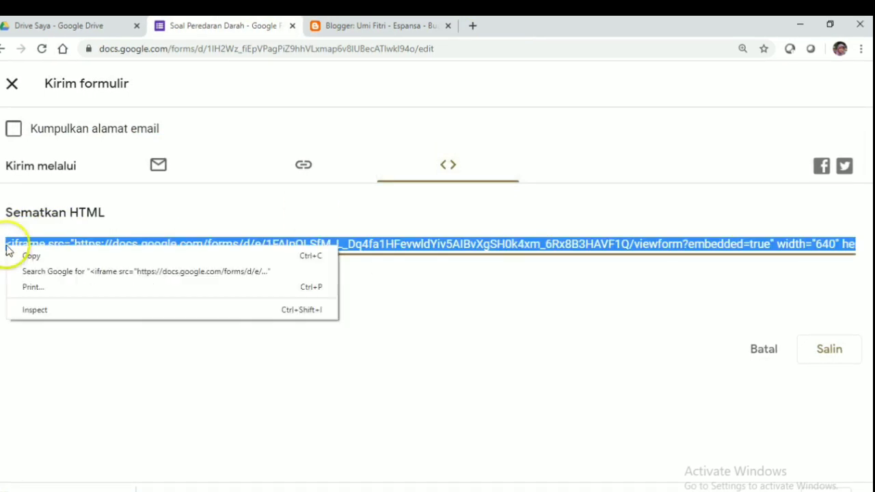
left_click(43, 257)
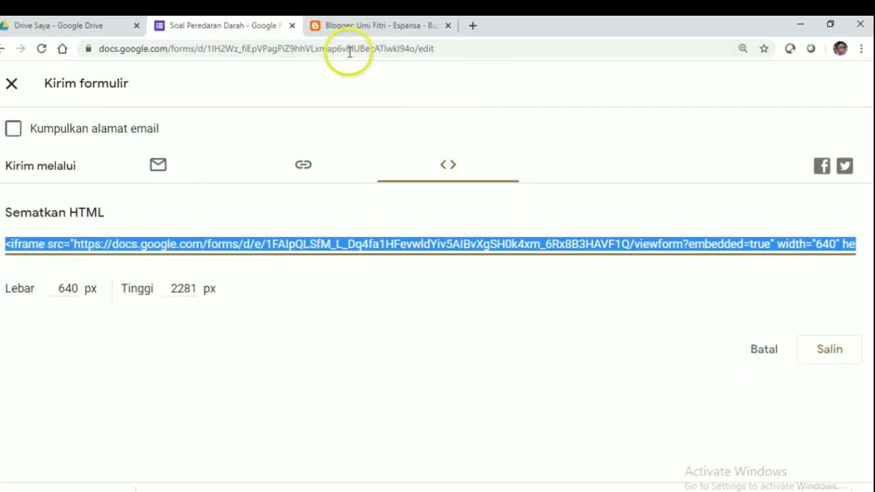
left_click(358, 27)
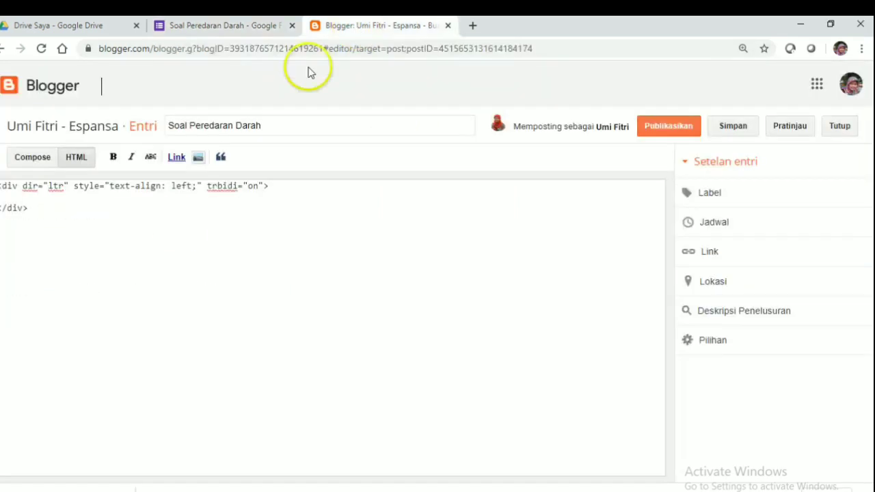
right_click(12, 226)
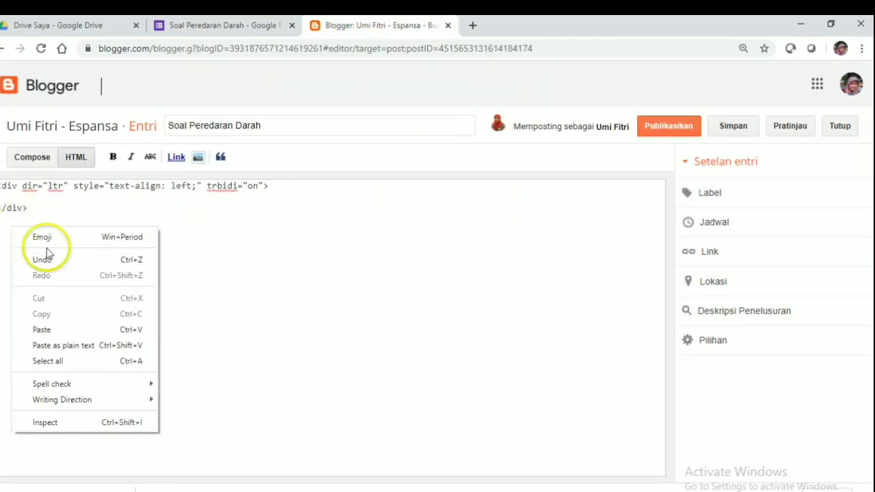
left_click(52, 328)
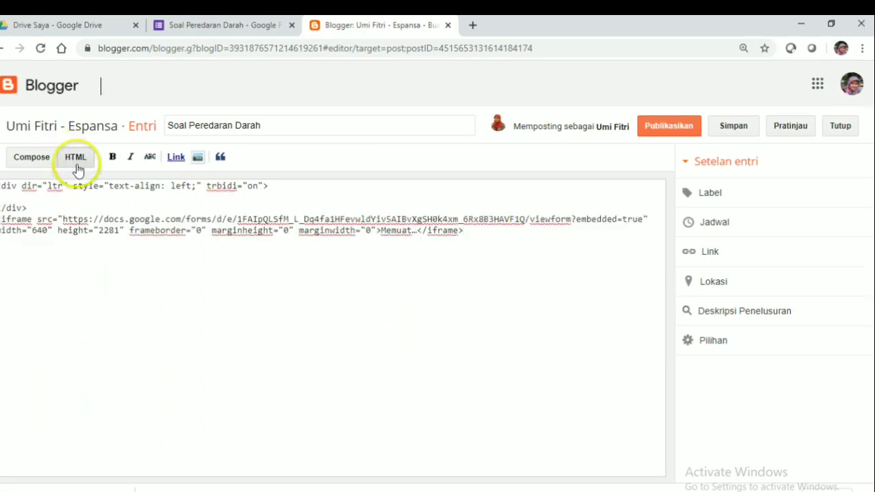
Step: Publish the post from Compose view, then reopen it for editing
left_click(44, 161)
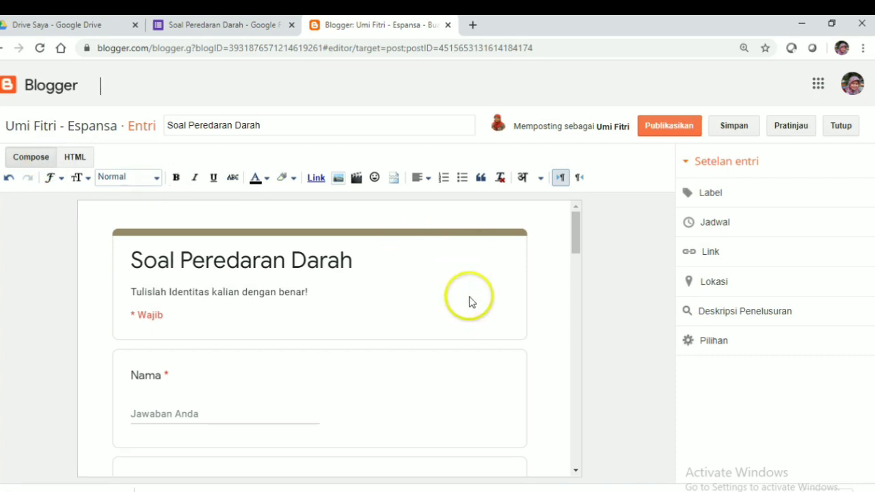
left_click(658, 130)
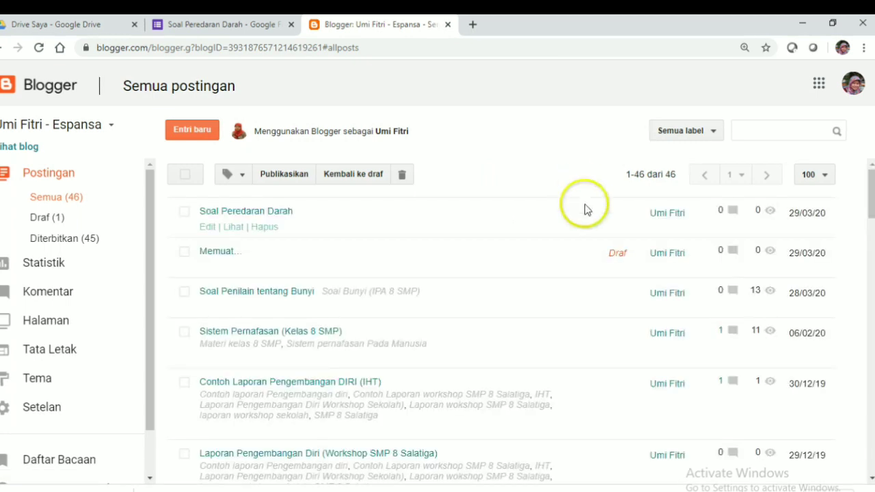
scroll(540, 226, "down", 3)
scroll(482, 274, "up", 3)
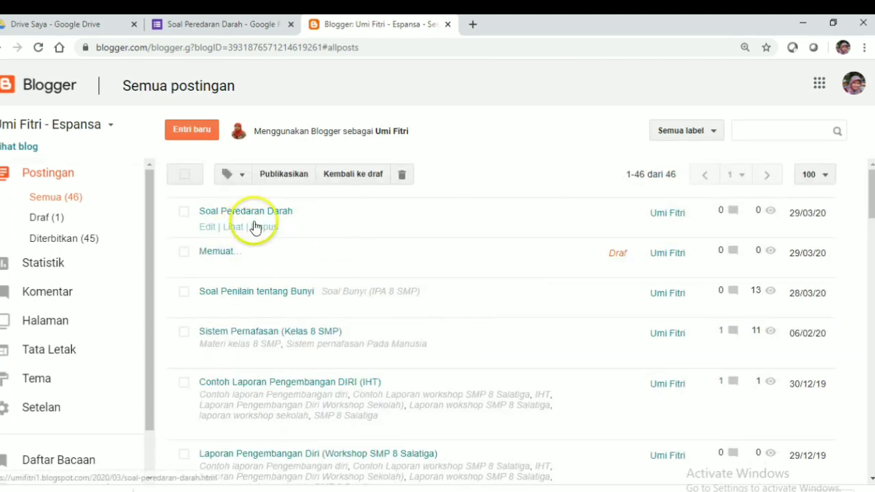
left_click(206, 227)
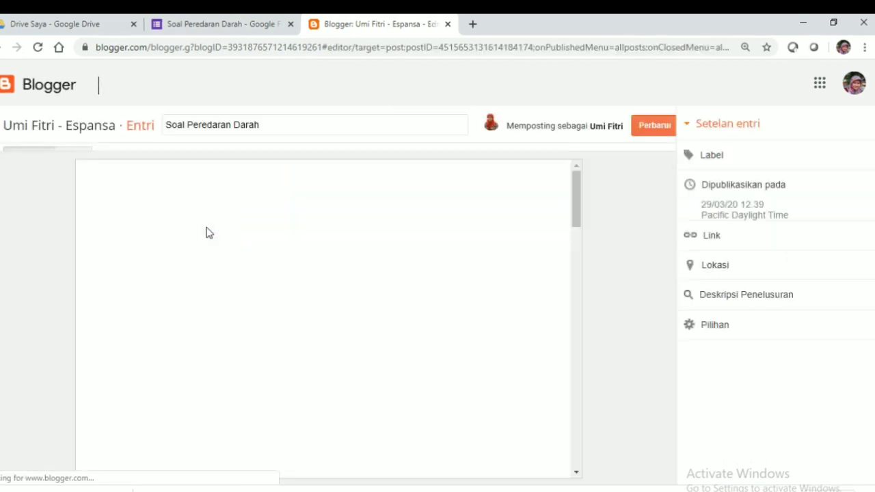
Step: In the post's Label settings, enter 'Soal Peredaran Darah, Soal Penilaian Peredaran Darah' and confirm
left_click(712, 195)
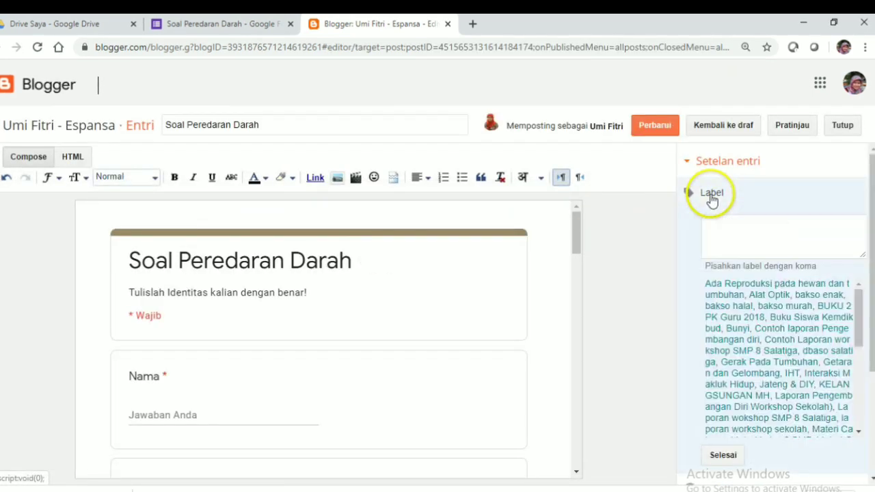
type("S")
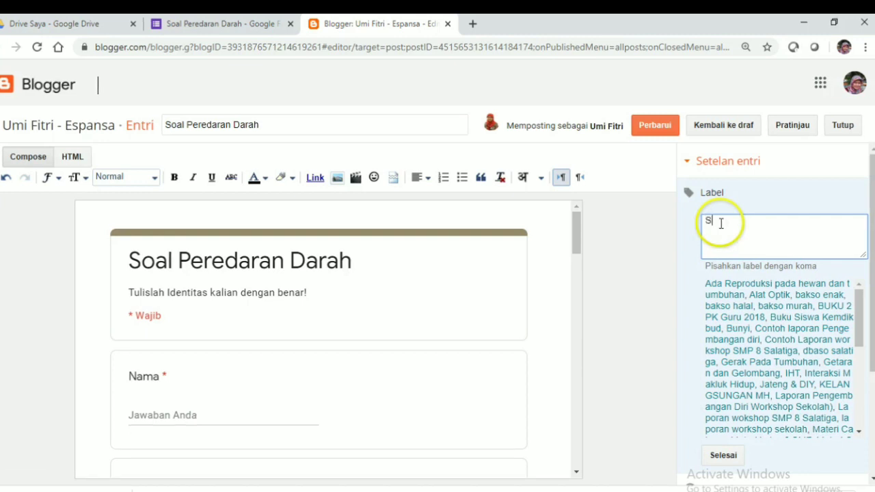
type("oal Peredaran Darah,")
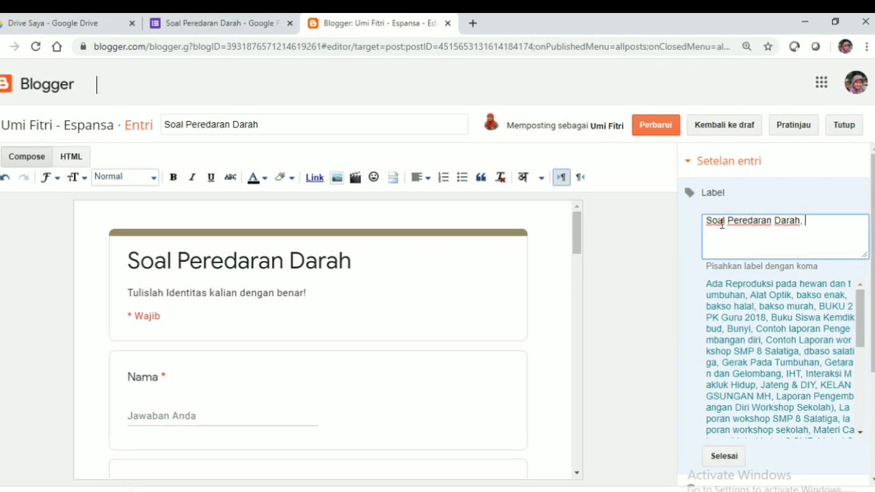
type("Soal P")
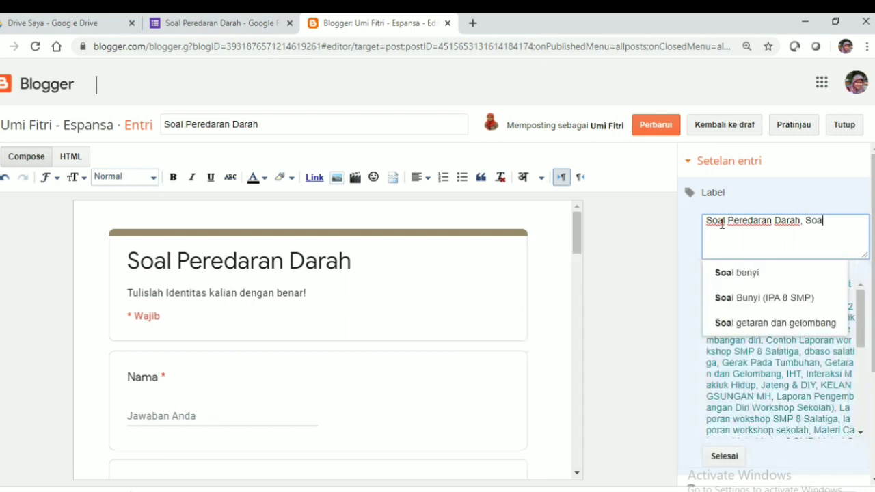
type("eni")
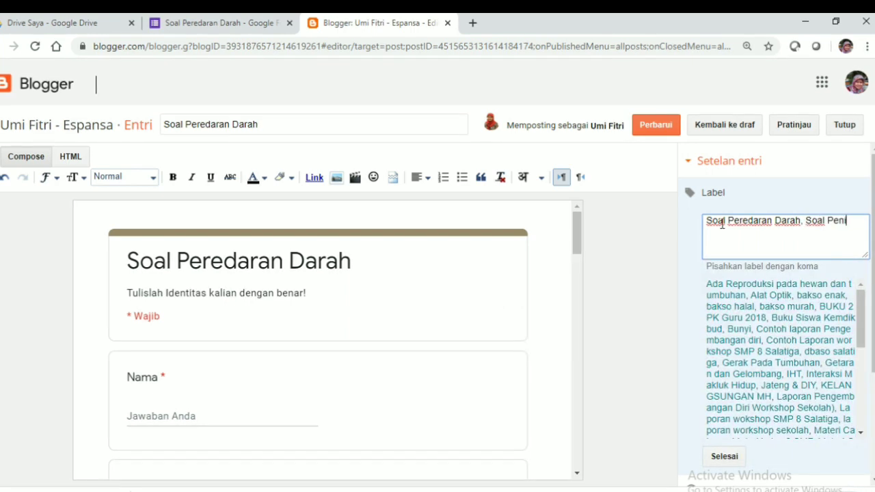
type("laian Peredaran Darah")
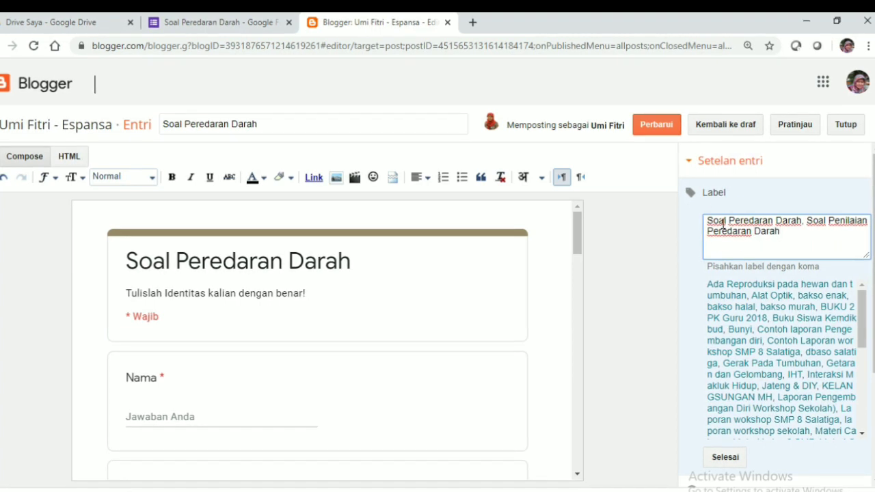
left_click(727, 461)
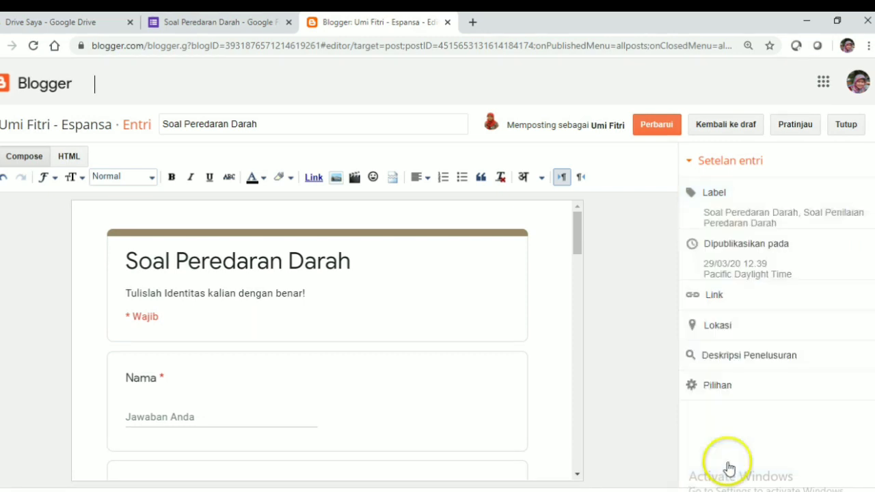
Step: Set the post's Dipublikasikan pada time to Otomatis
left_click(749, 253)
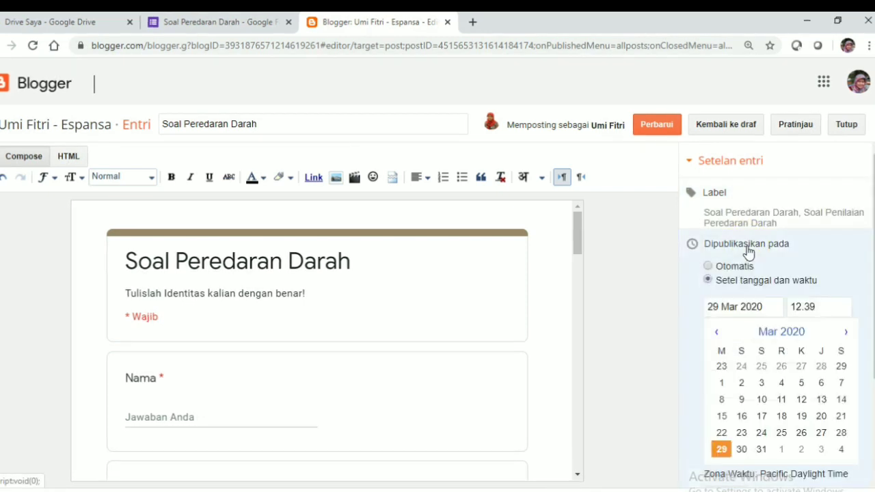
left_click(709, 266)
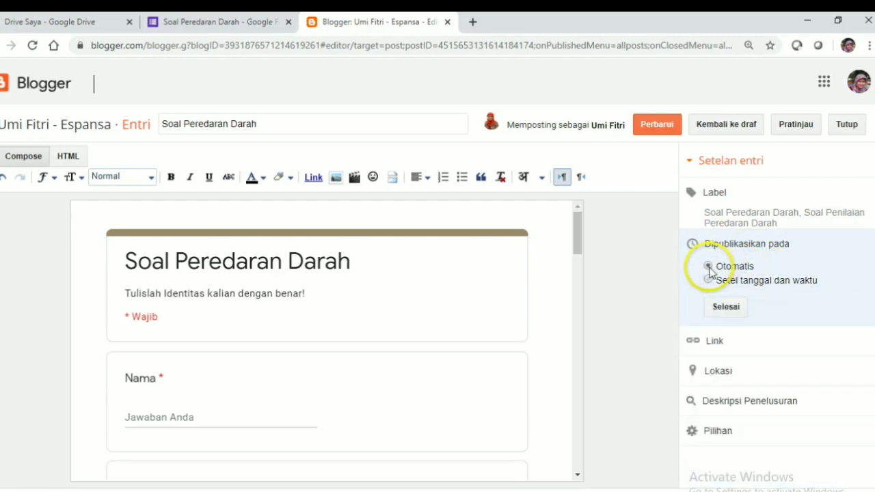
left_click(729, 307)
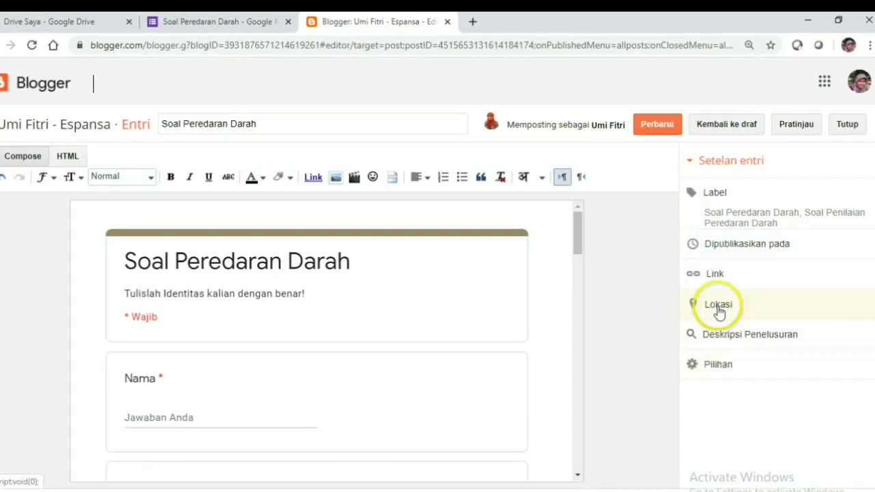
Step: Copy the post's Tautan permanen URL and open a new browser tab
left_click(718, 285)
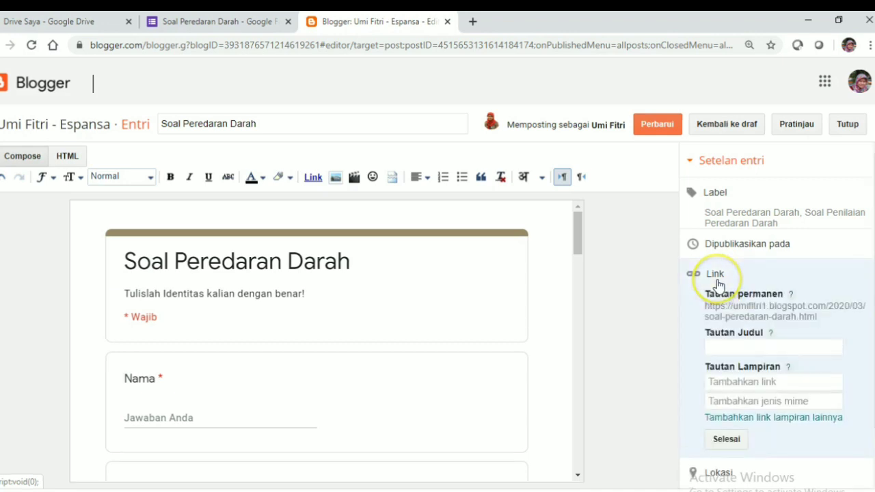
left_click(727, 441)
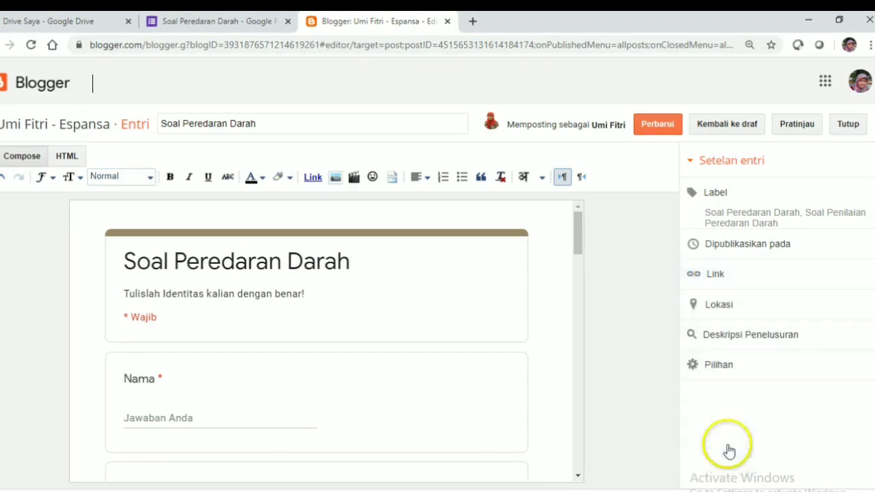
left_click(716, 280)
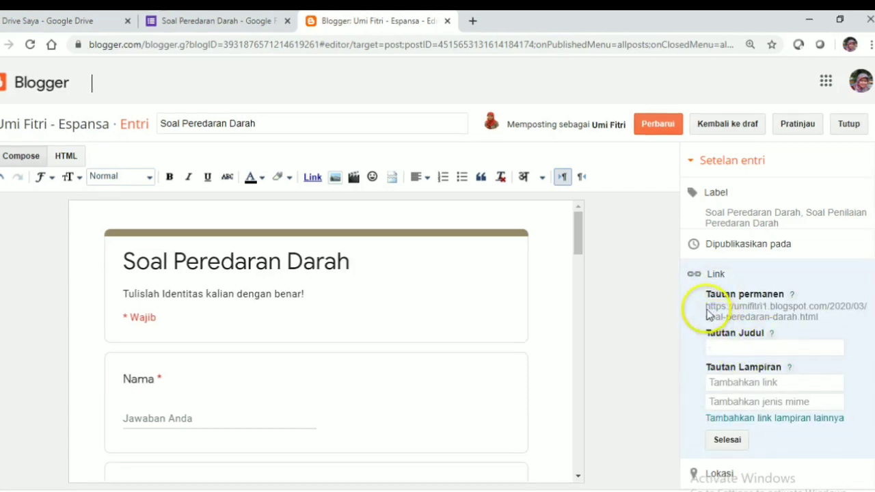
left_click_drag(713, 309, 790, 318)
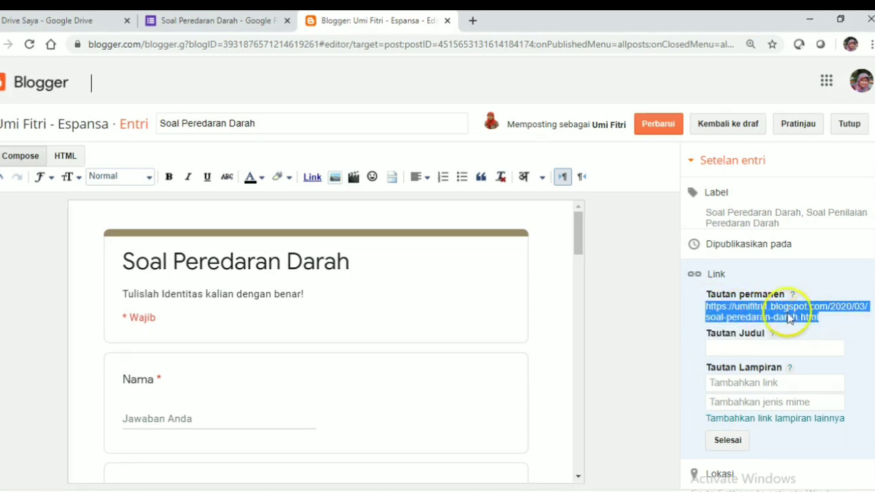
right_click(790, 318)
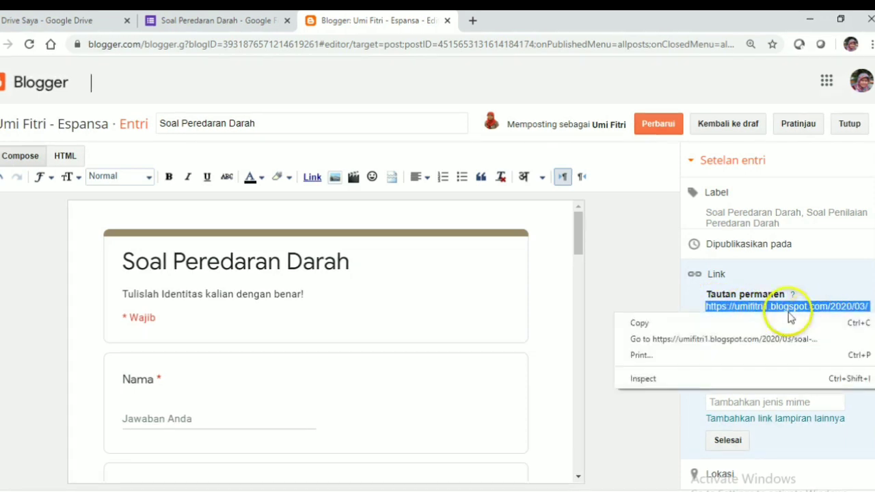
left_click(641, 323)
left_click(473, 22)
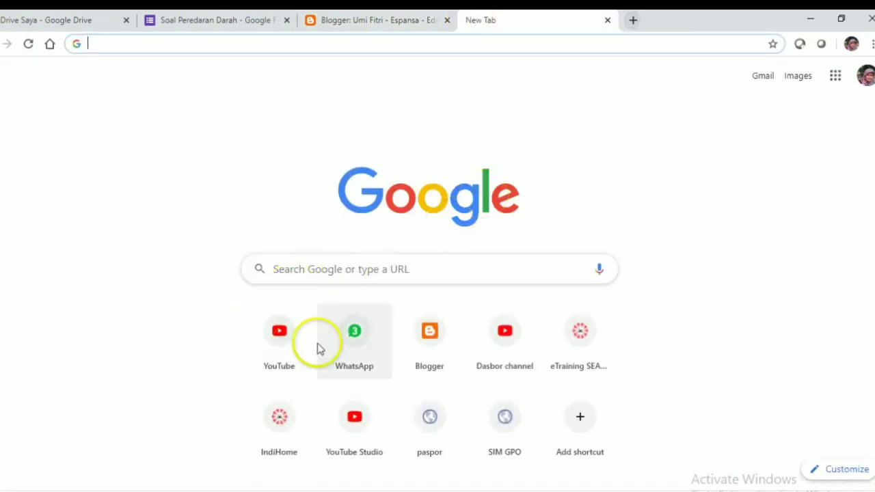
Step: Load WhatsApp Web from the New Tab shortcut, then go back to the Blogger tab
left_click(360, 346)
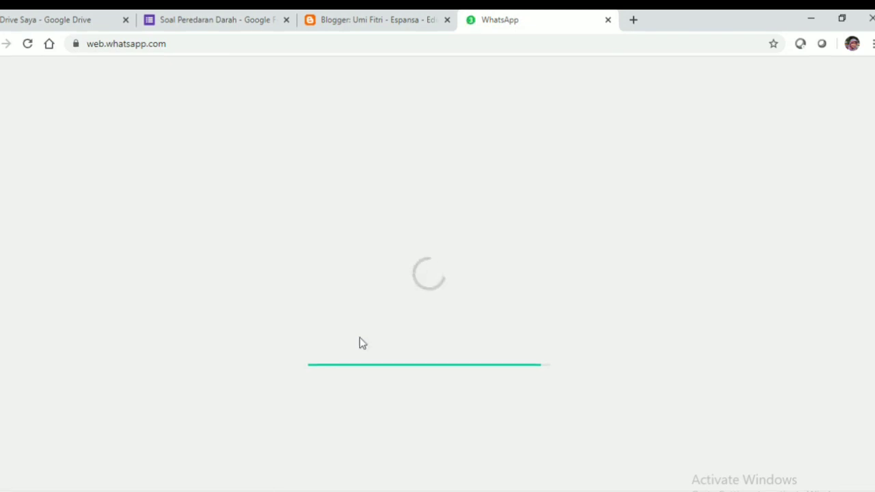
left_click(338, 313)
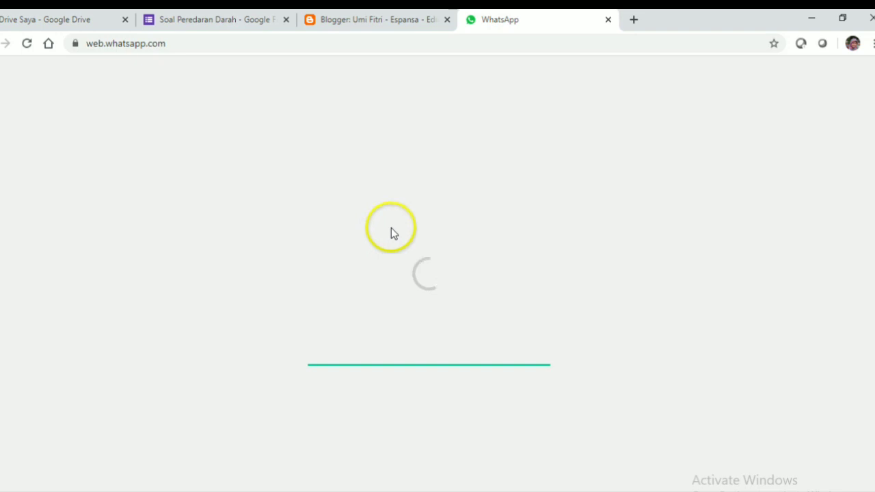
left_click(387, 24)
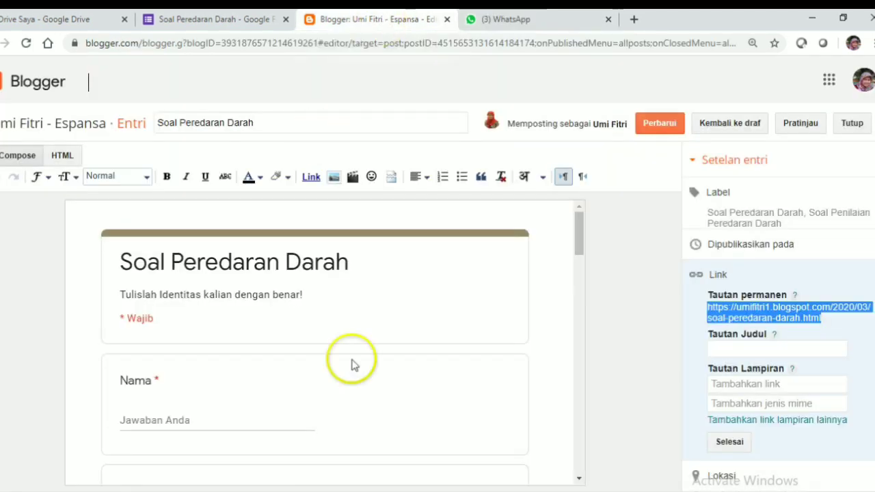
Step: In the embedded quiz preview, enter a sample name and choose Kelas 8B
scroll(374, 387, "down", 4)
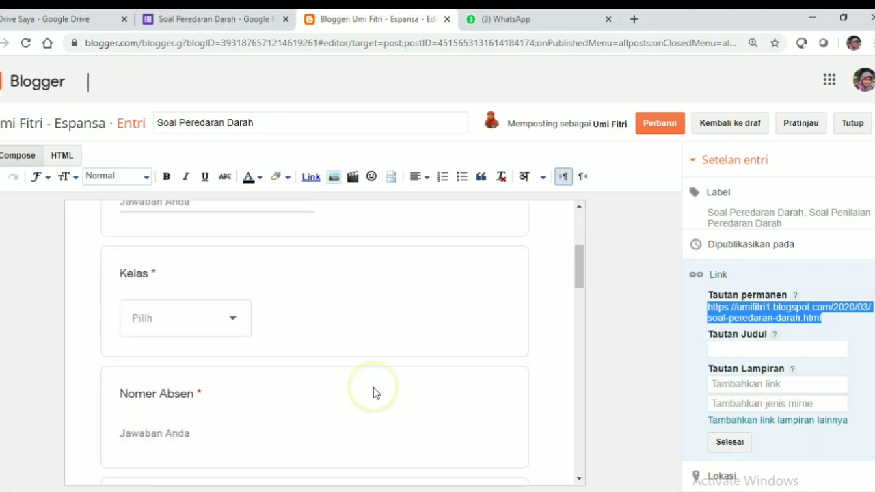
scroll(373, 389, "up", 4)
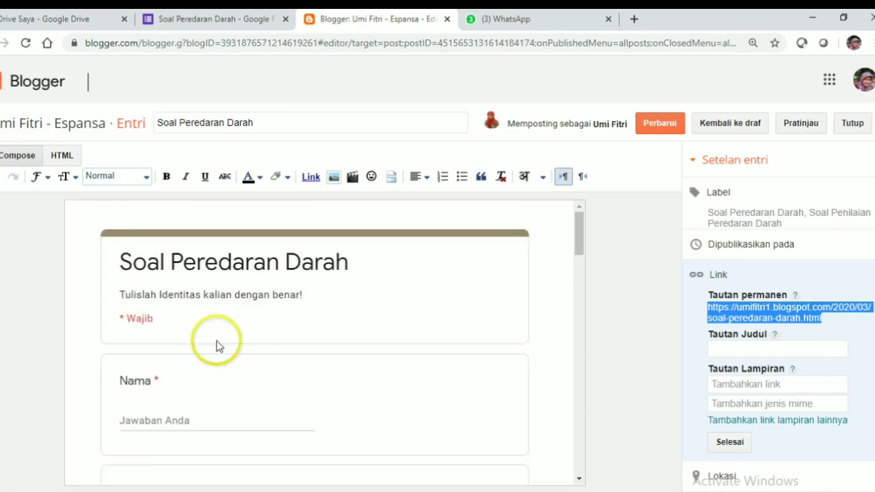
left_click(214, 427)
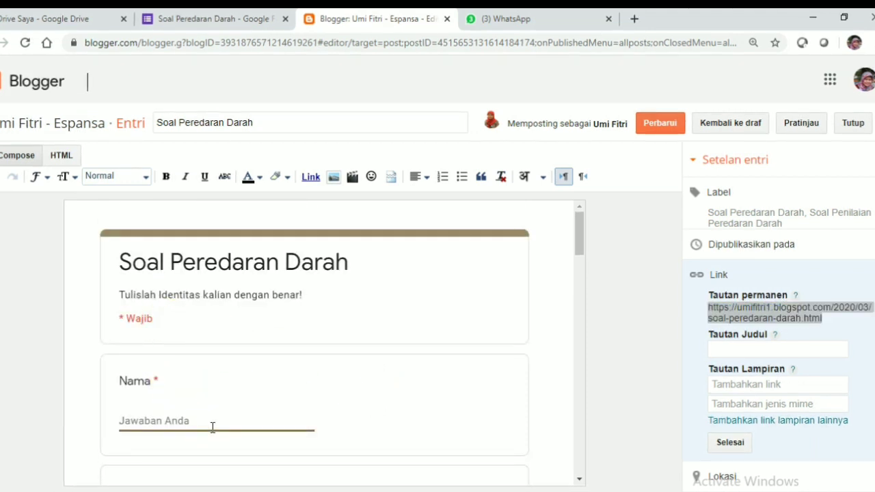
type("lint")
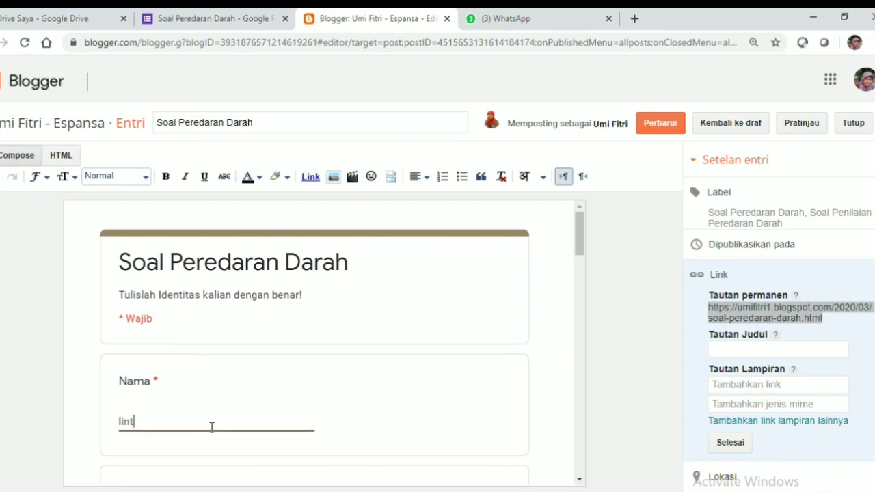
scroll(206, 410, "down", 3)
left_click(231, 319)
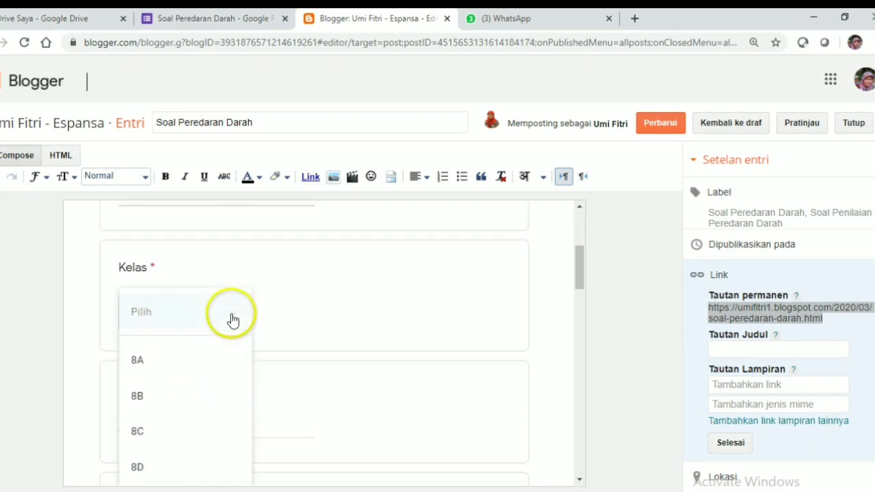
left_click(237, 405)
scroll(258, 418, "down", 3)
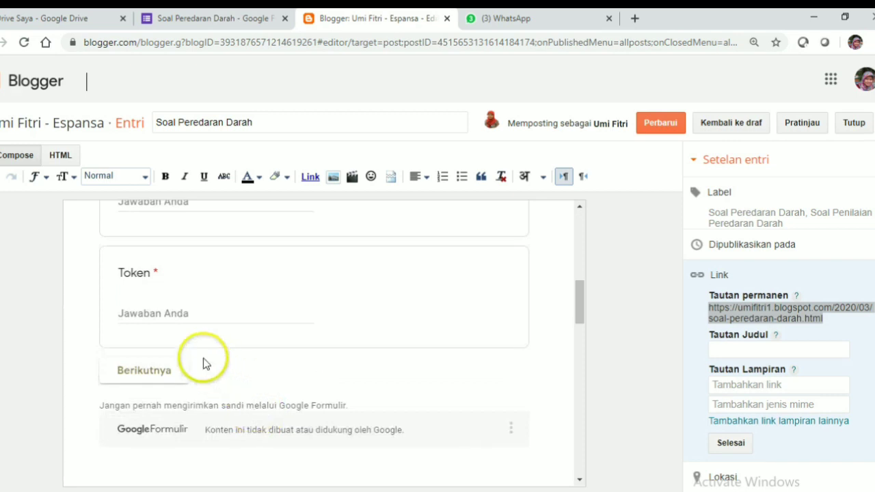
scroll(188, 308, "up", 3)
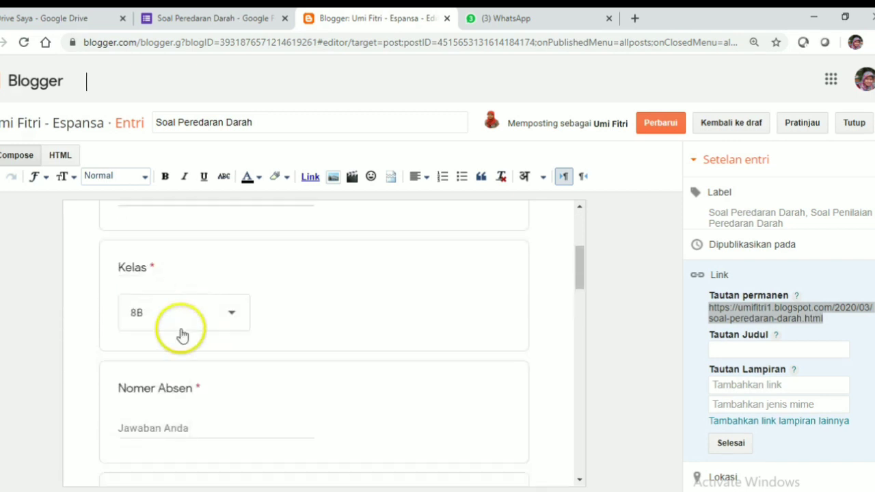
Step: Enter Nomer Absen 3, fill in the quiz token, and go to the next page
left_click(188, 427)
type("33")
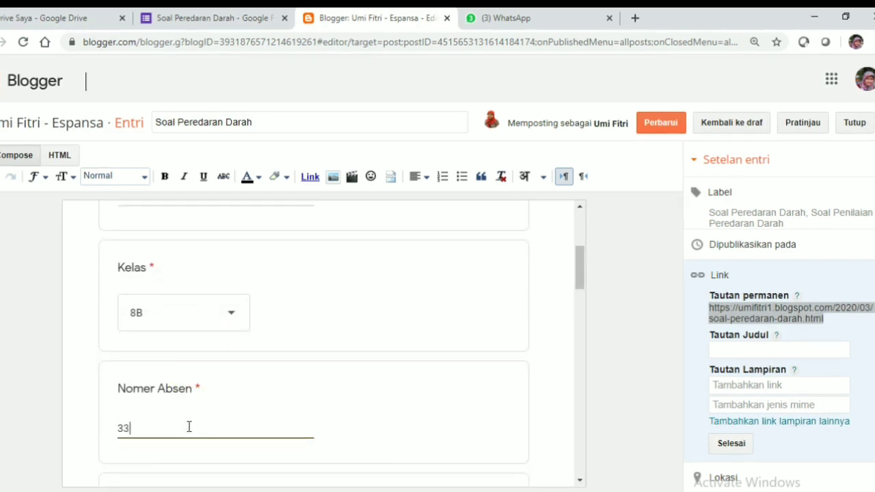
scroll(189, 427, "down", 5)
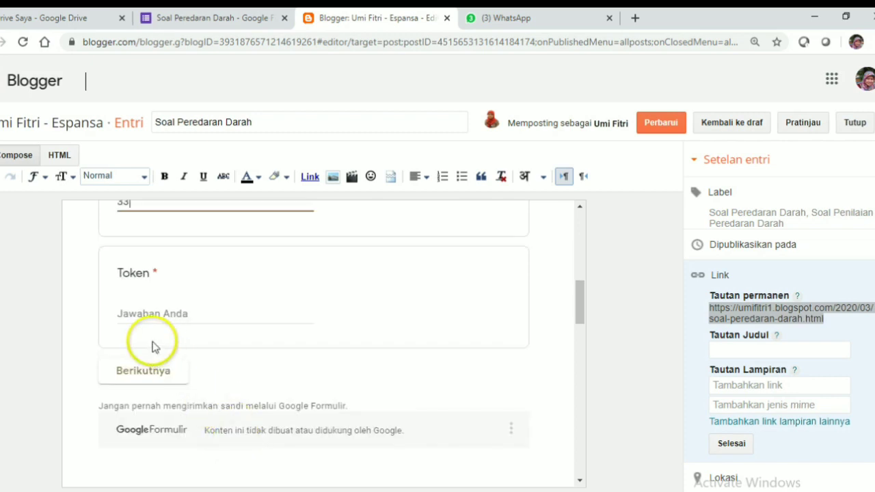
left_click(126, 317)
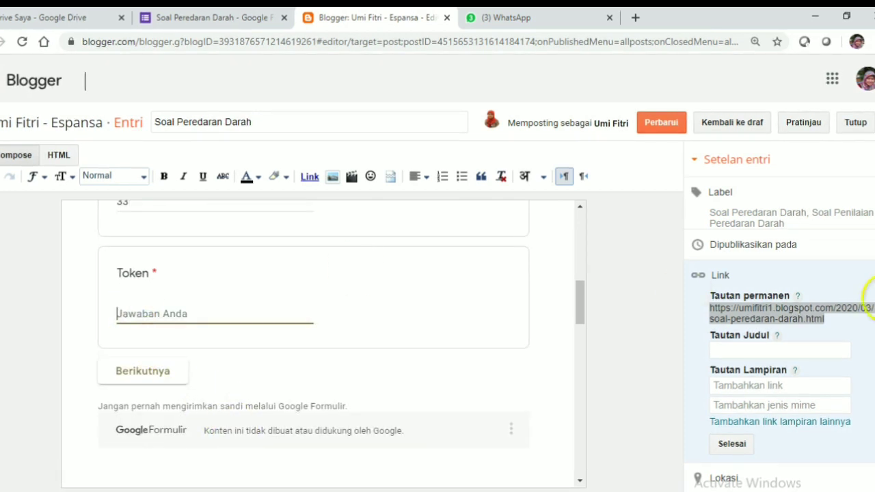
type("P")
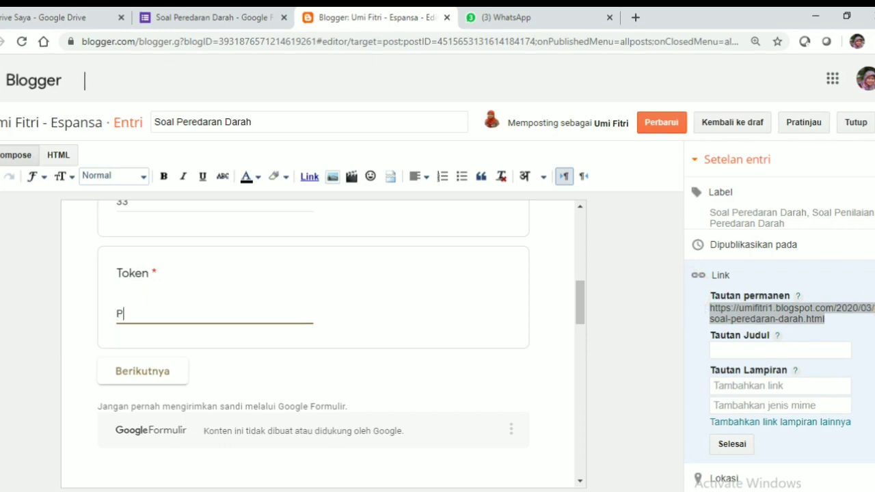
type("DPH1")
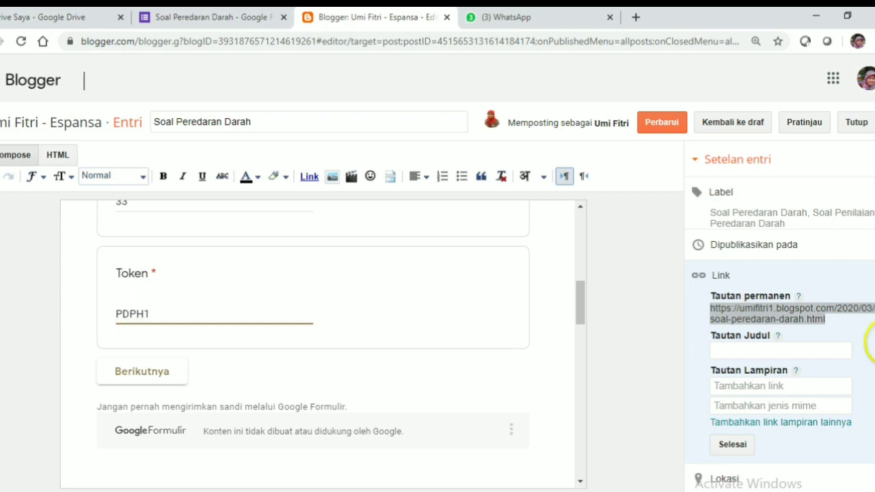
left_click(160, 373)
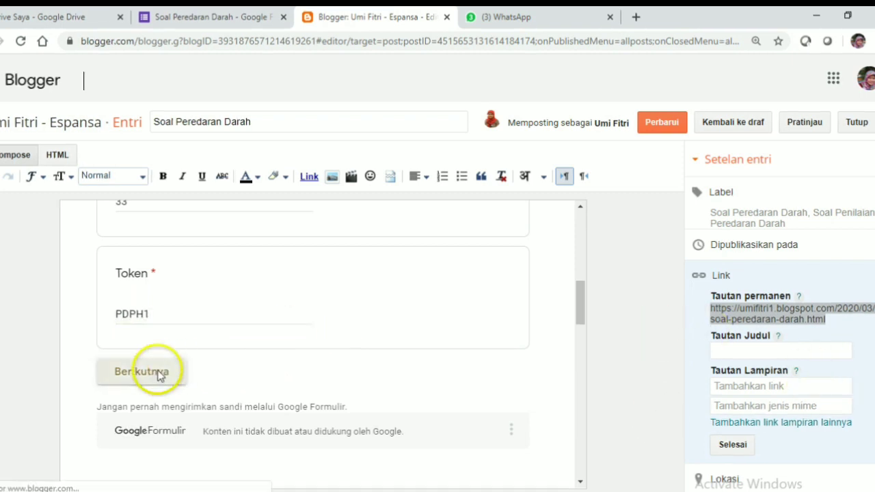
Step: Save the post with Perbarui and switch to the WhatsApp Web tab
scroll(318, 366, "up", 6)
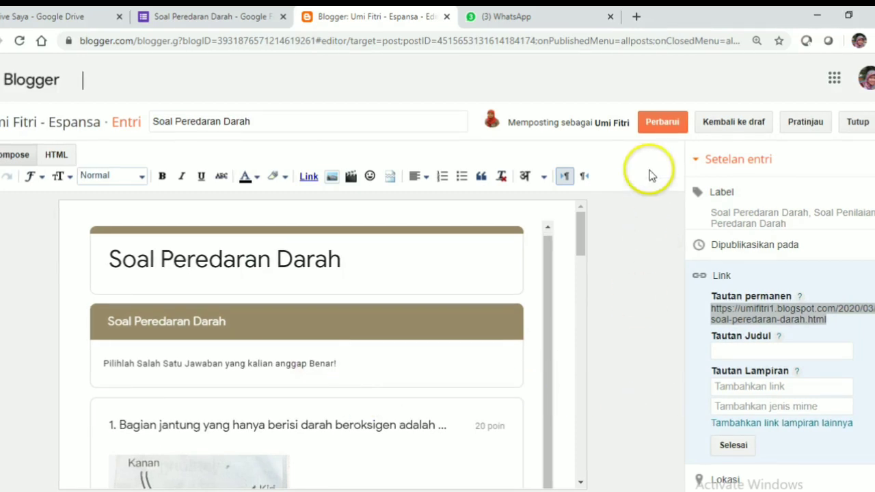
left_click(658, 128)
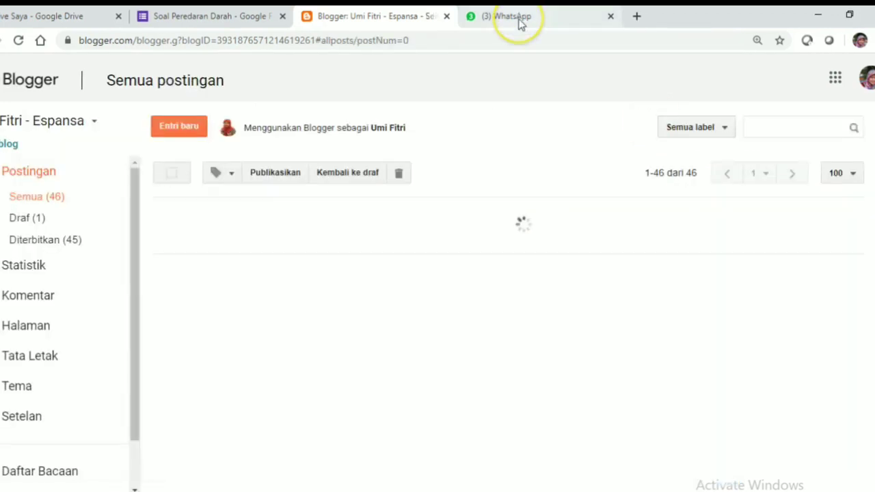
left_click(517, 19)
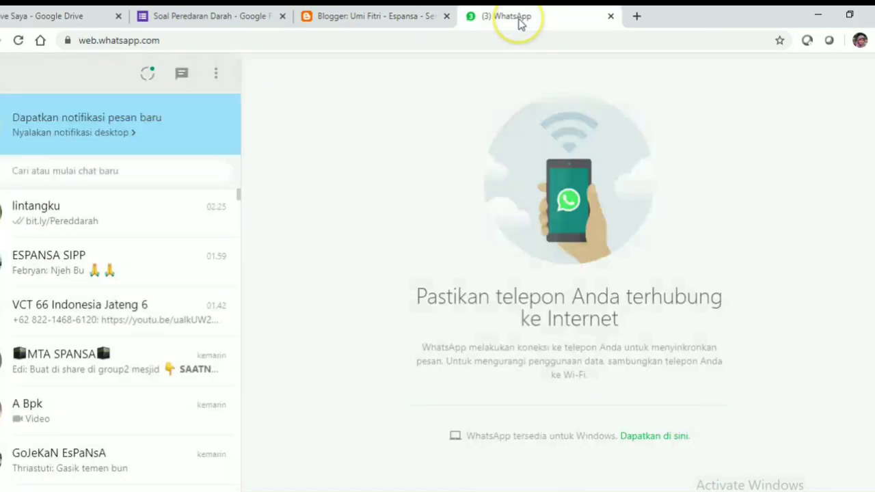
Step: Paste the post link into the most recent chat, send it, and open the sent link
left_click(58, 217)
right_click(299, 477)
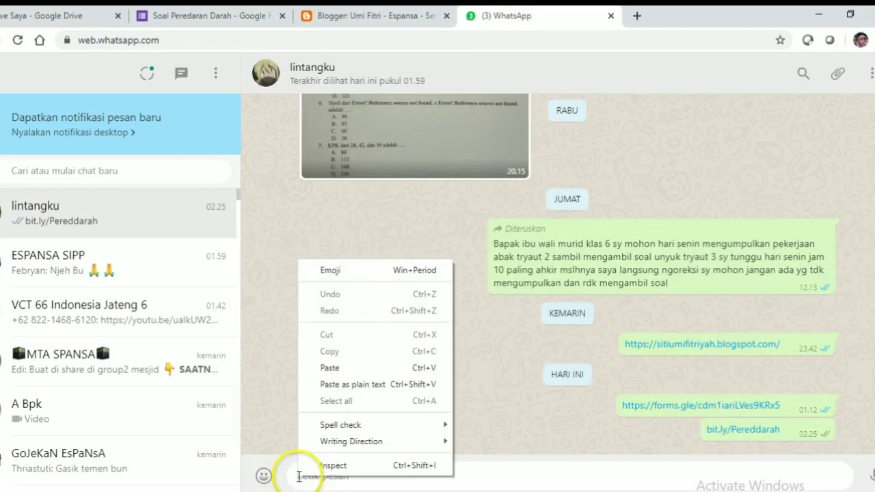
left_click(335, 367)
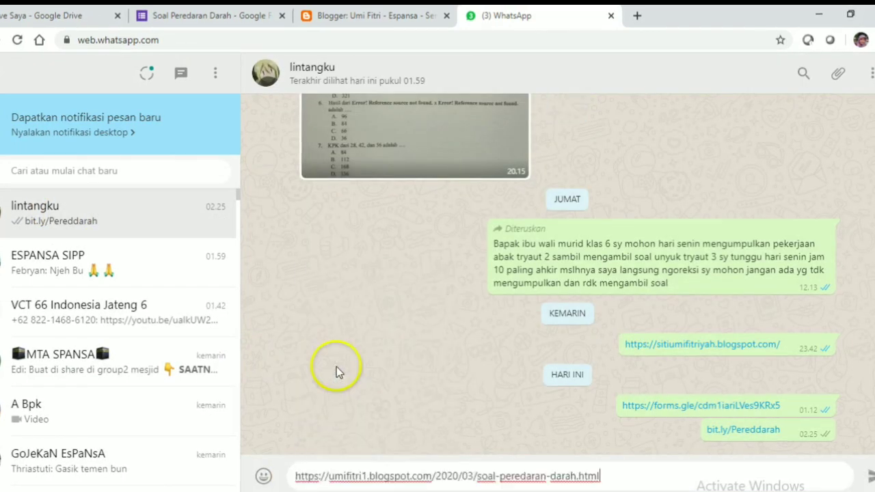
left_click(870, 477)
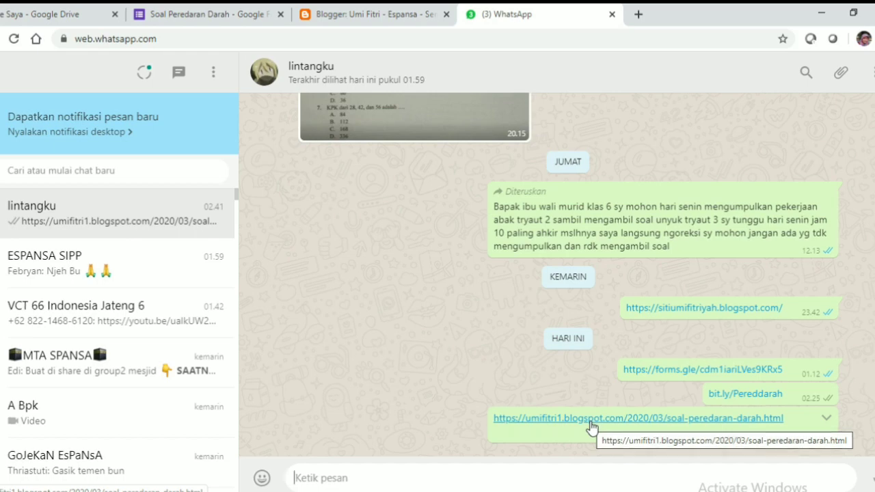
left_click(595, 418)
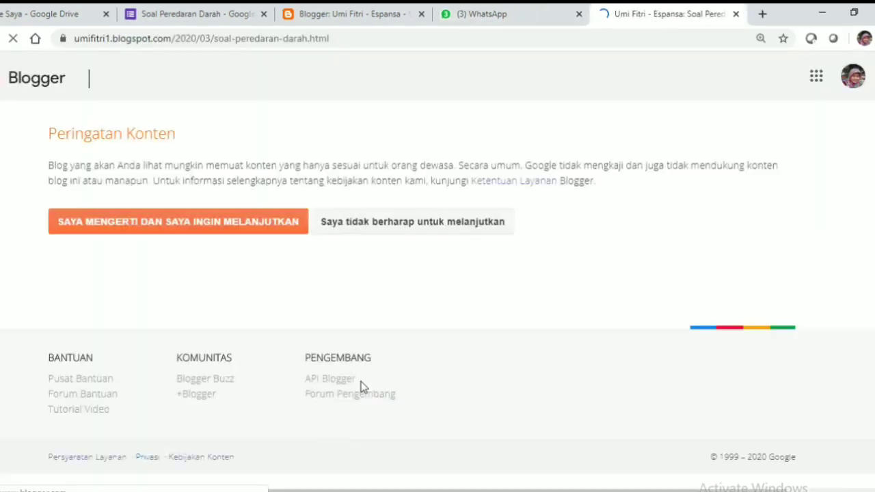
Step: Accept Blogger's content warning and scroll through the live post's quiz form
left_click(178, 222)
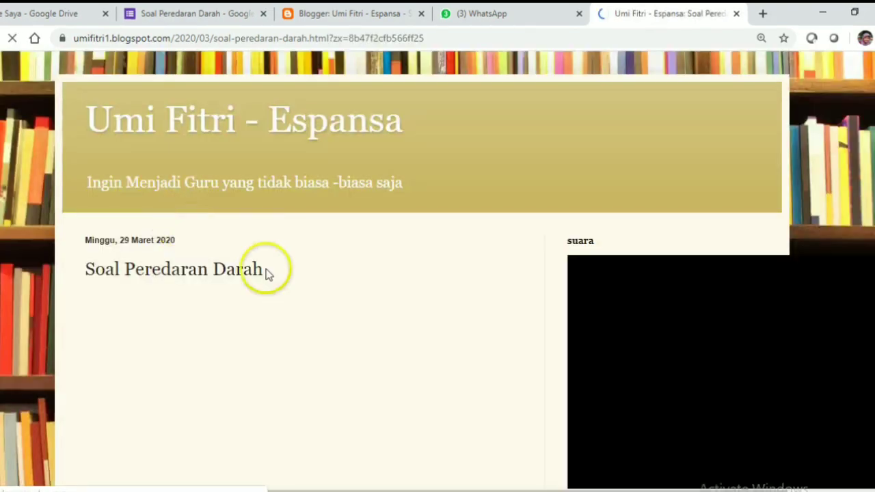
scroll(342, 340, "down", 15)
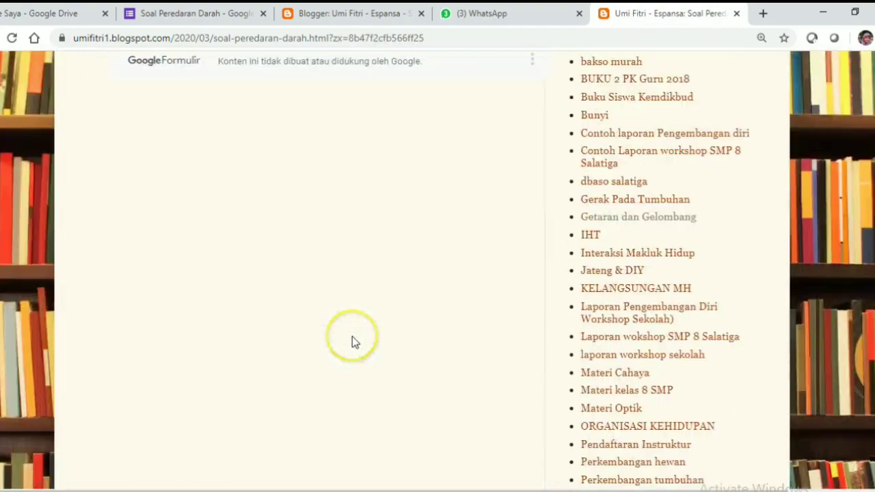
scroll(352, 336, "up", 15)
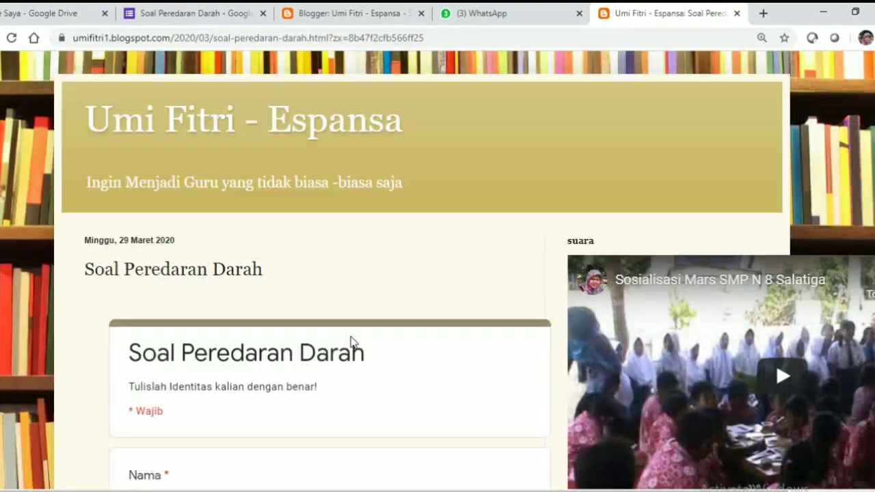
scroll(349, 341, "down", 7)
scroll(350, 342, "up", 7)
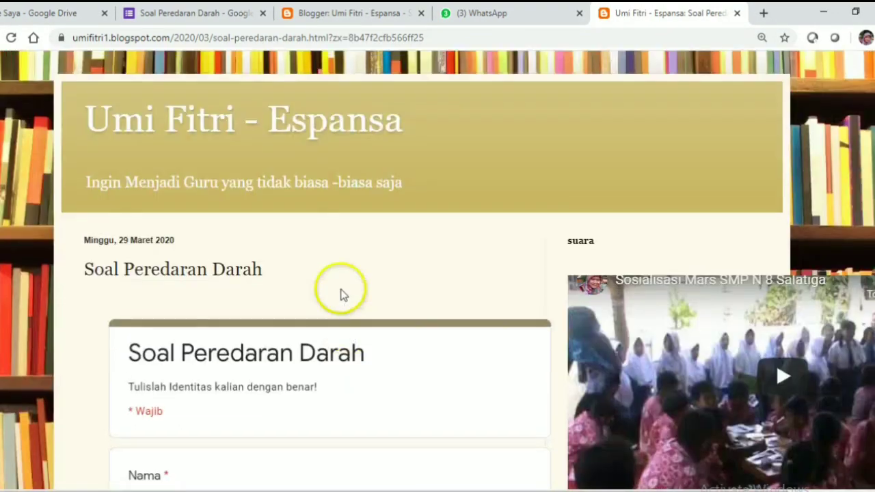